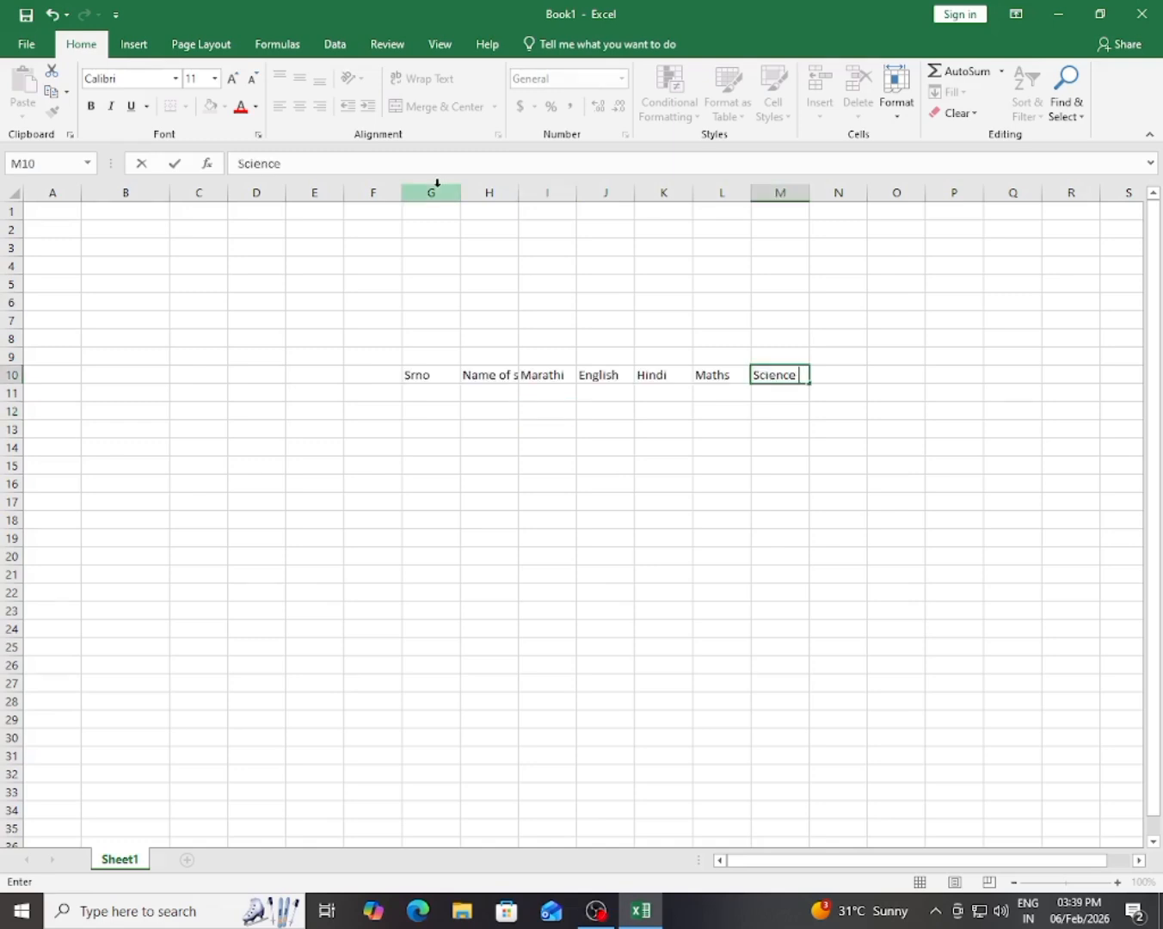
# Step: Enter the header Social Science in cell N10, right after the Science header
pyautogui.press('Tab')
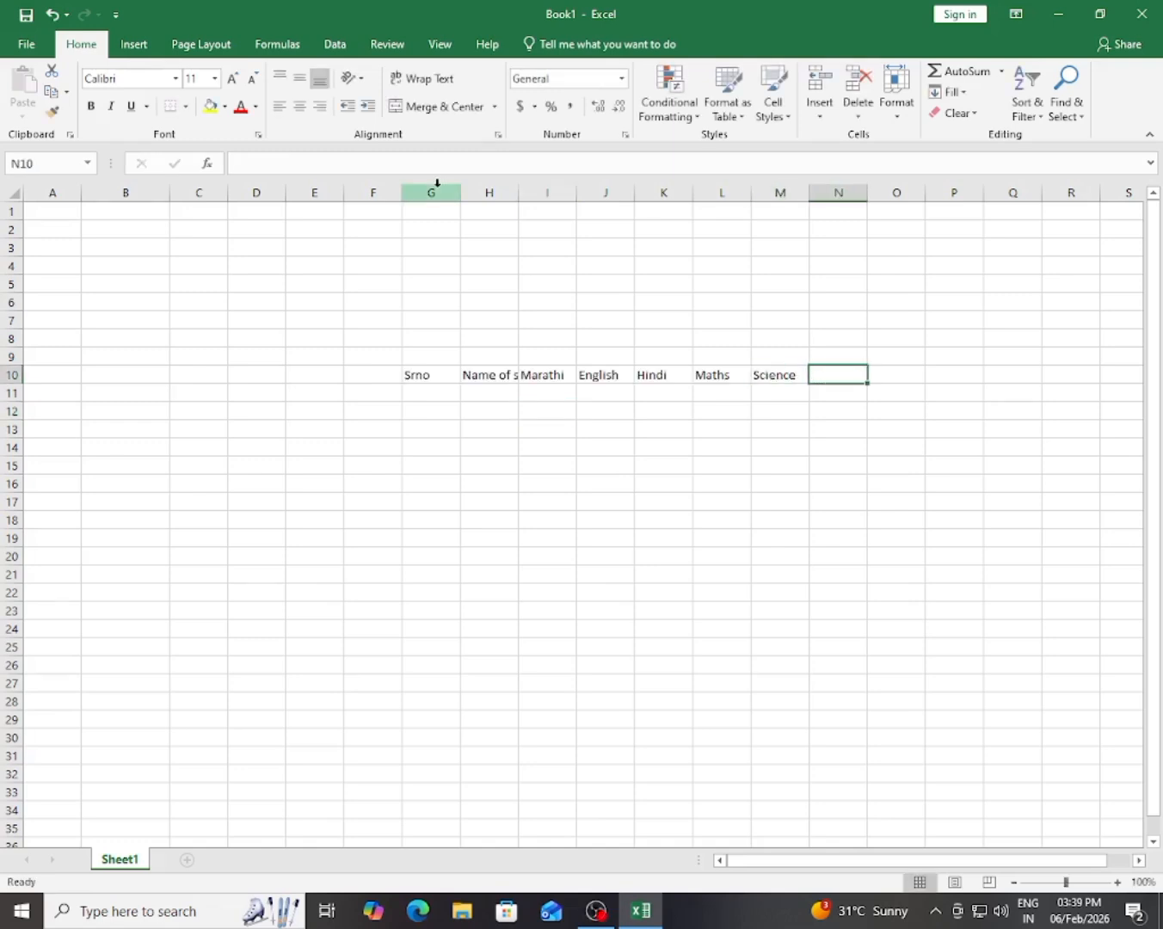
pyautogui.write('So')
pyautogui.write('cia')
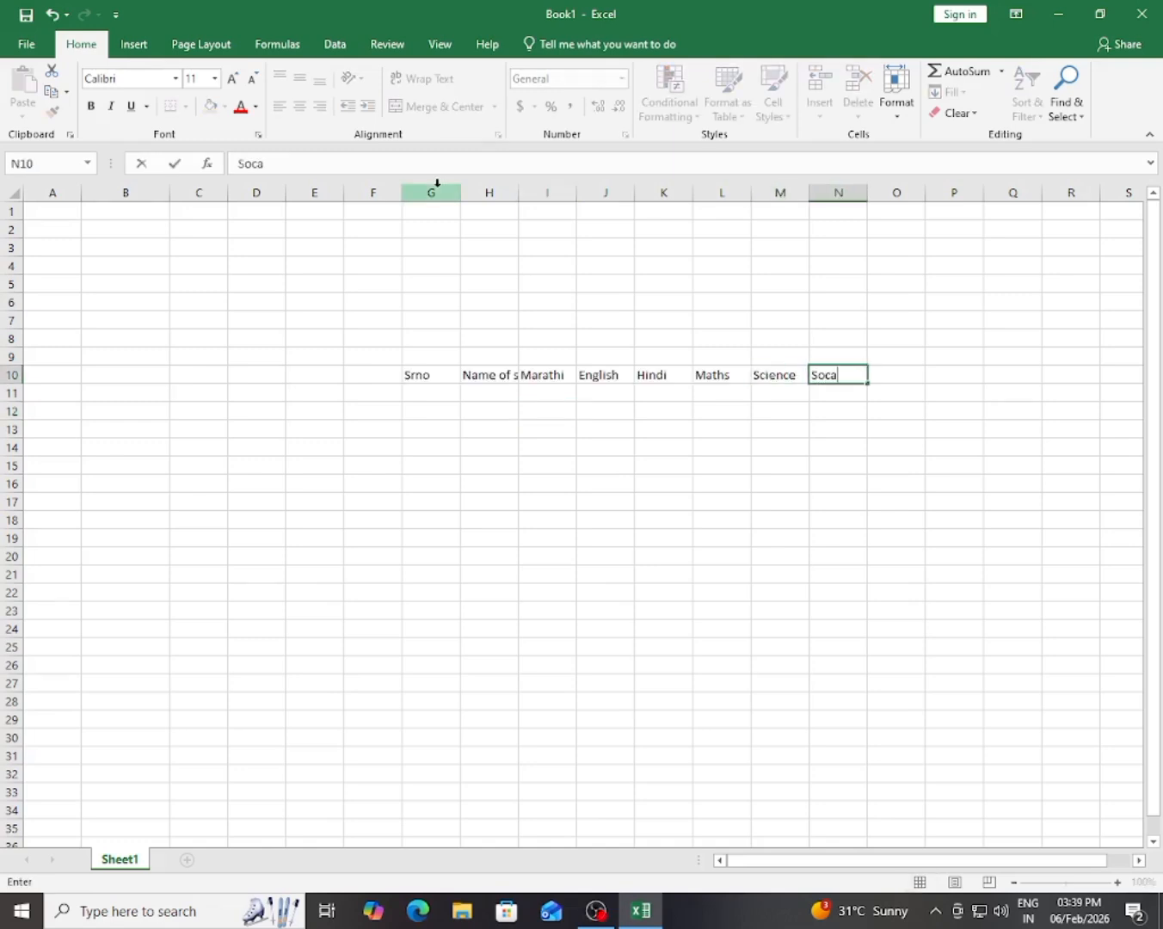
pyautogui.press('BackSpace')
pyautogui.write('ial Scie')
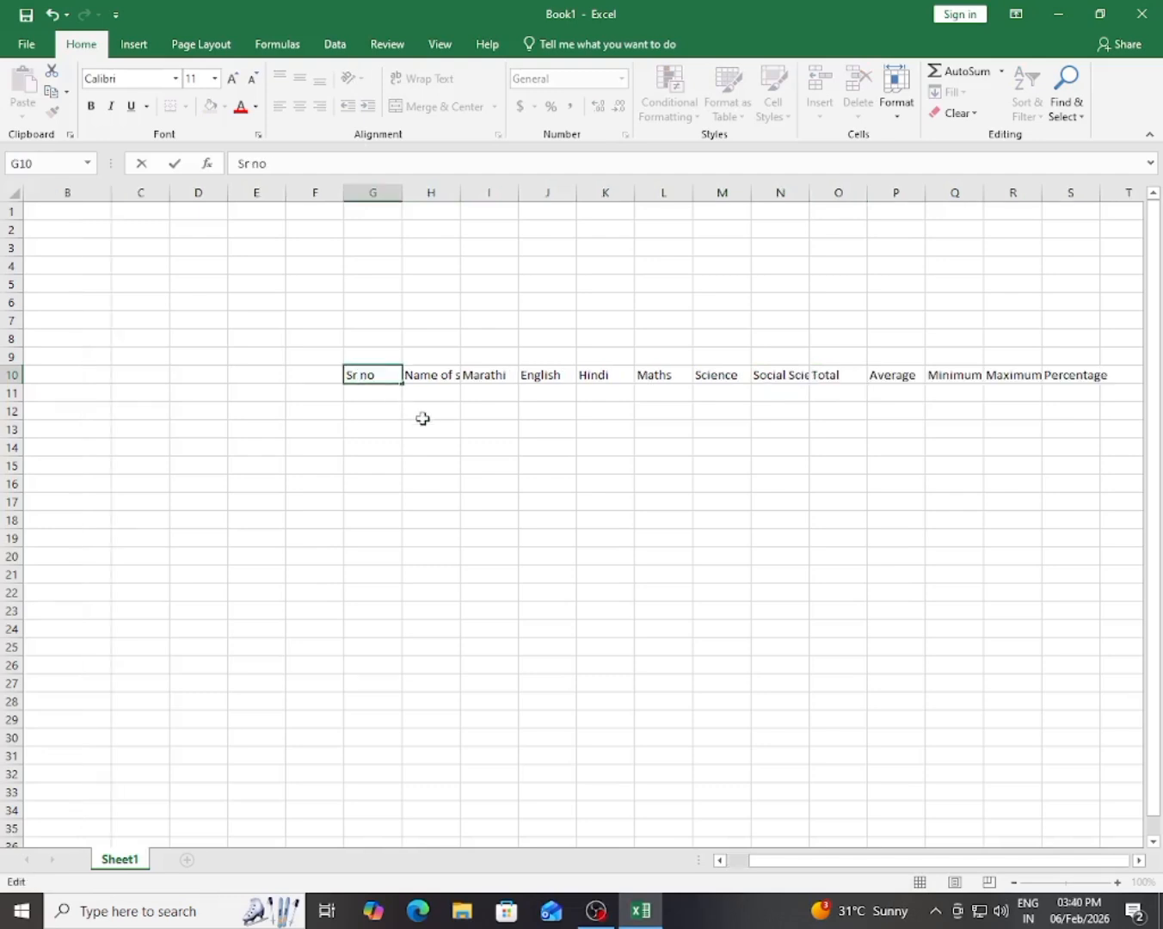
# Step: Widen column H slightly to show more of its header
pyautogui.click(439, 429)
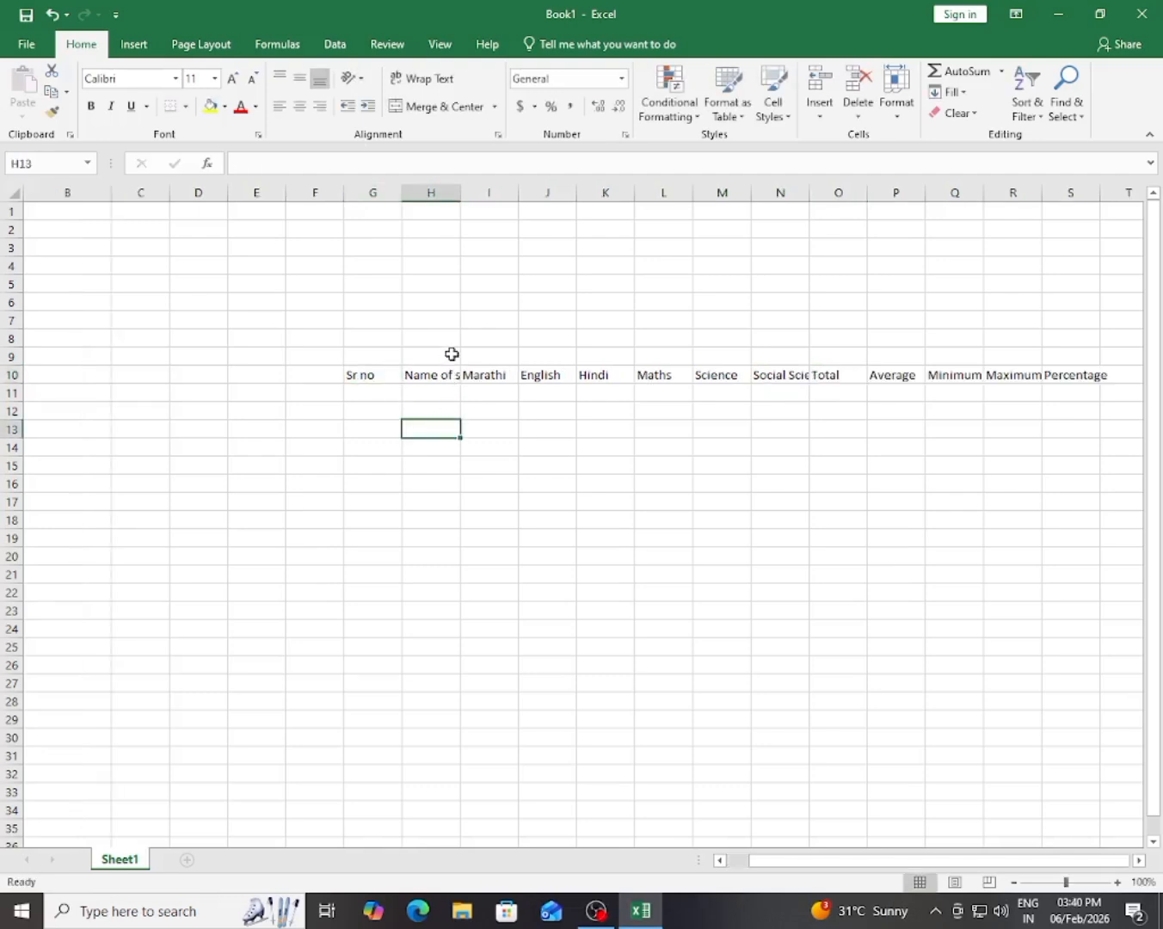
pyautogui.moveTo(460, 193); pyautogui.dragTo(485, 193)
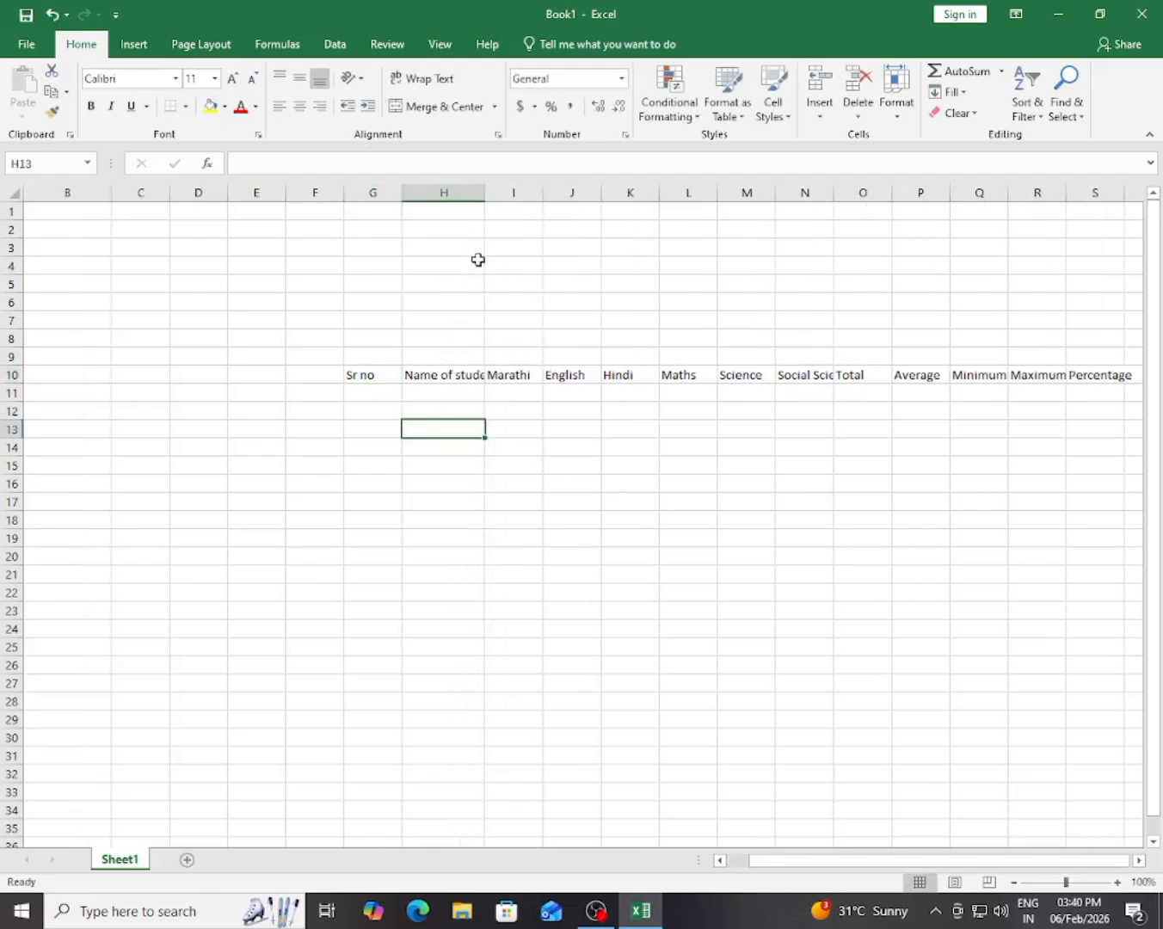
# Step: Review the row 10 headers, from the subject names through Total, Average and Minimum to Percentage
pyautogui.click(520, 375)
pyautogui.click(574, 376)
pyautogui.click(631, 376)
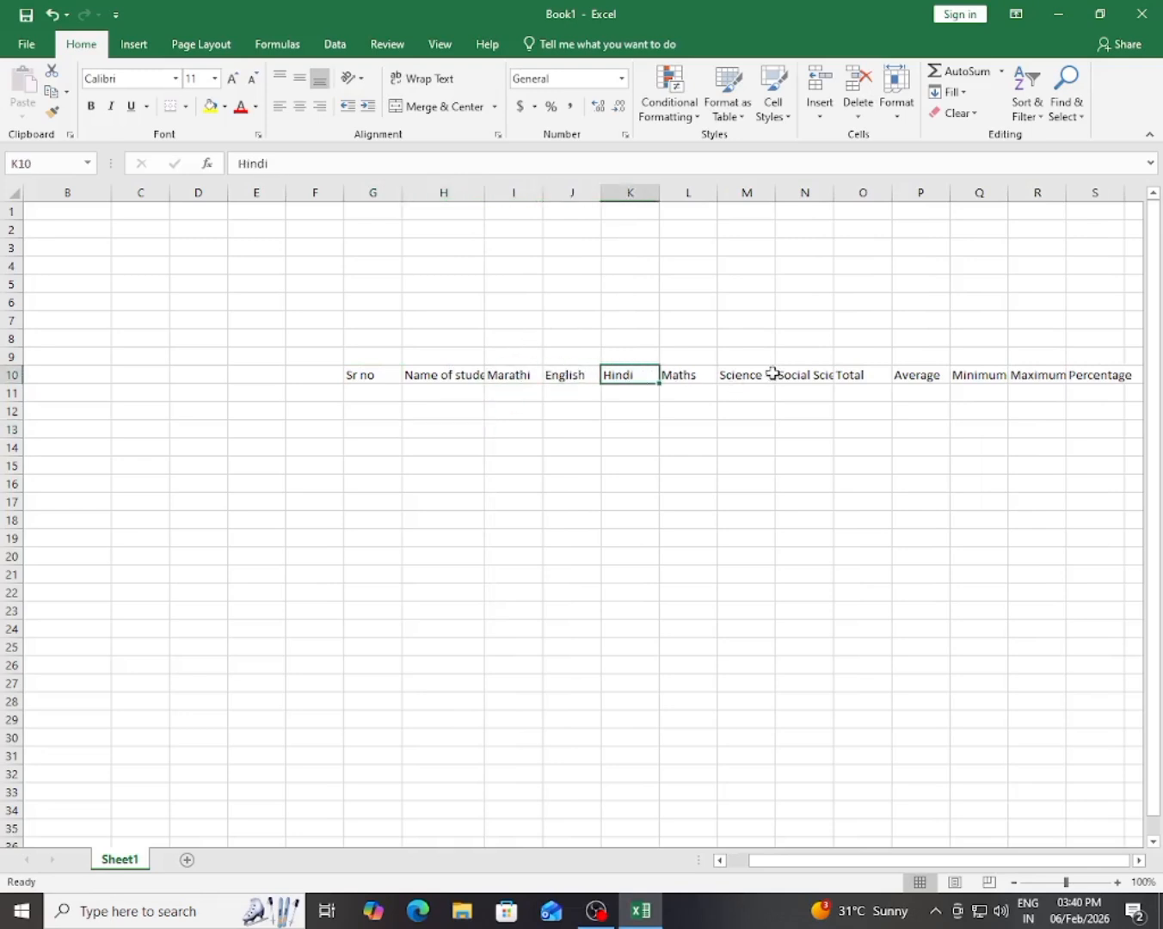
pyautogui.click(810, 377)
pyautogui.click(852, 376)
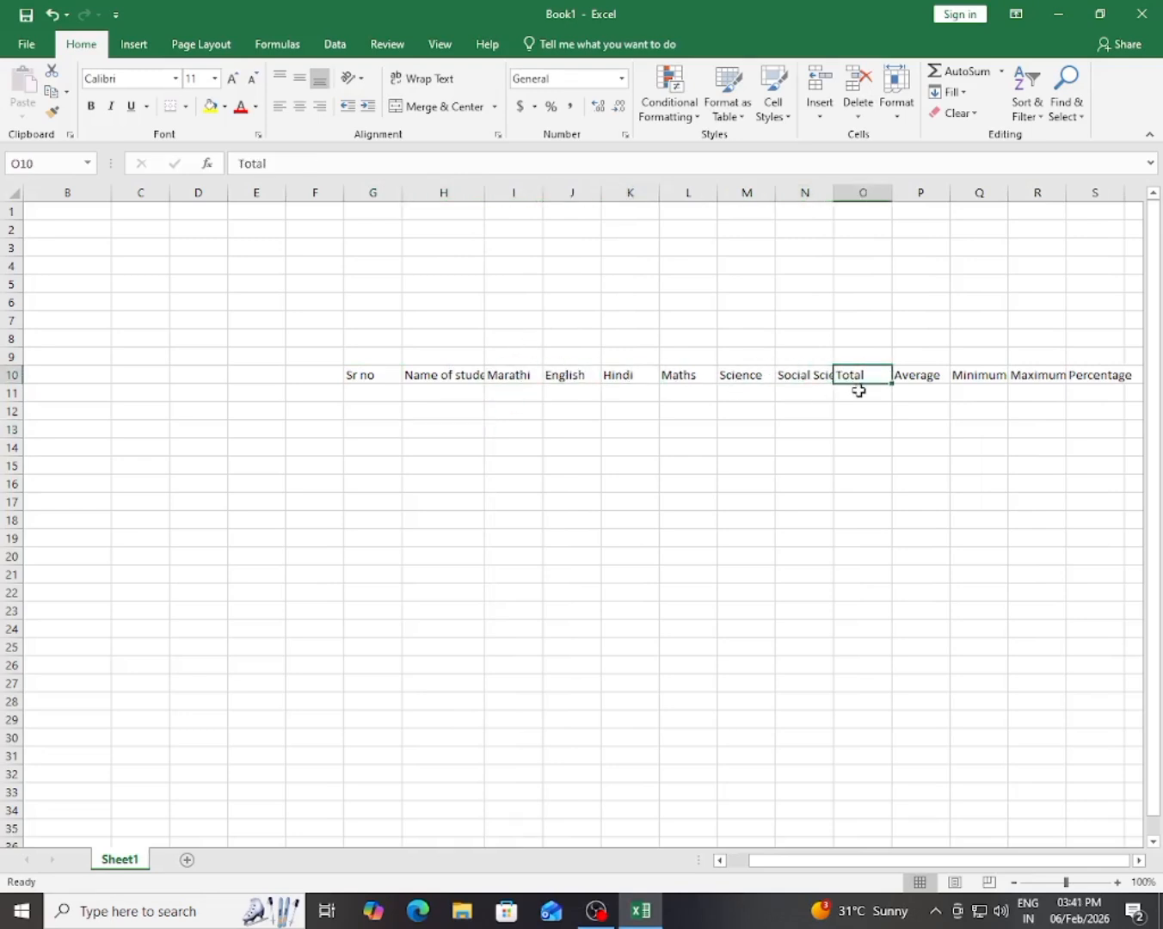
pyautogui.click(913, 375)
pyautogui.click(976, 376)
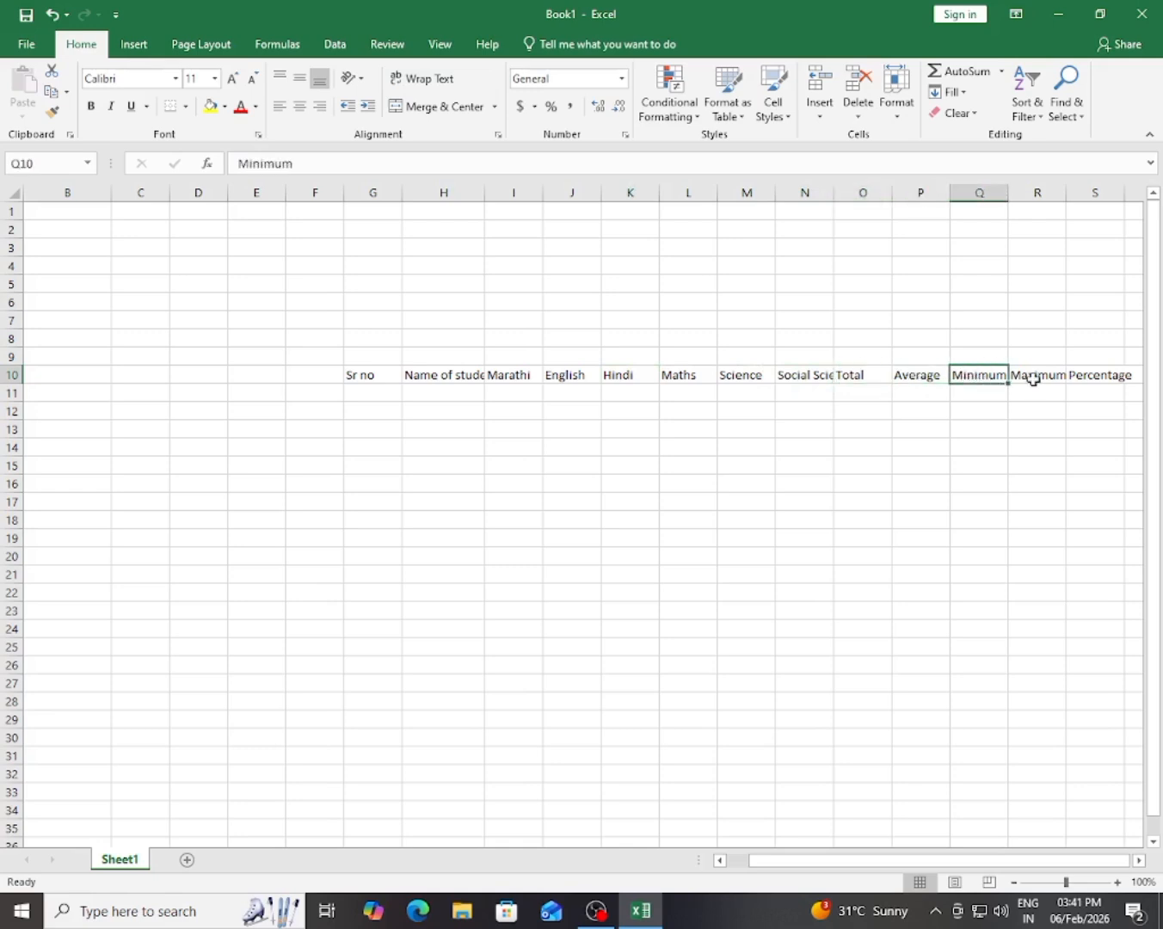
pyautogui.click(1110, 376)
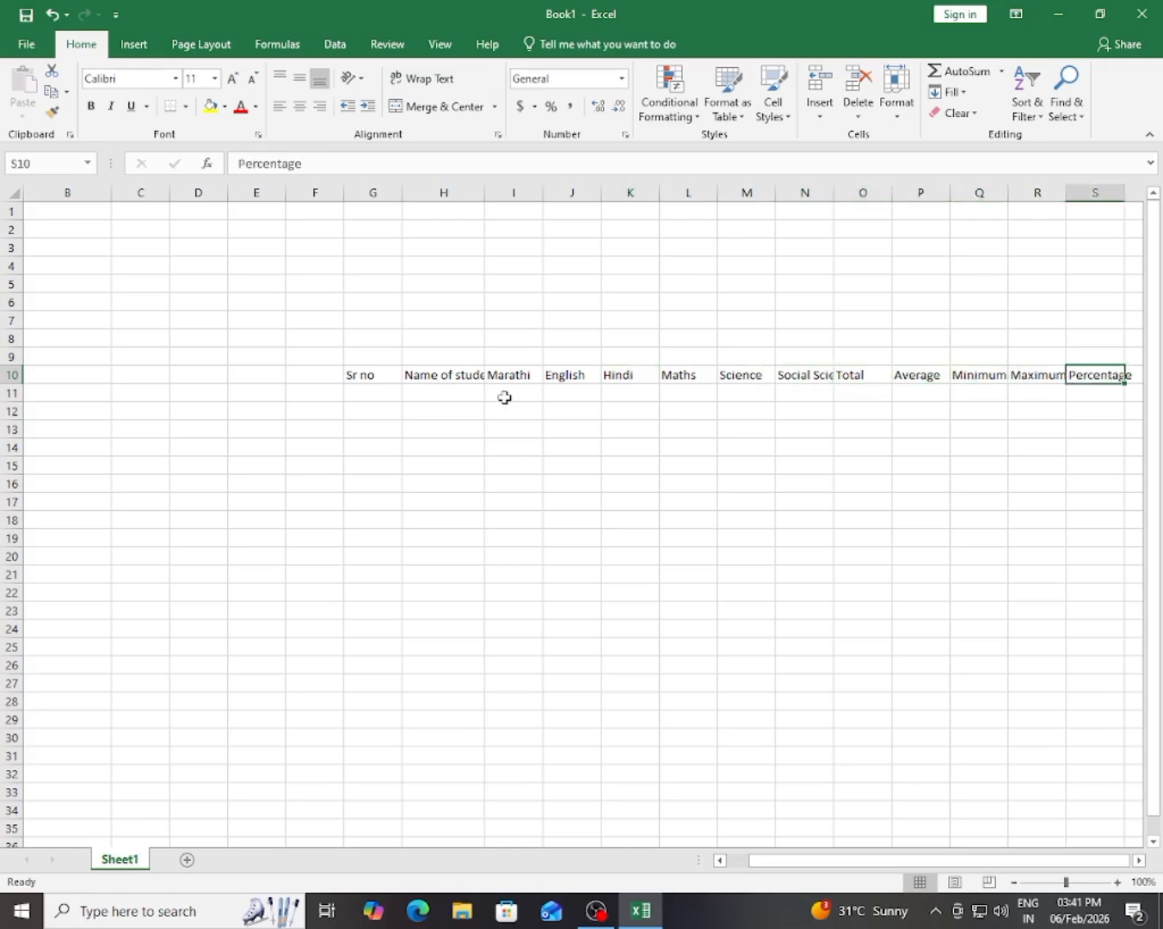
# Step: Widen the Name of students and Social Science columns until their full headers fit
pyautogui.click(438, 376)
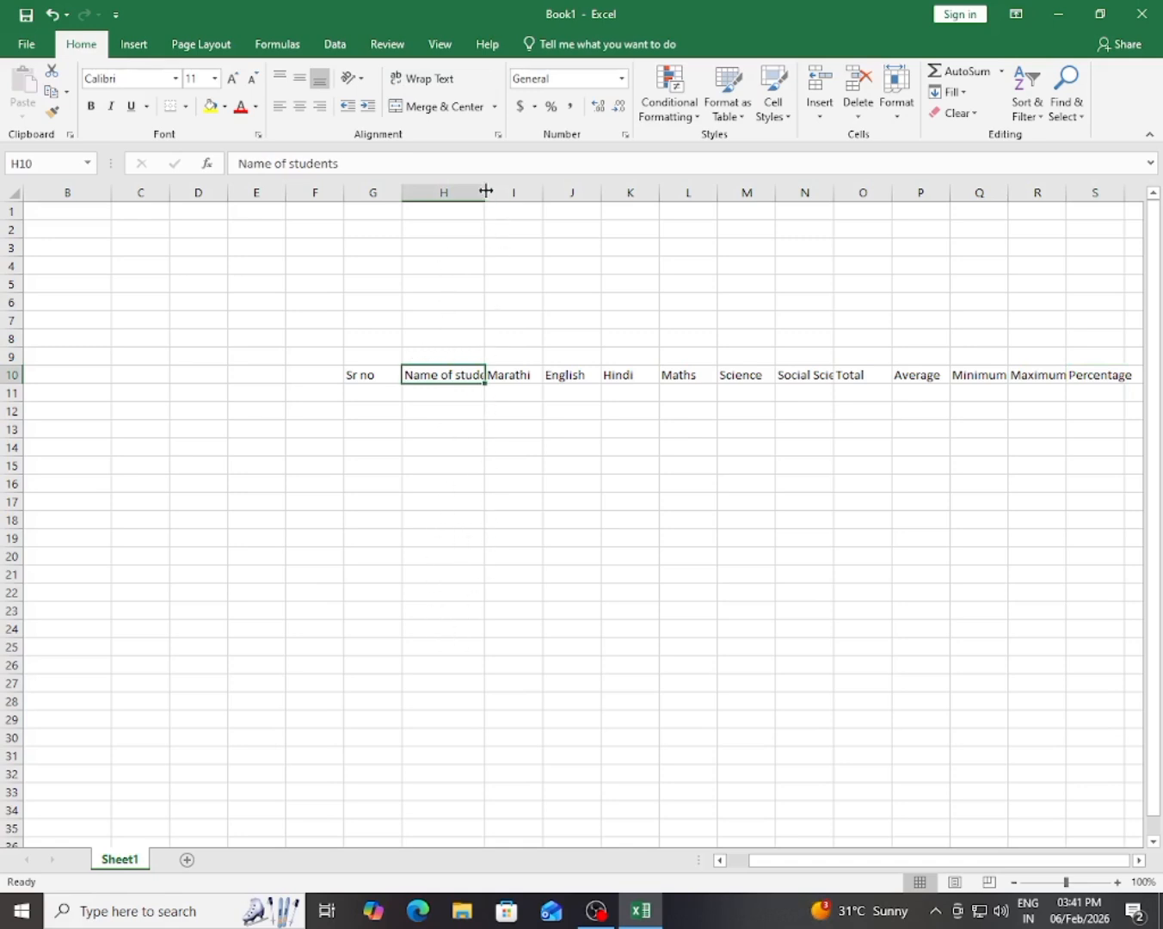
pyautogui.moveTo(486, 190); pyautogui.dragTo(527, 201)
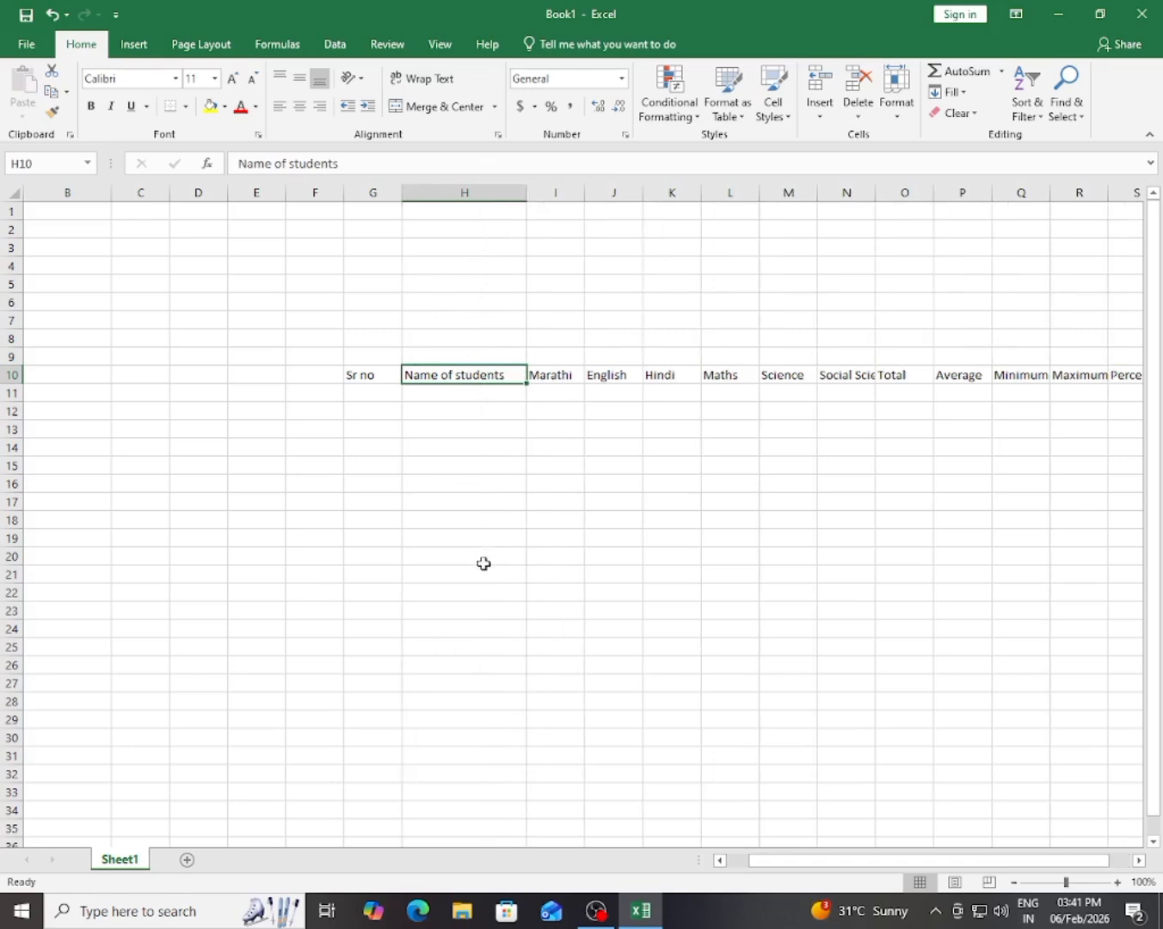
pyautogui.click(809, 466)
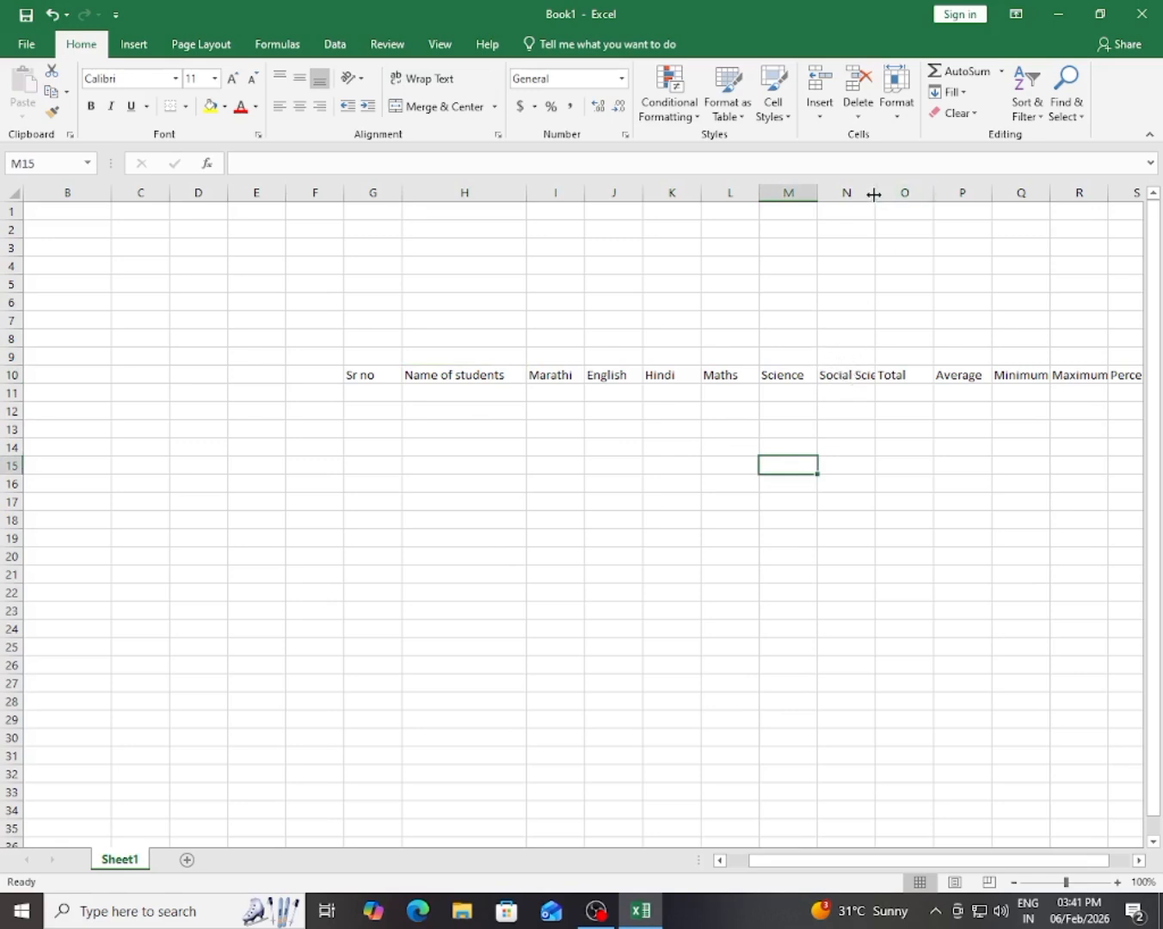
pyautogui.moveTo(874, 194); pyautogui.dragTo(903, 202)
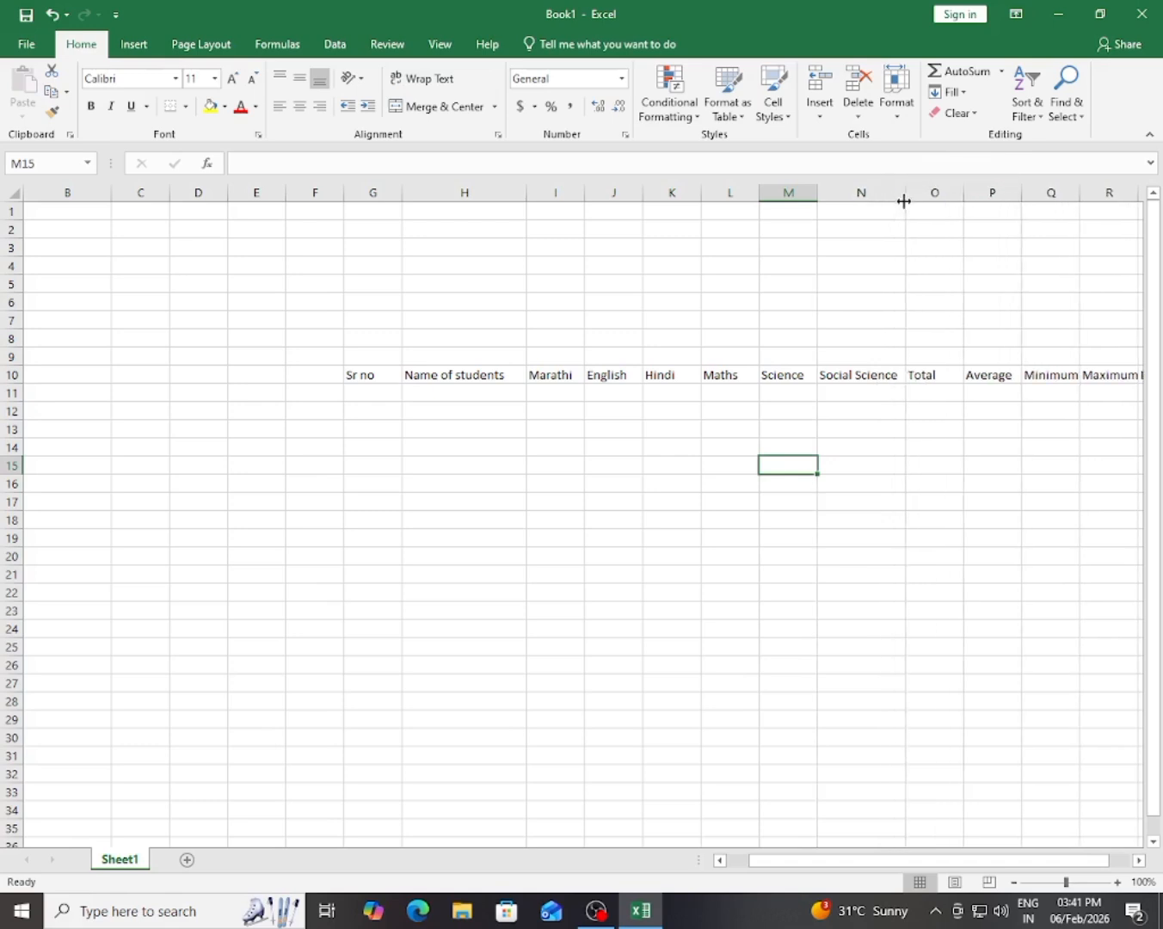
# Step: Number the Sr no column from 1 to 10 in G11:G20 by entering 1 and 2 and filling the series down
pyautogui.click(373, 392)
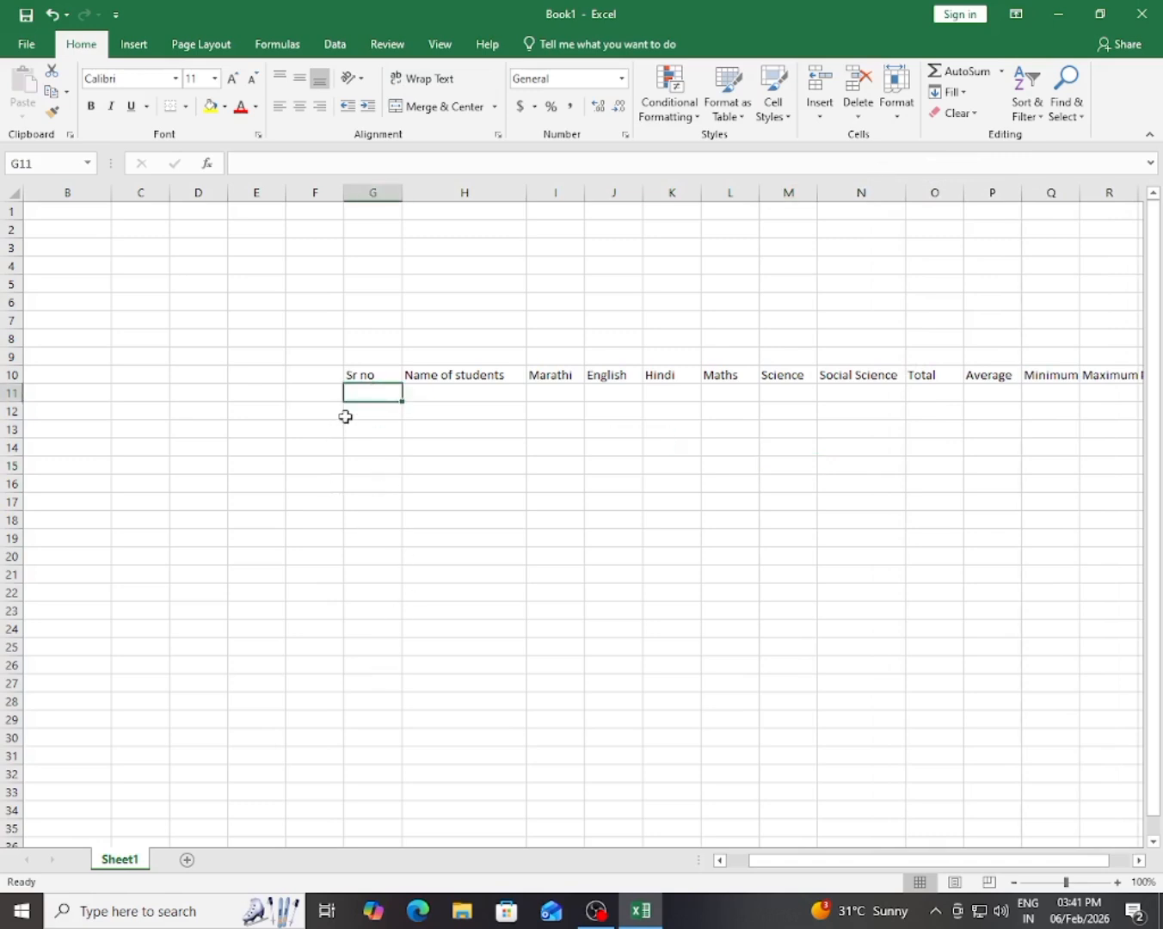
pyautogui.write('1')
pyautogui.press('Return')
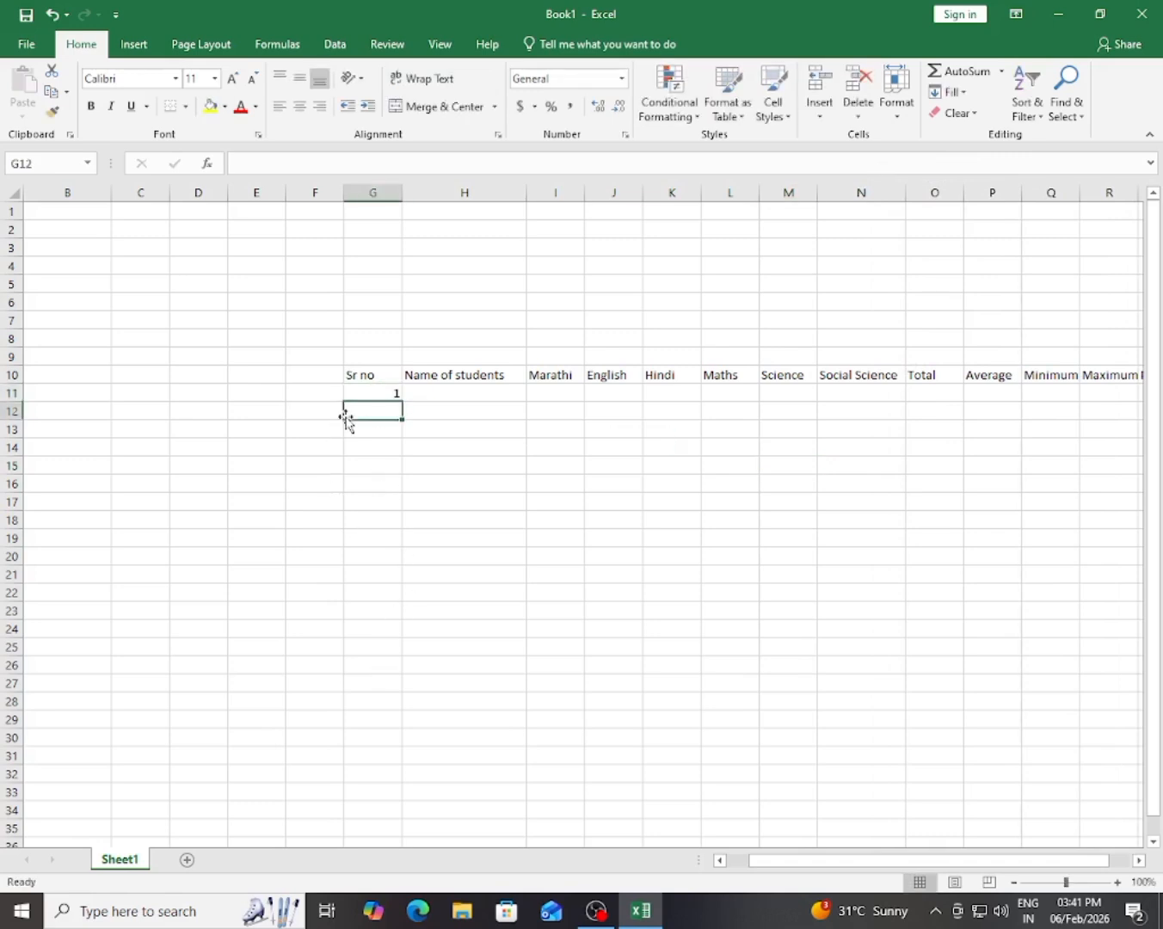
pyautogui.write('2')
pyautogui.press('Return')
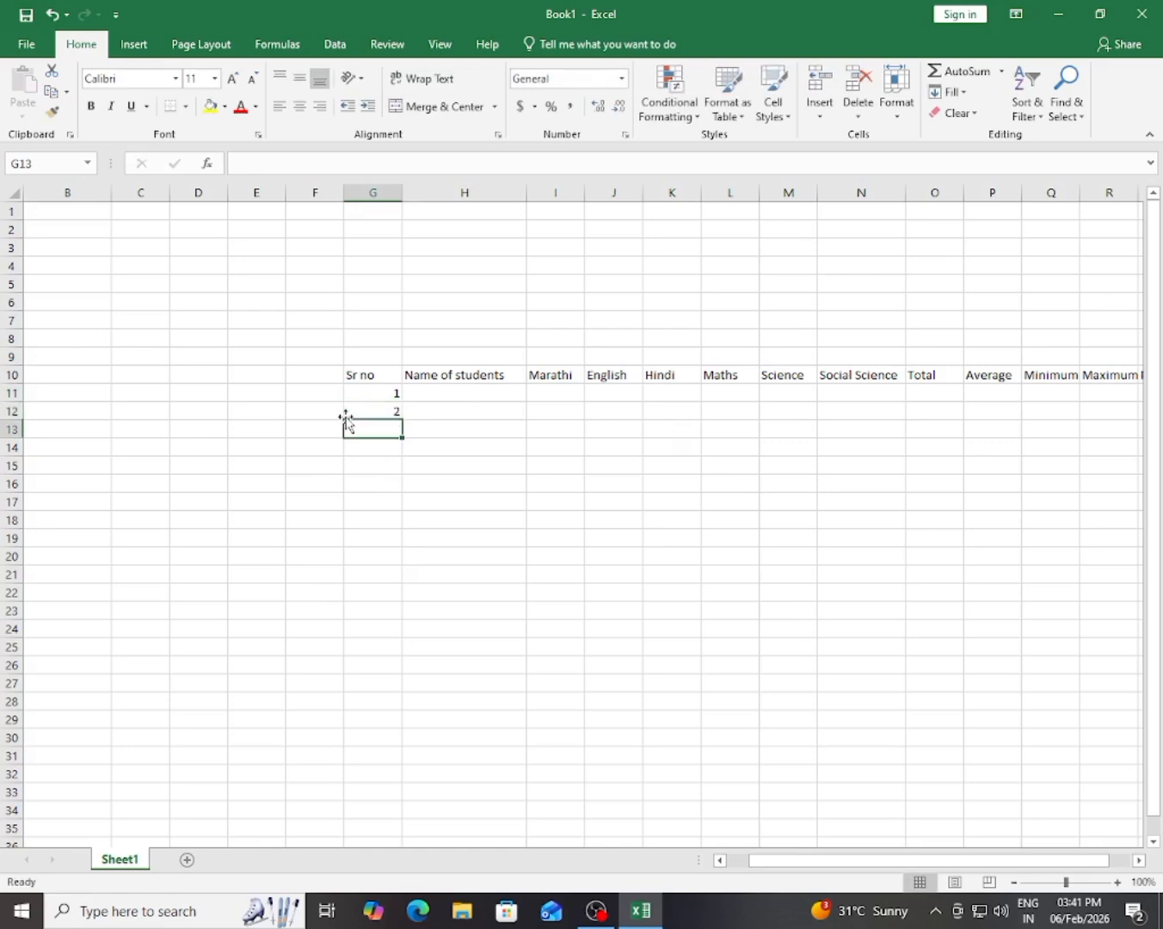
pyautogui.moveTo(366, 393); pyautogui.dragTo(393, 565)
pyautogui.click(442, 522)
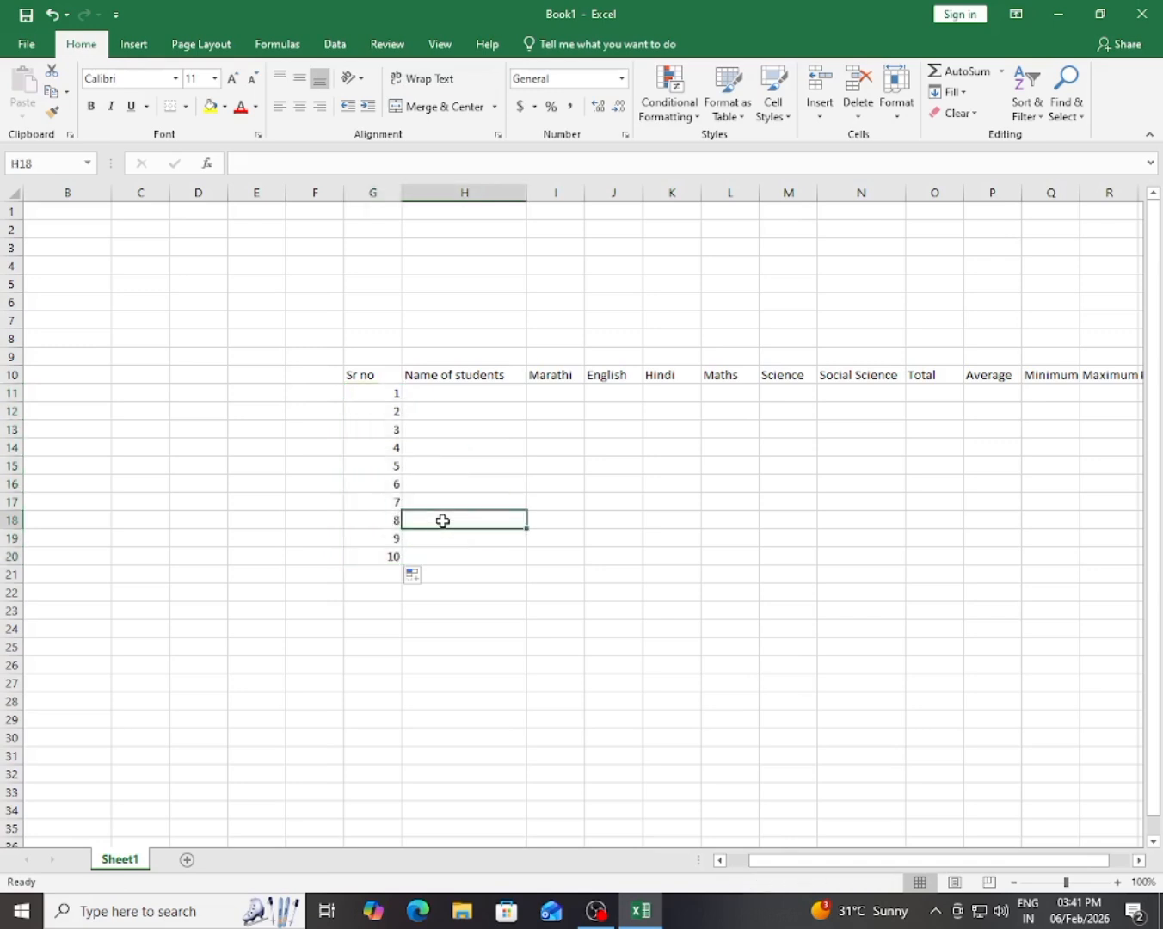
# Step: Enter the first three students' names in cells H11 to H13 of the Name of students column
pyautogui.click(441, 395)
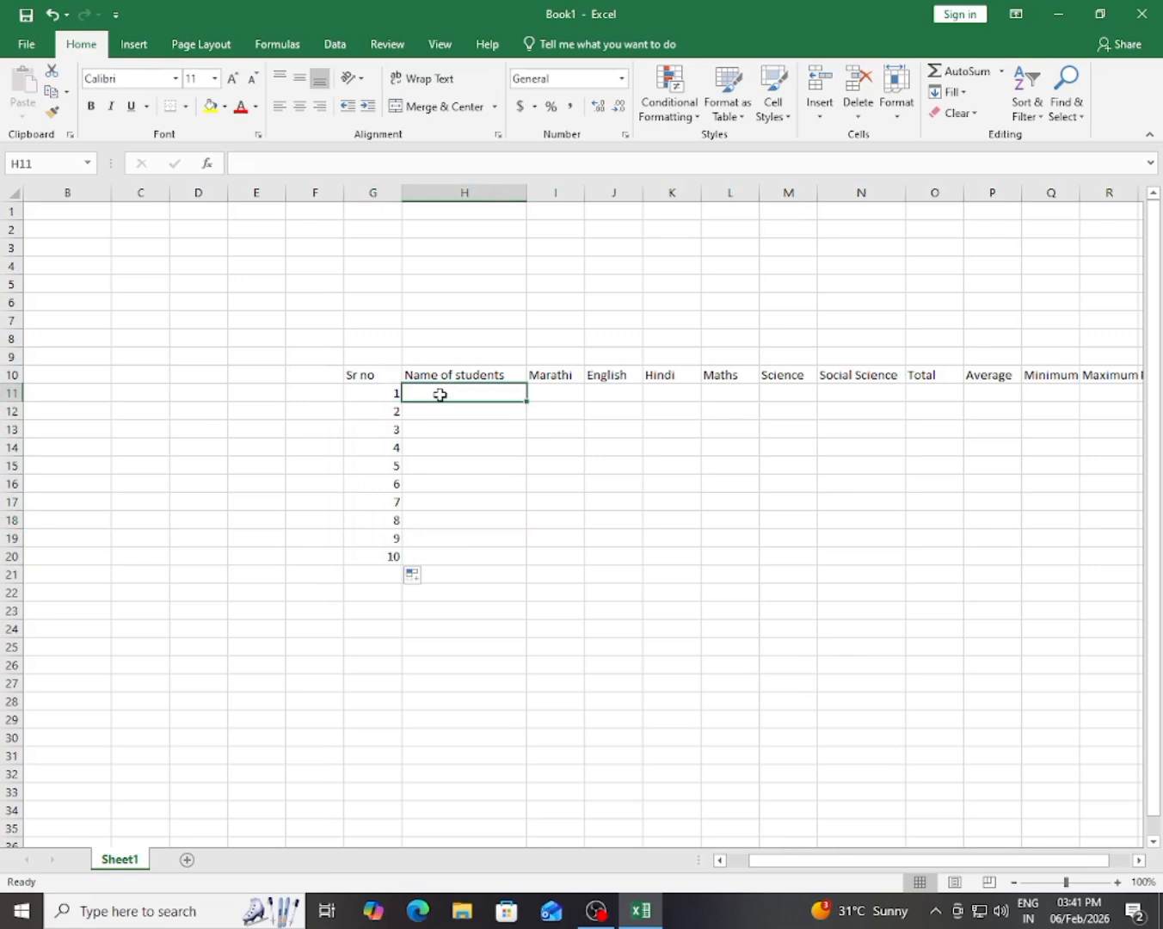
pyautogui.write('rame')
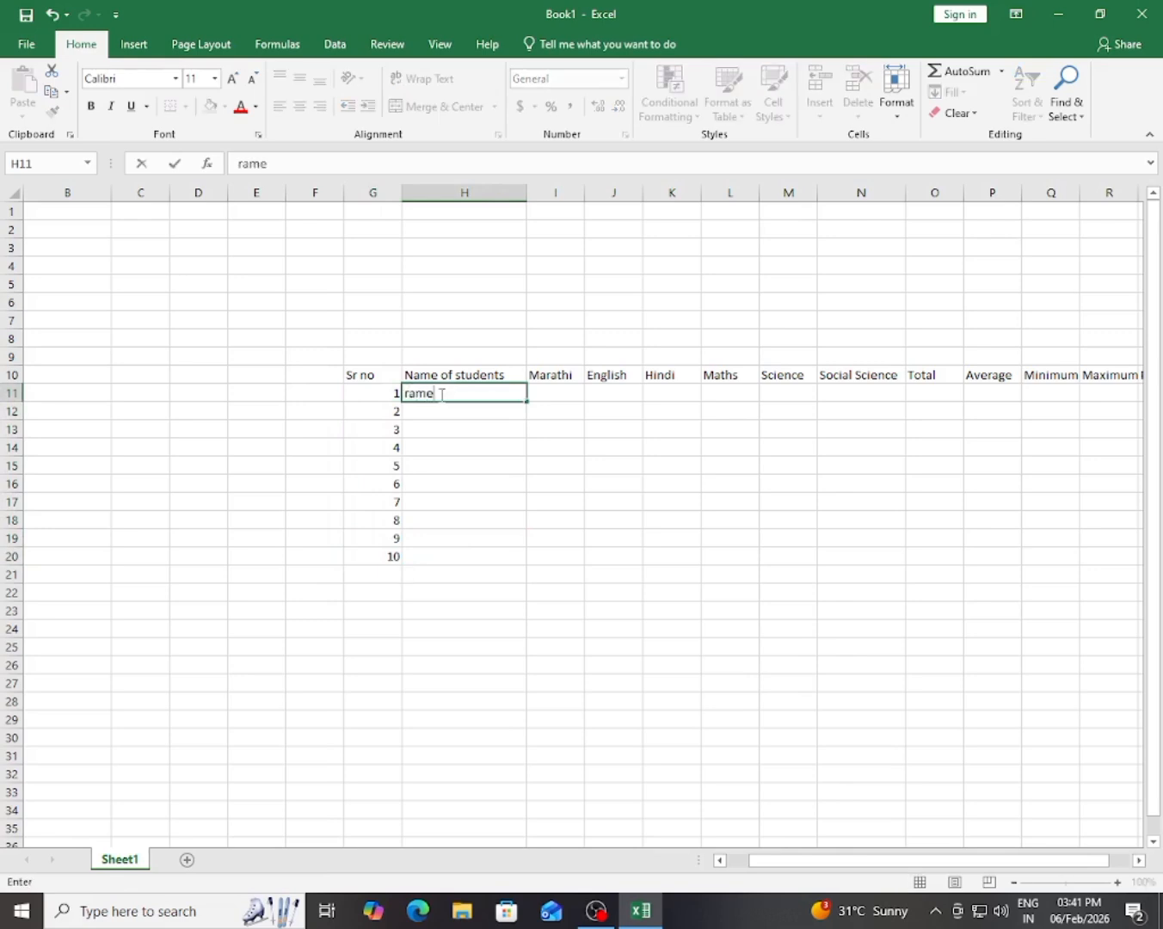
pyautogui.write('sh')
pyautogui.press('Return')
pyautogui.write('su')
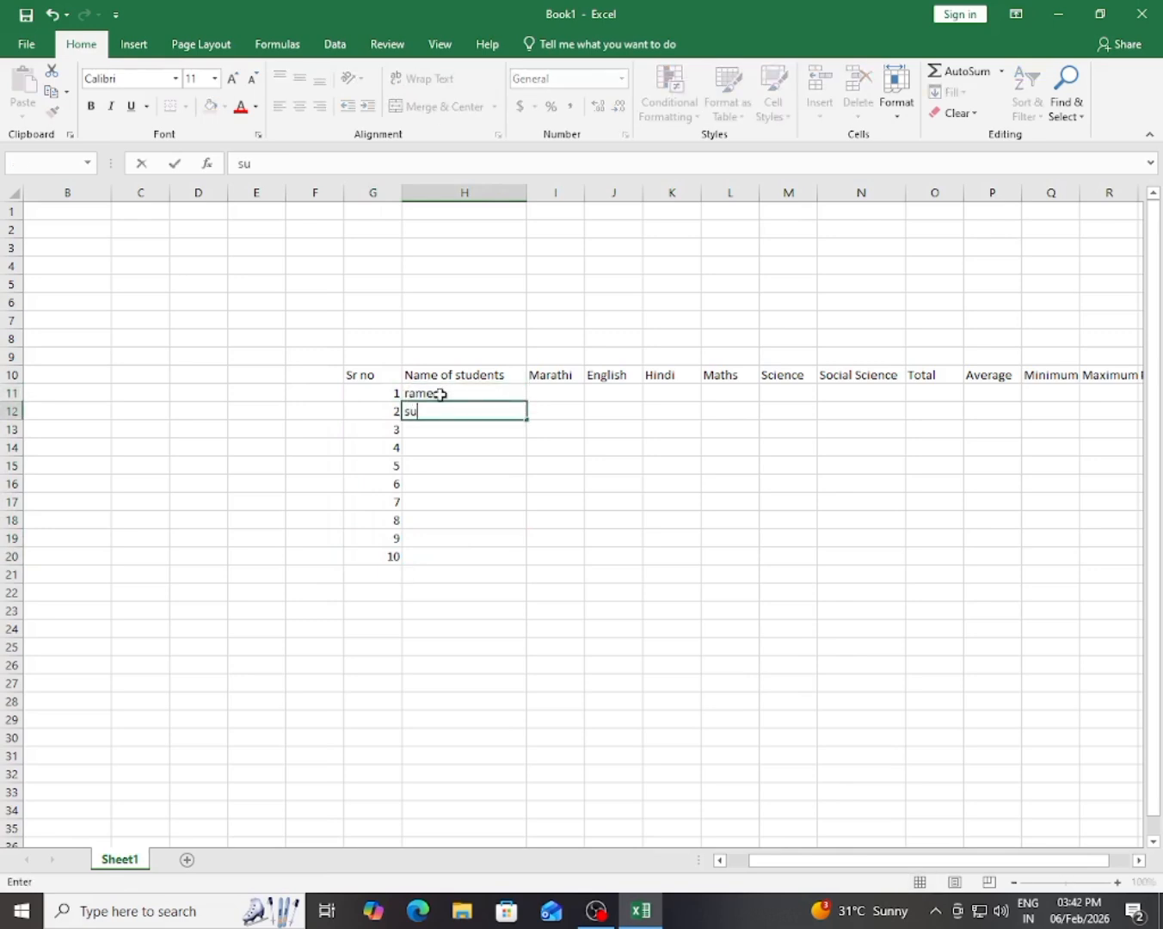
pyautogui.write('rsh')
pyautogui.press('BackSpace')
pyautogui.press('BackSpace')
pyautogui.write('esh')
pyautogui.press('Return')
pyautogui.write('mahes')
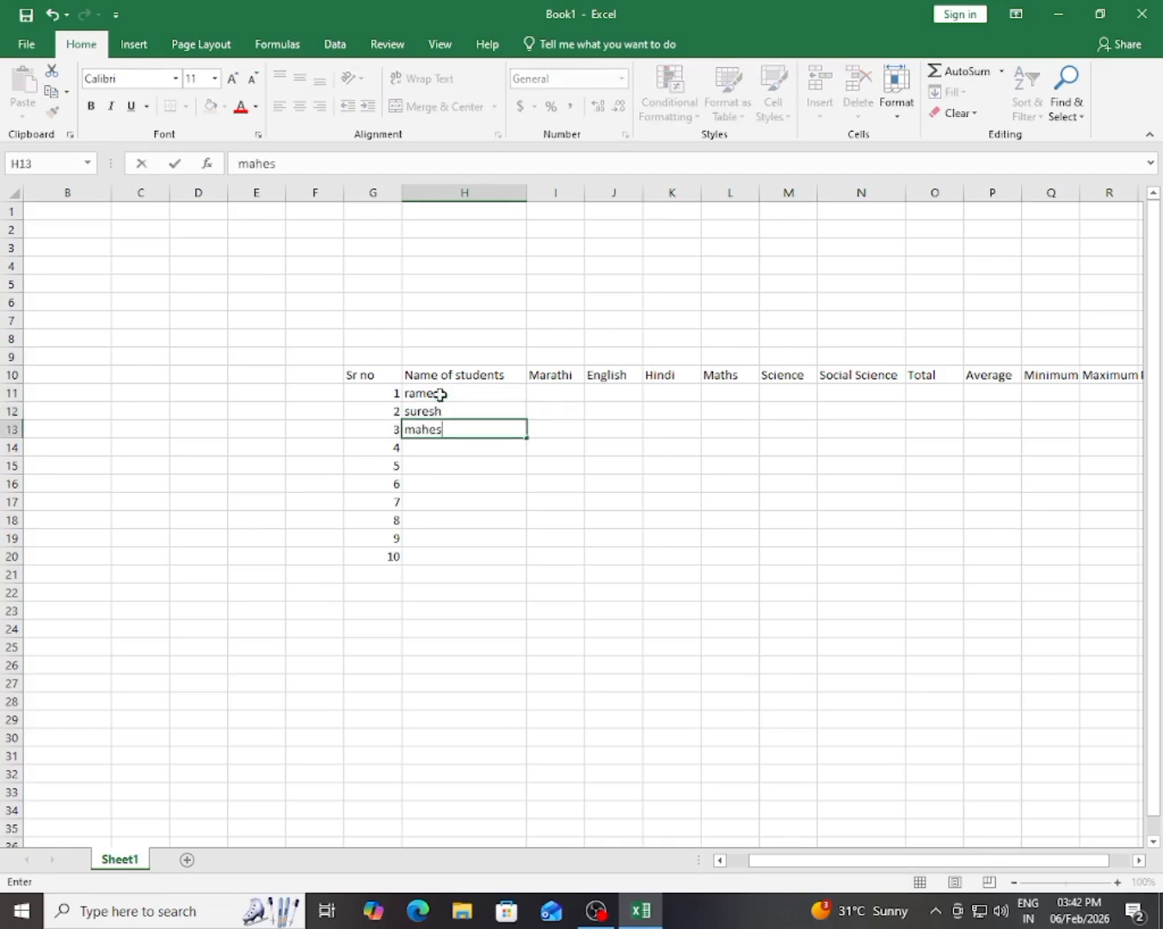
pyautogui.write('h')
pyautogui.click(559, 446)
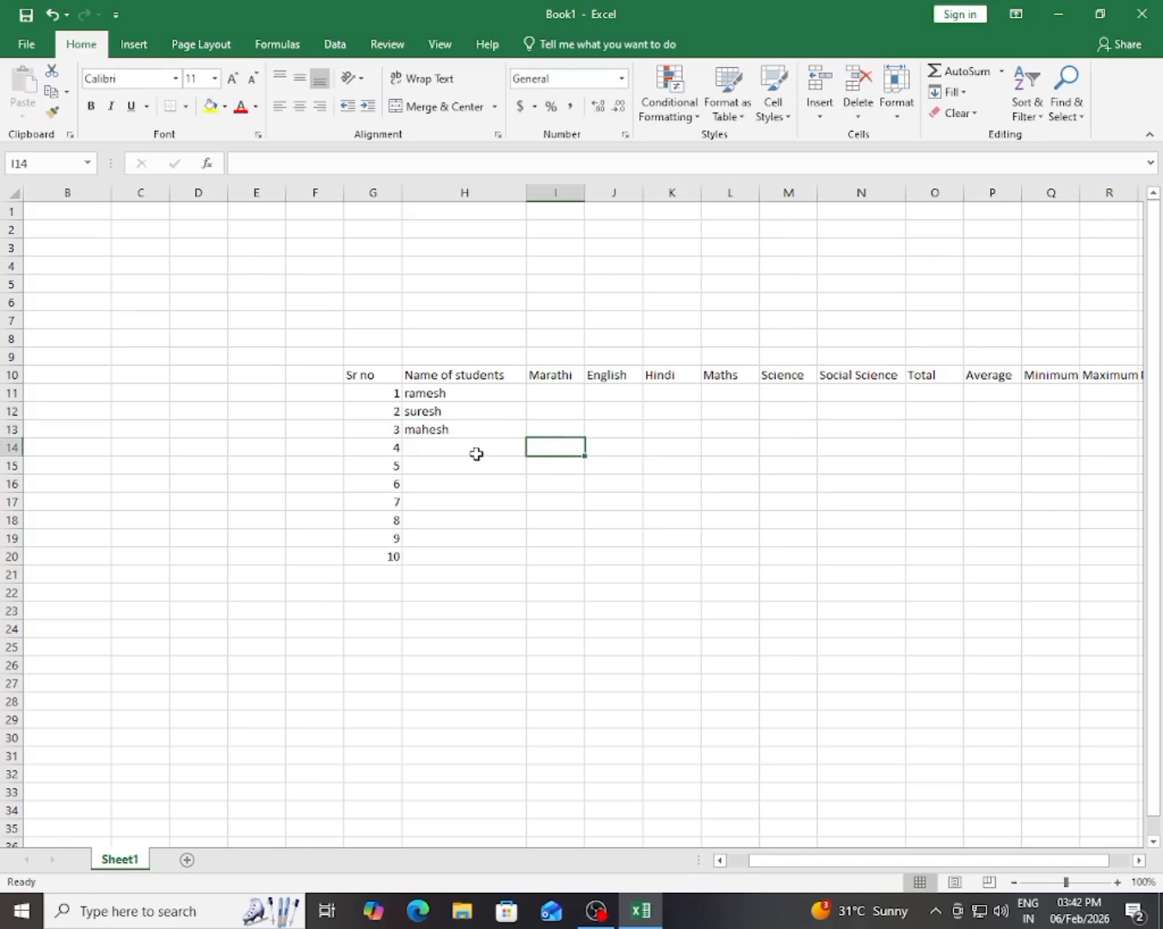
pyautogui.moveTo(475, 455); pyautogui.dragTo(468, 569)
pyautogui.click(500, 527)
# Step: Enter the first student's marks in row 11: Marathi 78, English 82, Hindi 91, Maths 94, Science 94, Social Science 95
pyautogui.click(551, 396)
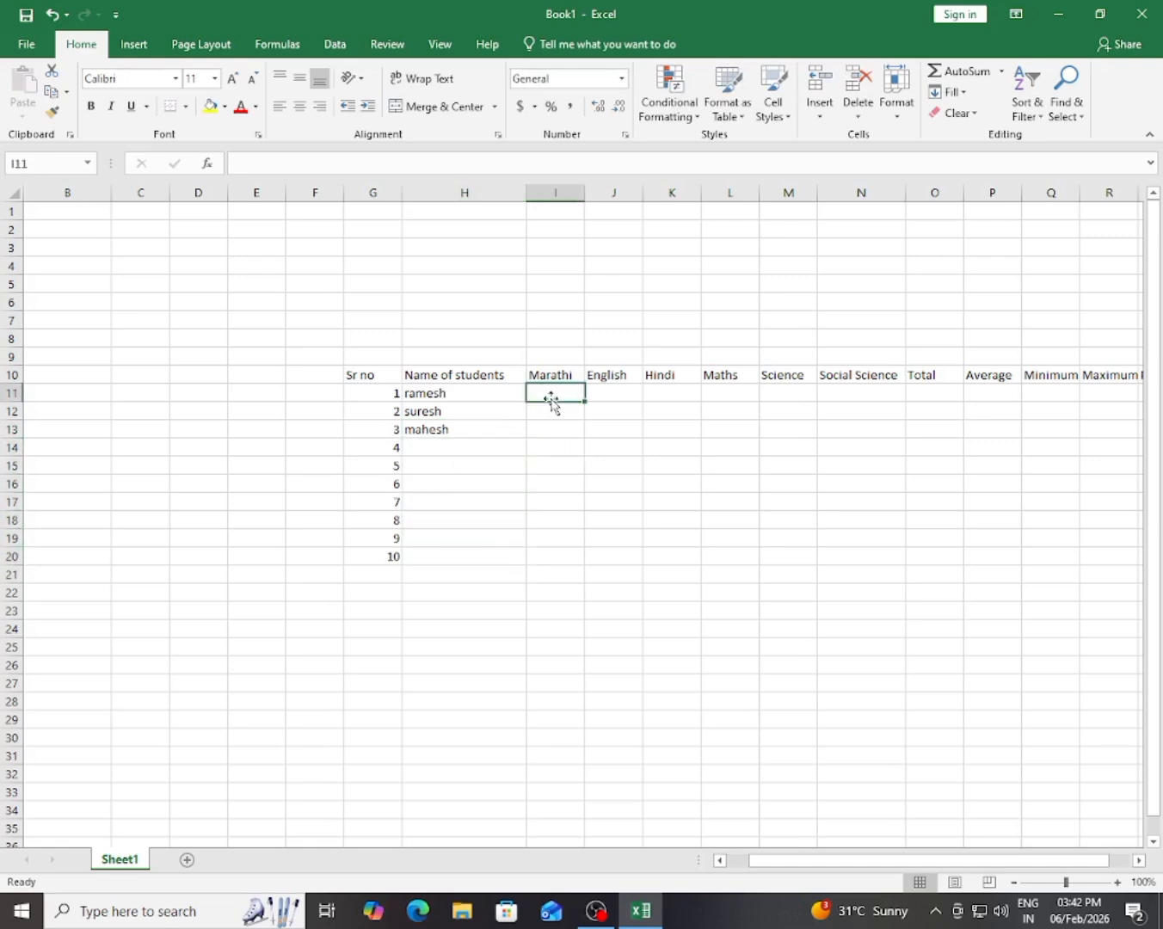
pyautogui.write('78')
pyautogui.press('Tab')
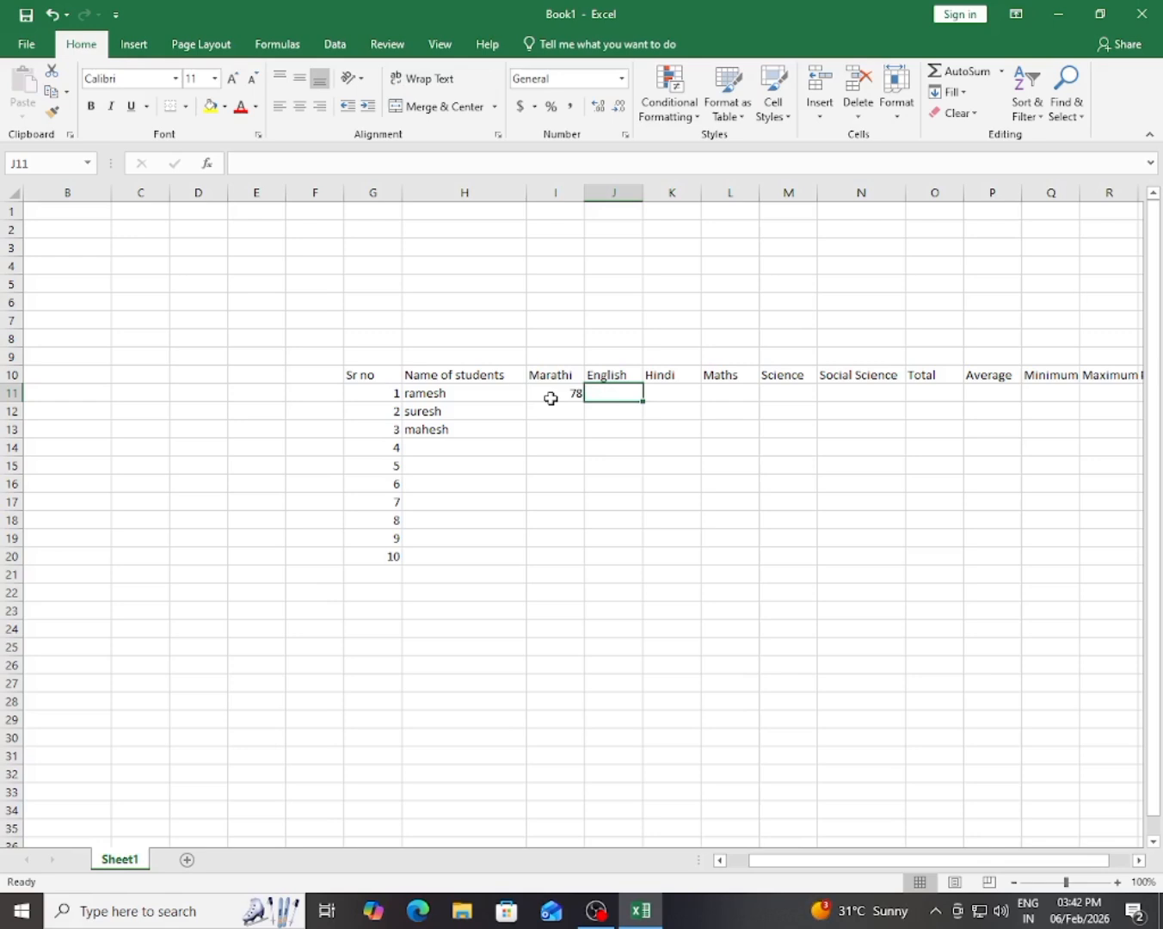
pyautogui.write('82')
pyautogui.press('Tab')
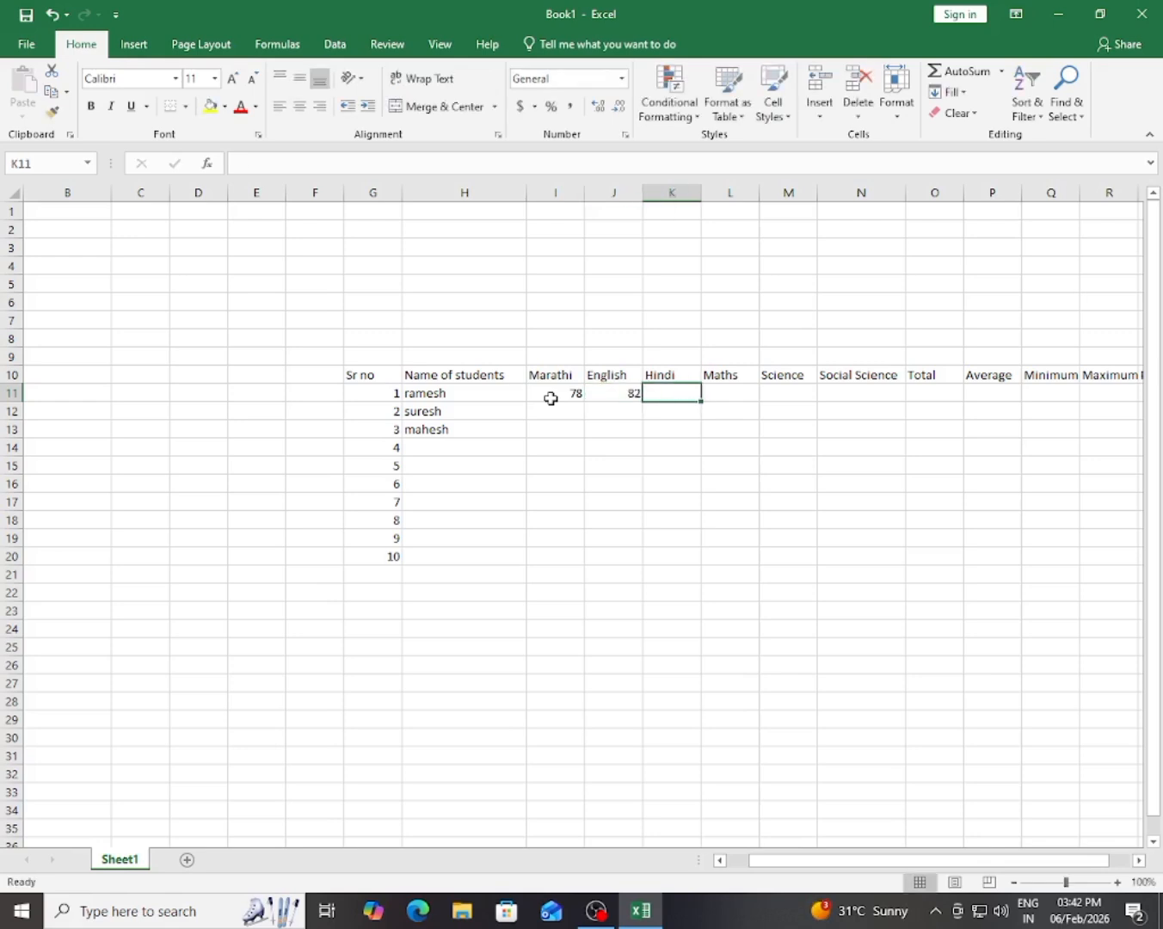
pyautogui.write('91')
pyautogui.press('Tab')
pyautogui.write('94')
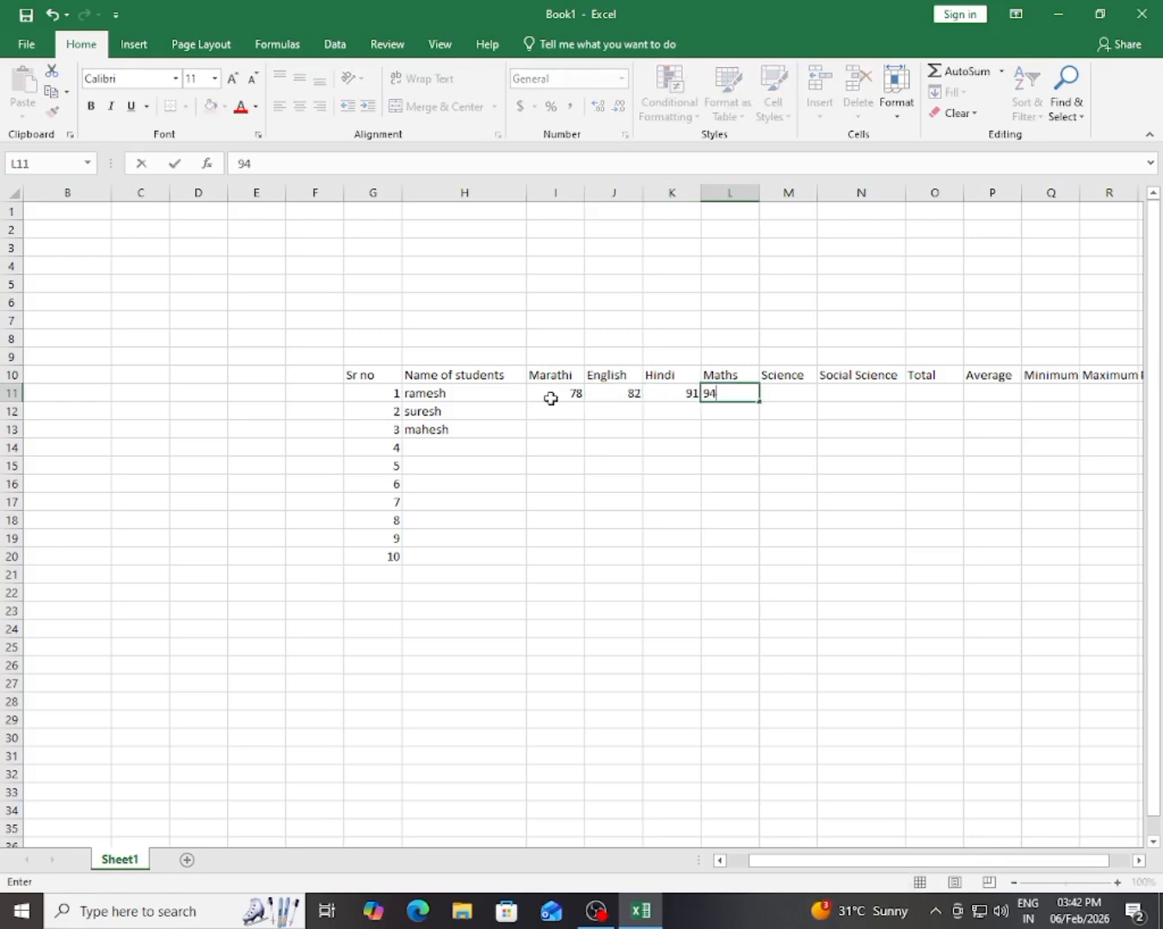
pyautogui.press('Tab')
pyautogui.write('9')
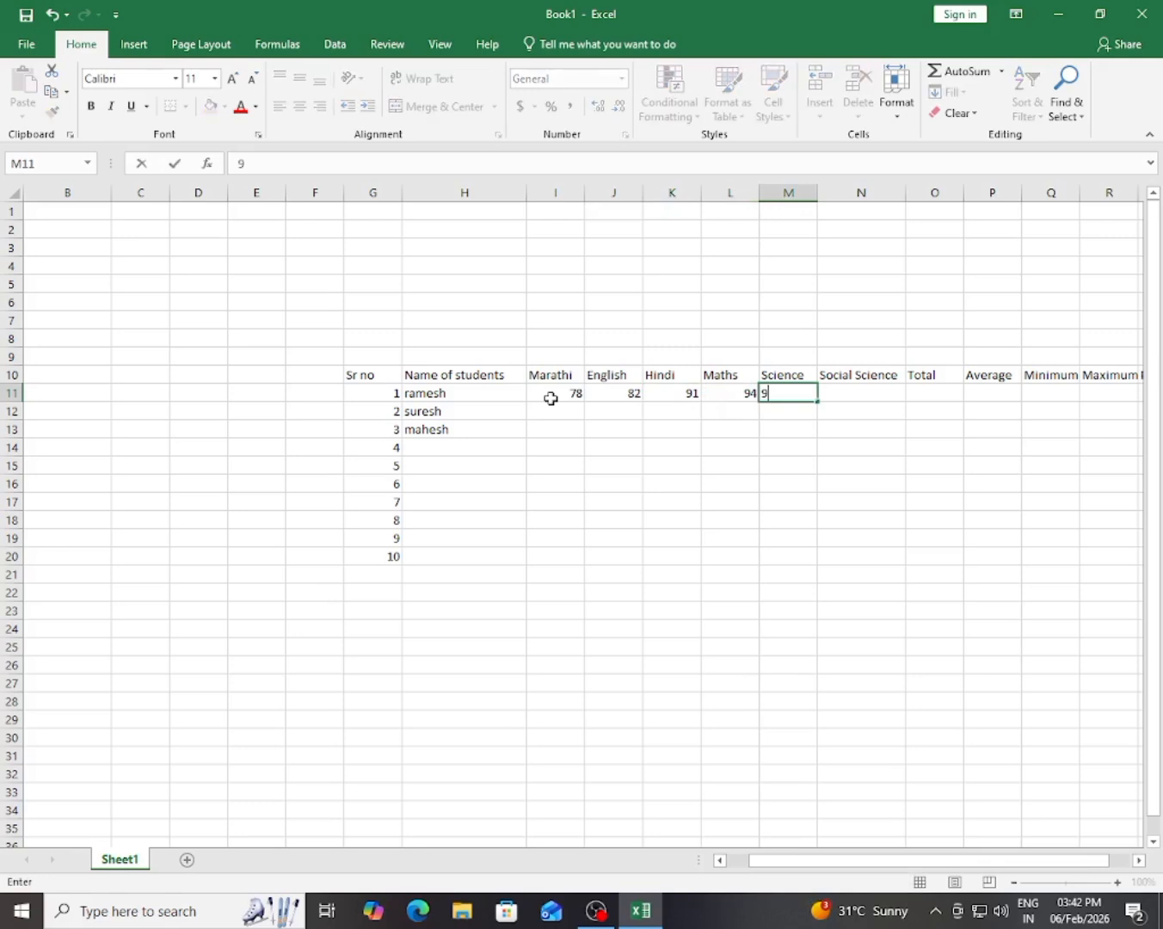
pyautogui.press('Tab')
pyautogui.write('95')
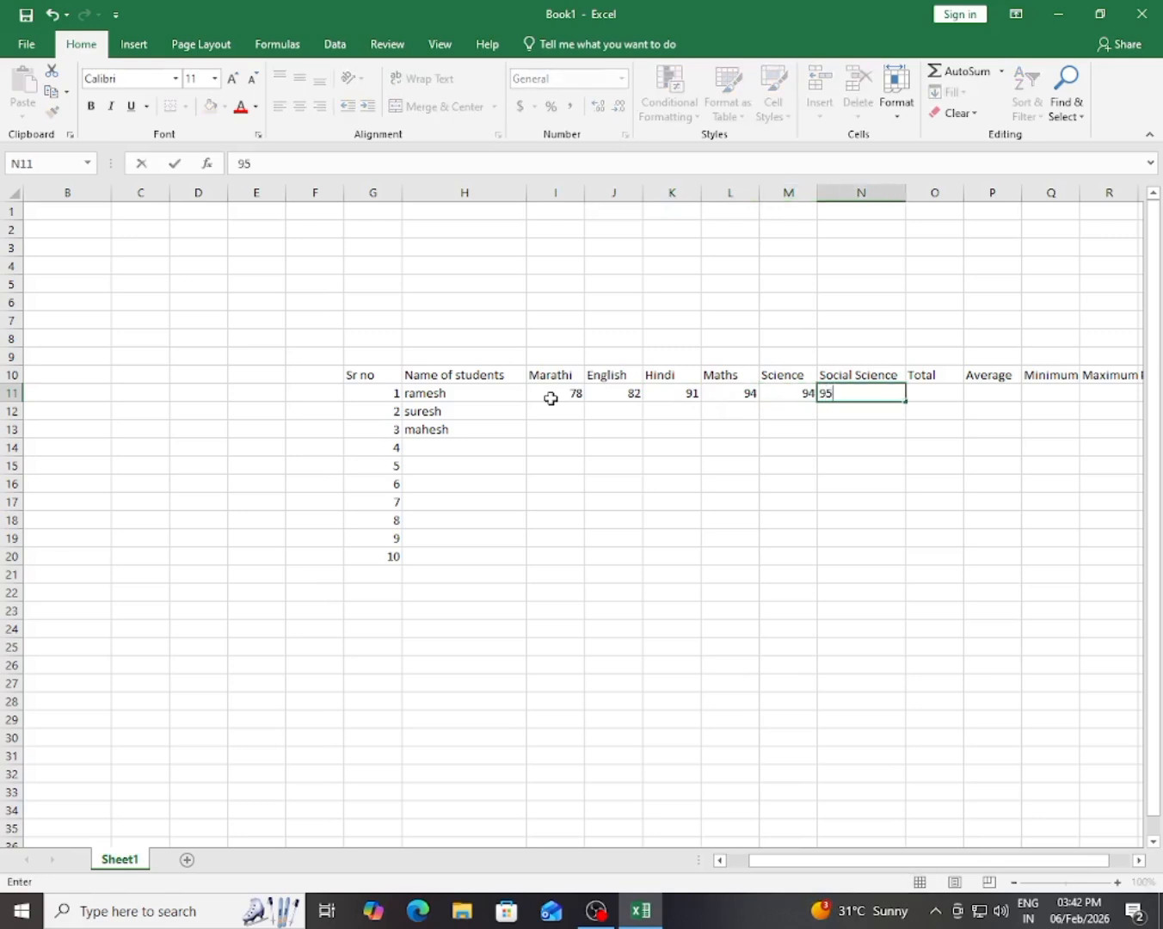
pyautogui.press('Return')
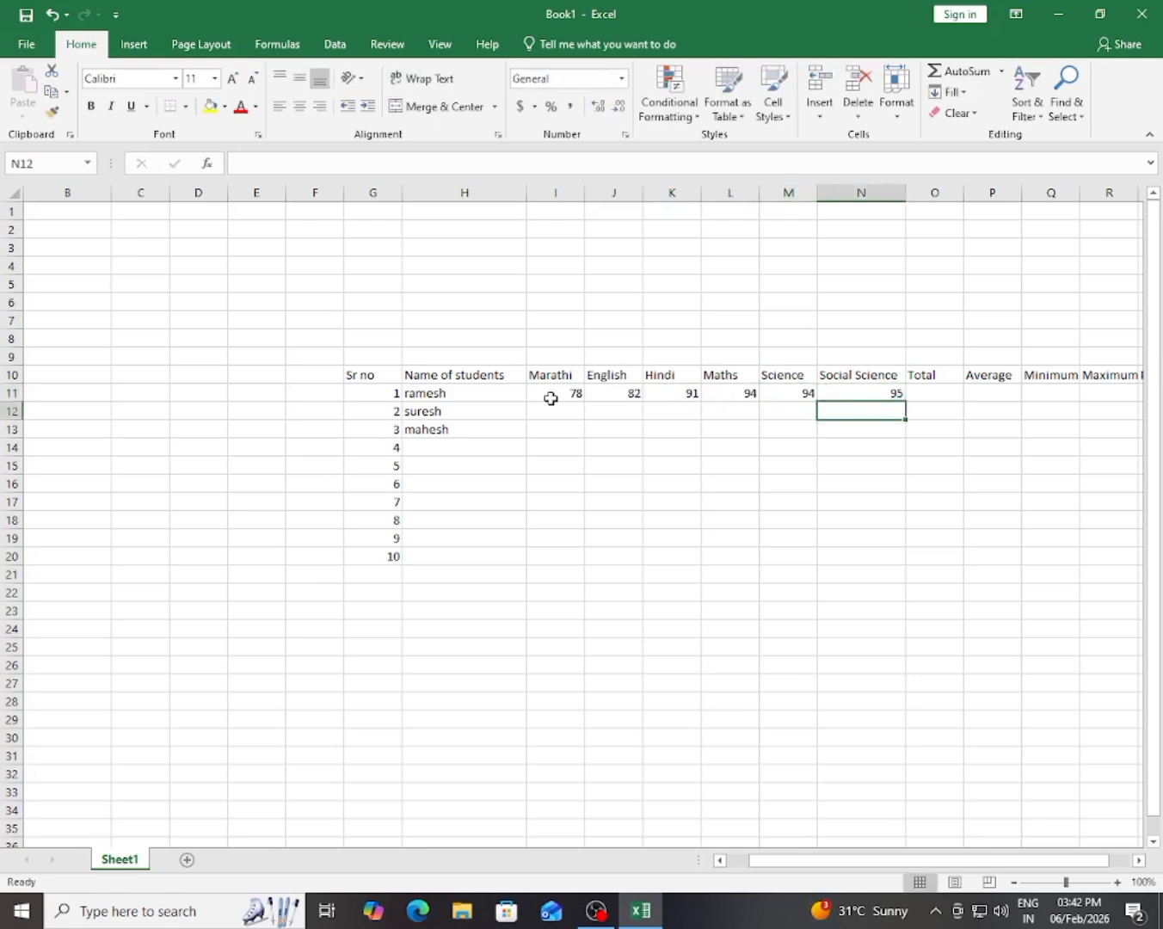
# Step: Enter the second student's marks in row 12: Social Science 65, Science 97, Maths 88, Hindi 82, English 61, Marathi 67
pyautogui.write('65')
pyautogui.press('Left')
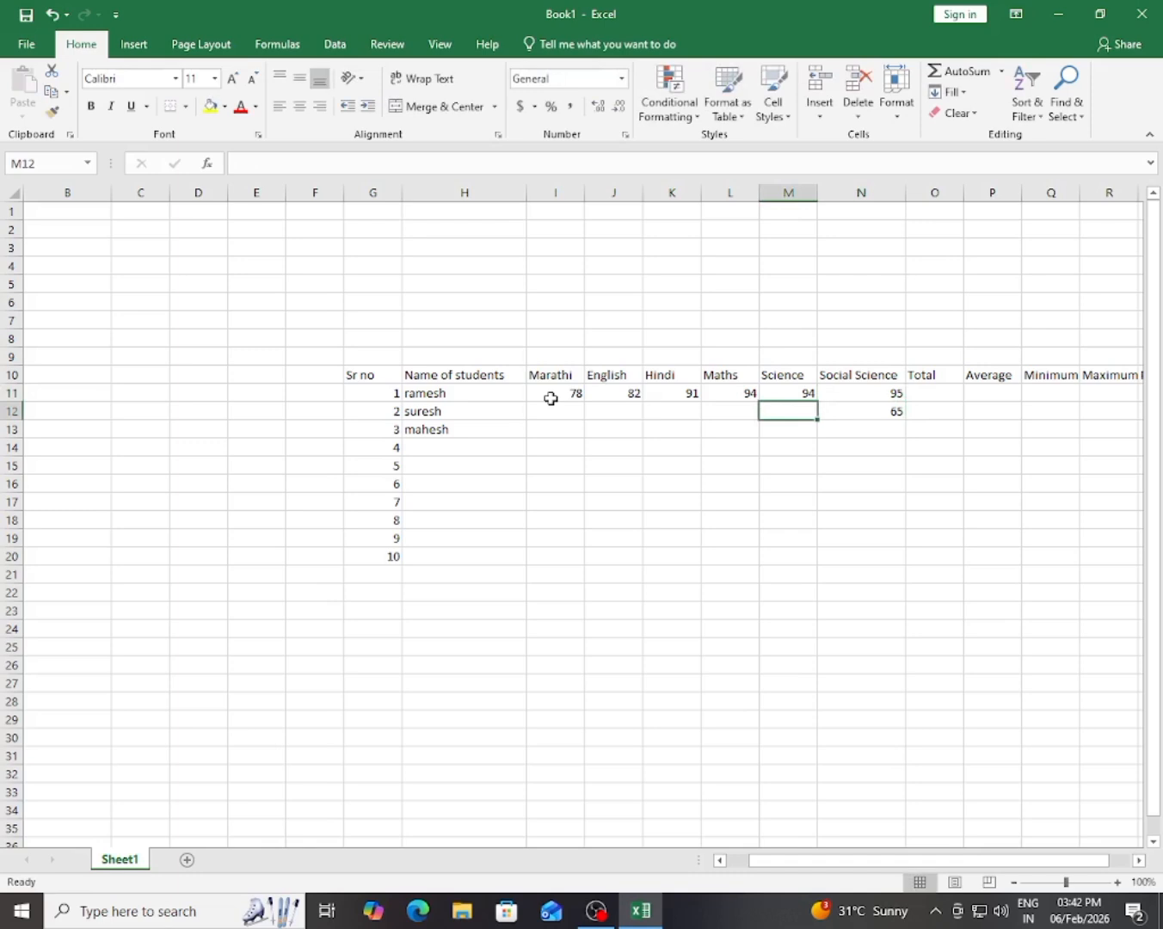
pyautogui.write('97')
pyautogui.press('Left')
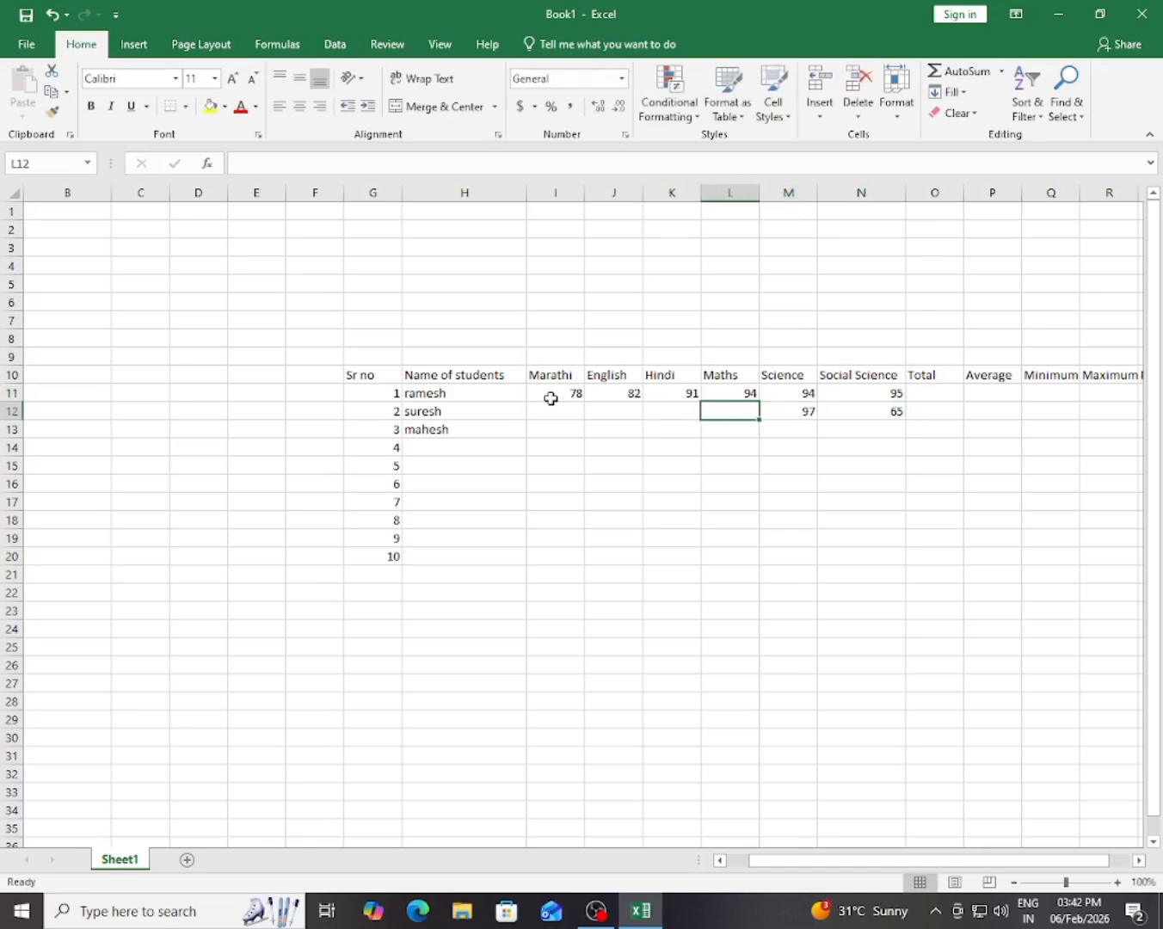
pyautogui.write('88')
pyautogui.press('Left')
pyautogui.write('8')
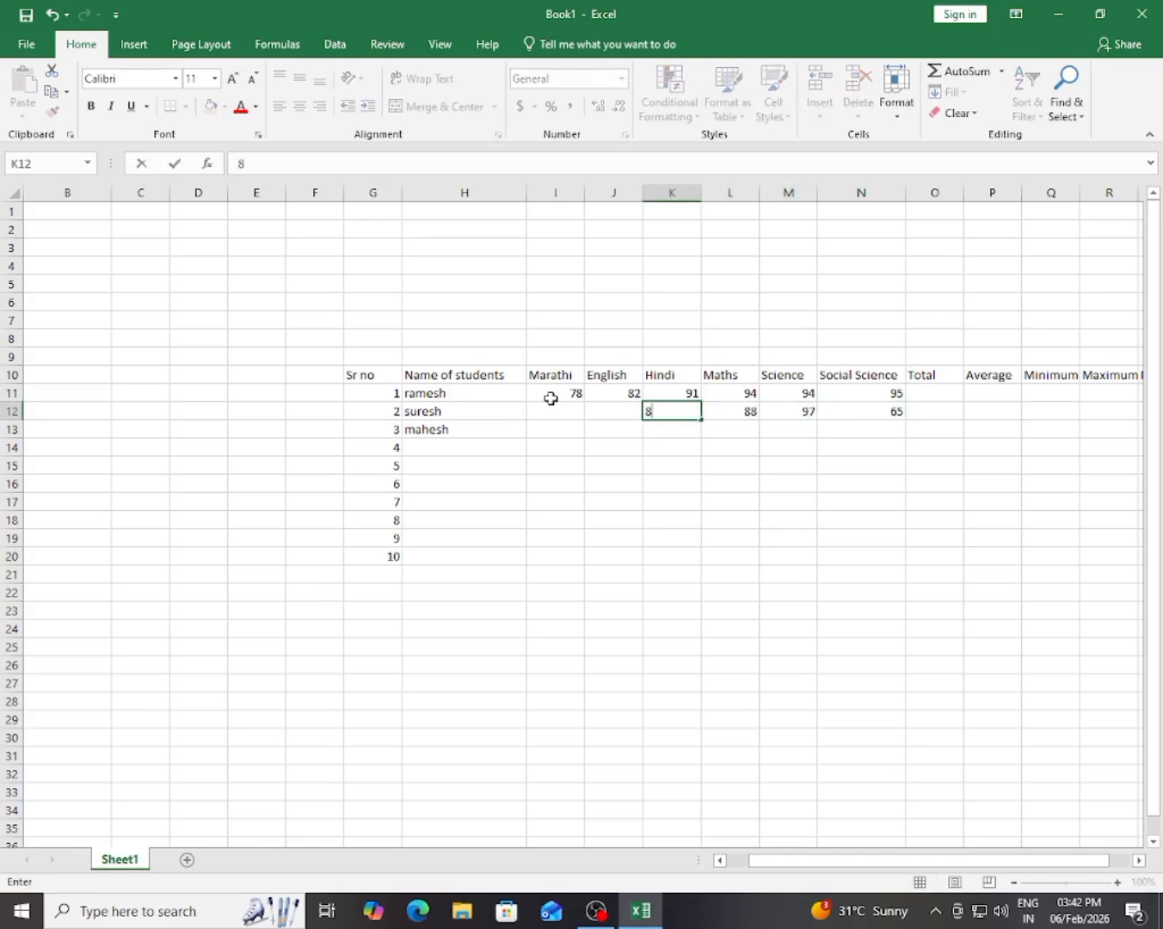
pyautogui.press('Left')
pyautogui.write('6')
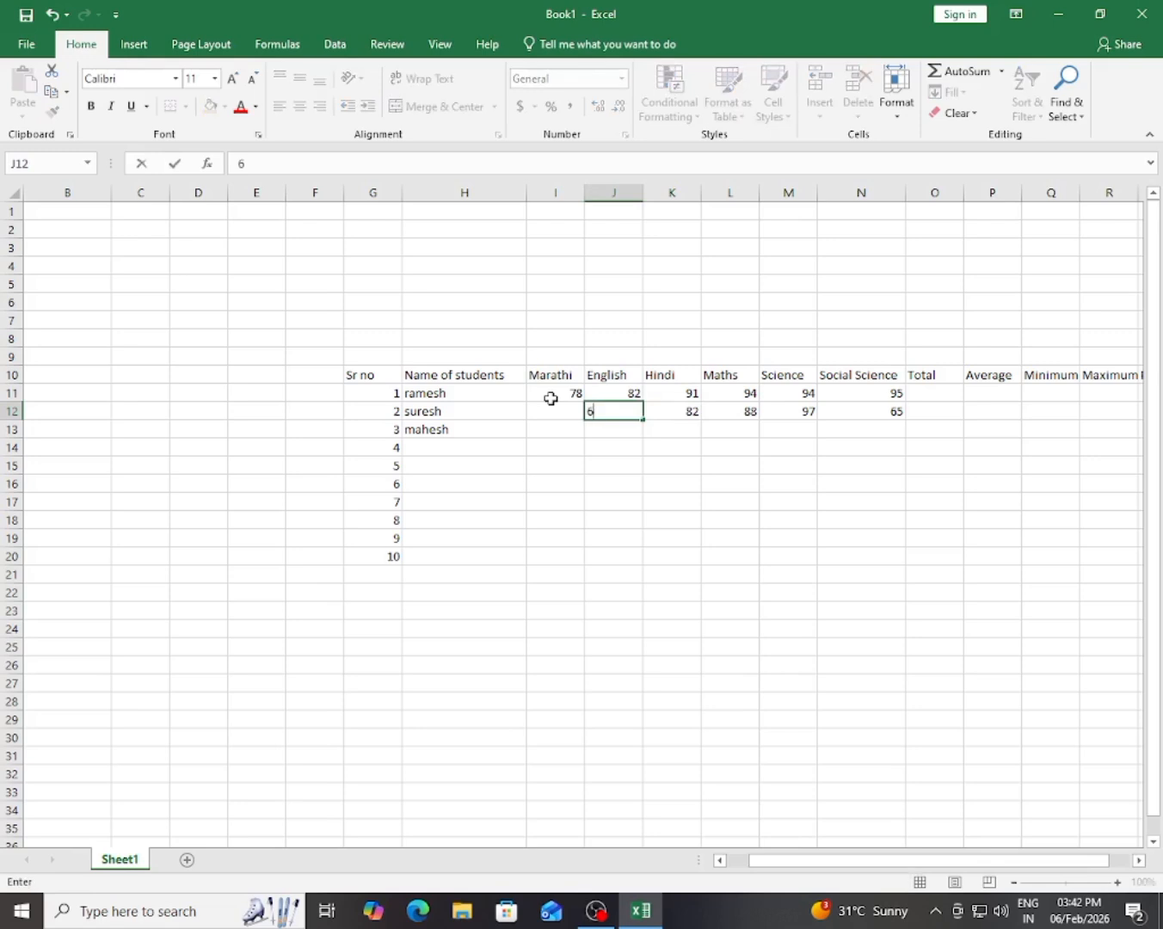
pyautogui.press('Left')
pyautogui.write('6')
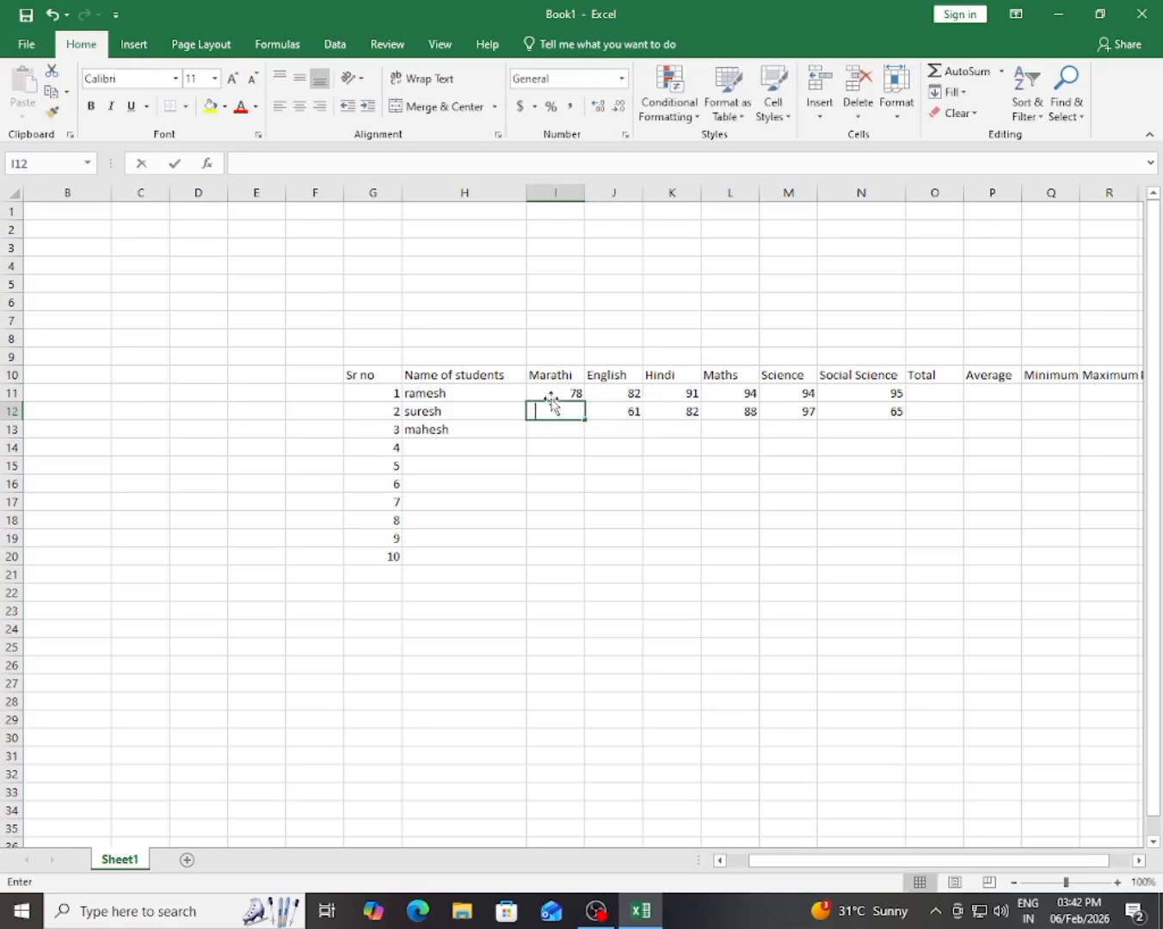
pyautogui.press('Return')
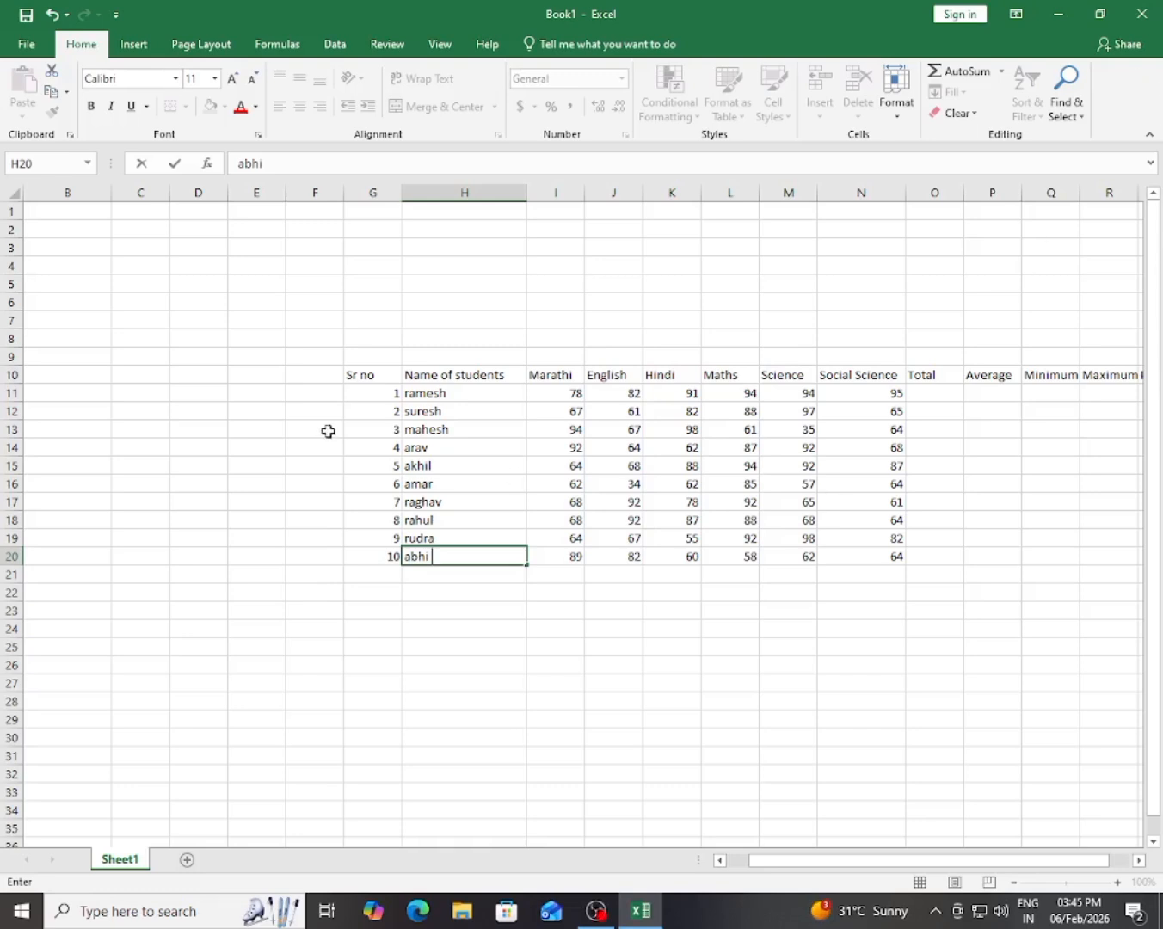
# Step: Apply All Borders to the whole marksheet table, from the Sr no header to the last Percentage cell, G10:S20
pyautogui.click(451, 427)
pyautogui.moveTo(375, 371); pyautogui.dragTo(884, 557)
pyautogui.click(865, 522)
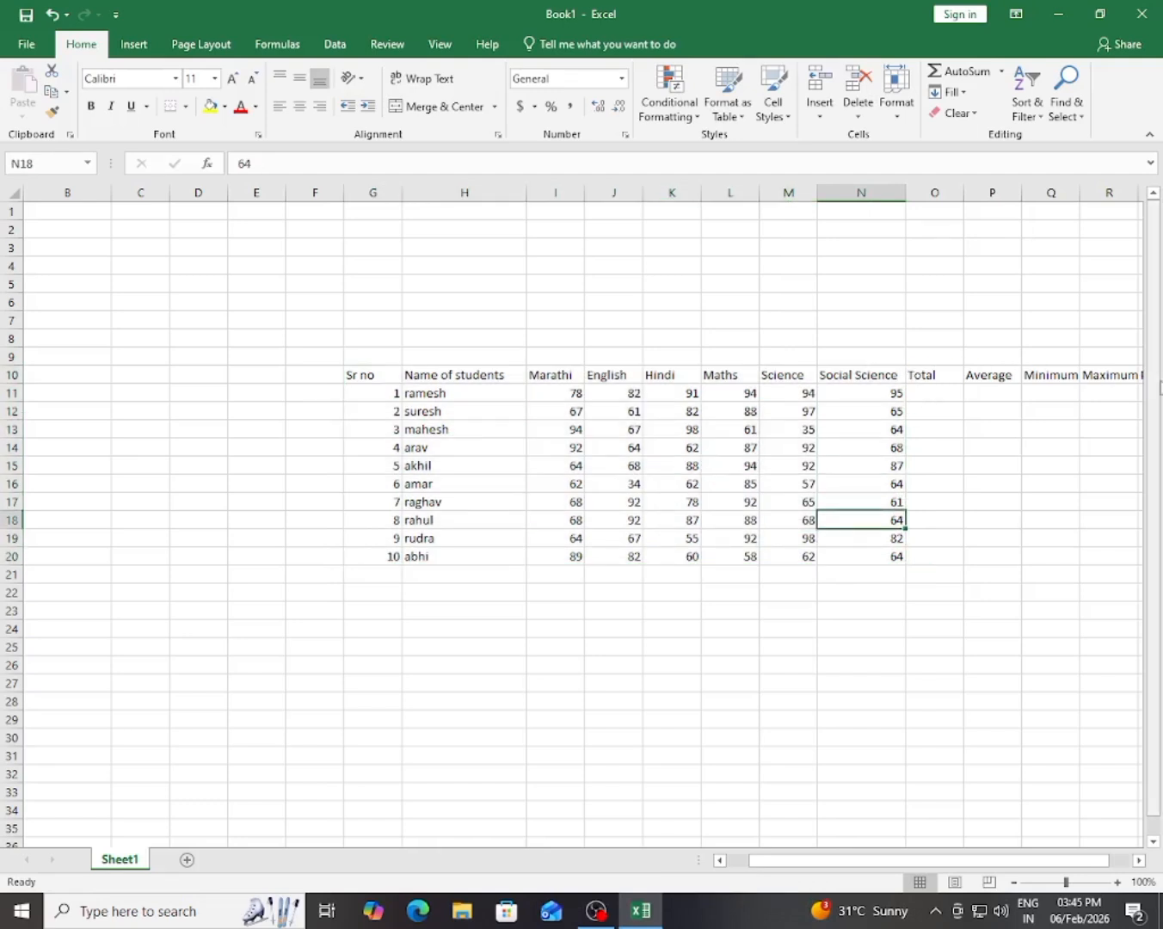
pyautogui.click(704, 413)
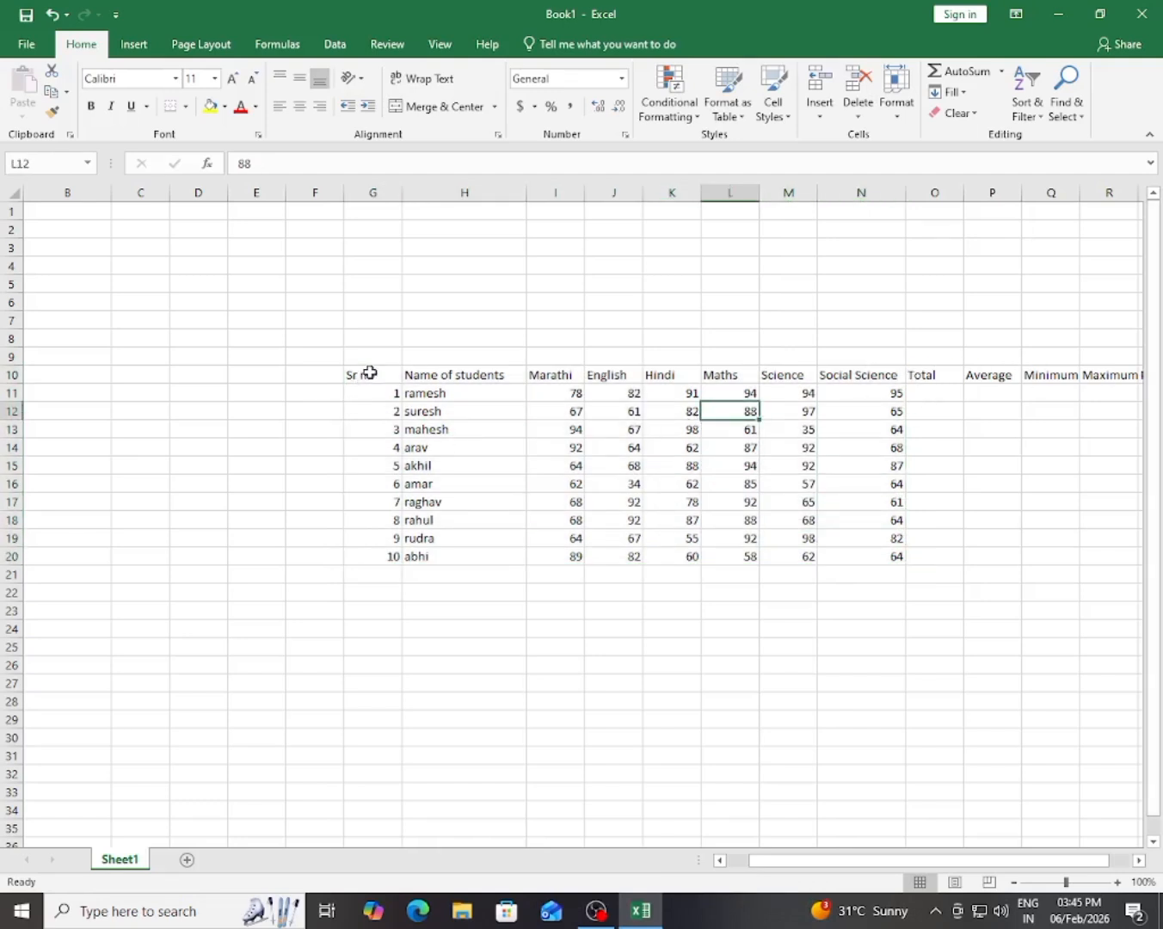
pyautogui.moveTo(368, 373); pyautogui.dragTo(1029, 559)
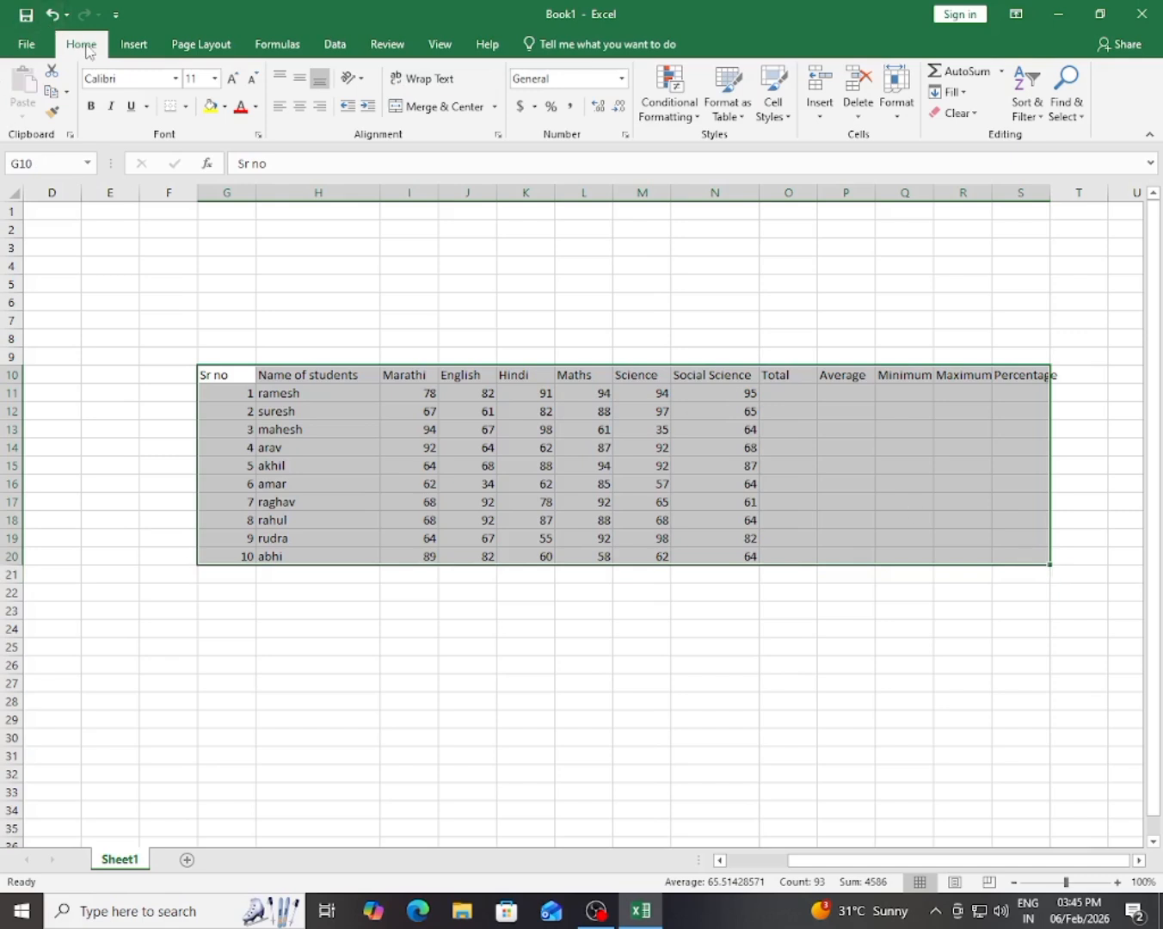
pyautogui.click(186, 106)
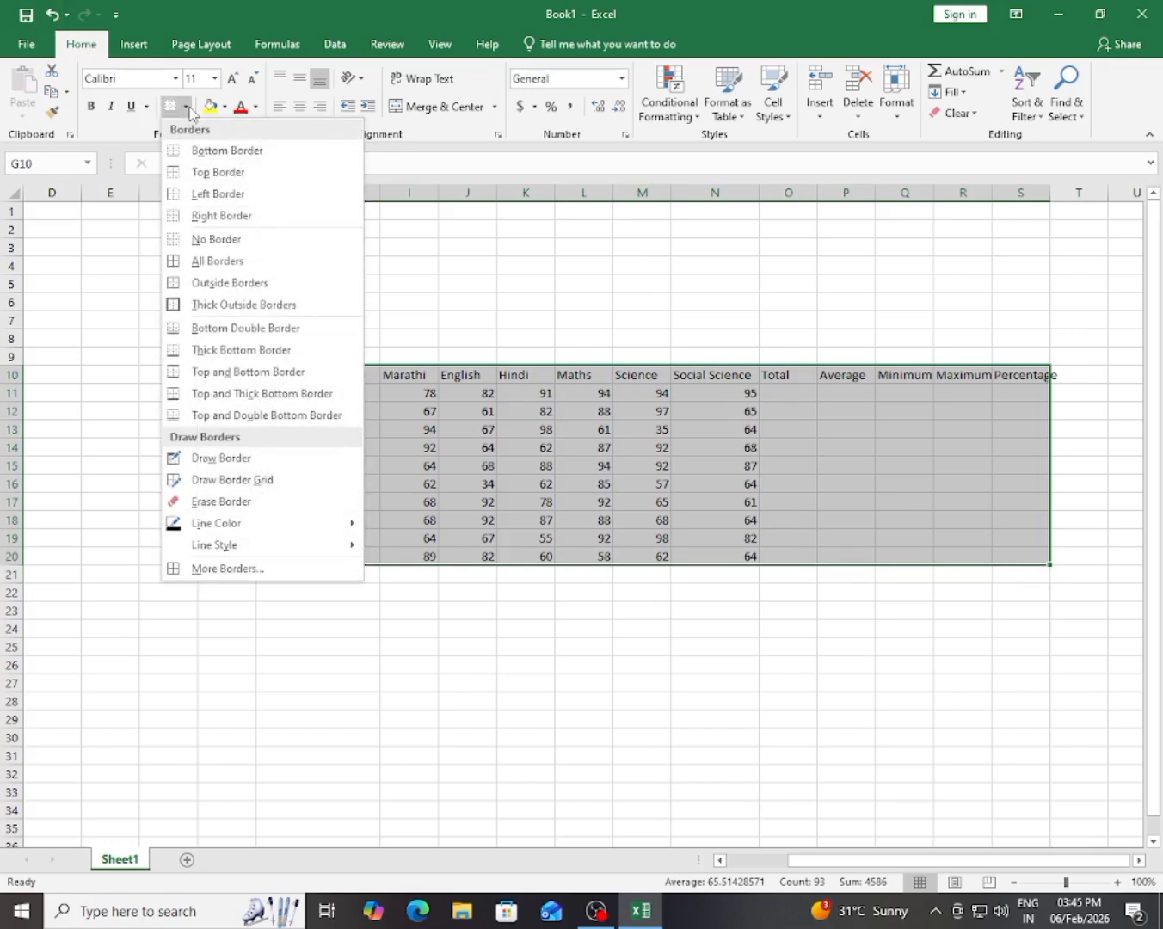
pyautogui.click(210, 264)
pyautogui.click(308, 413)
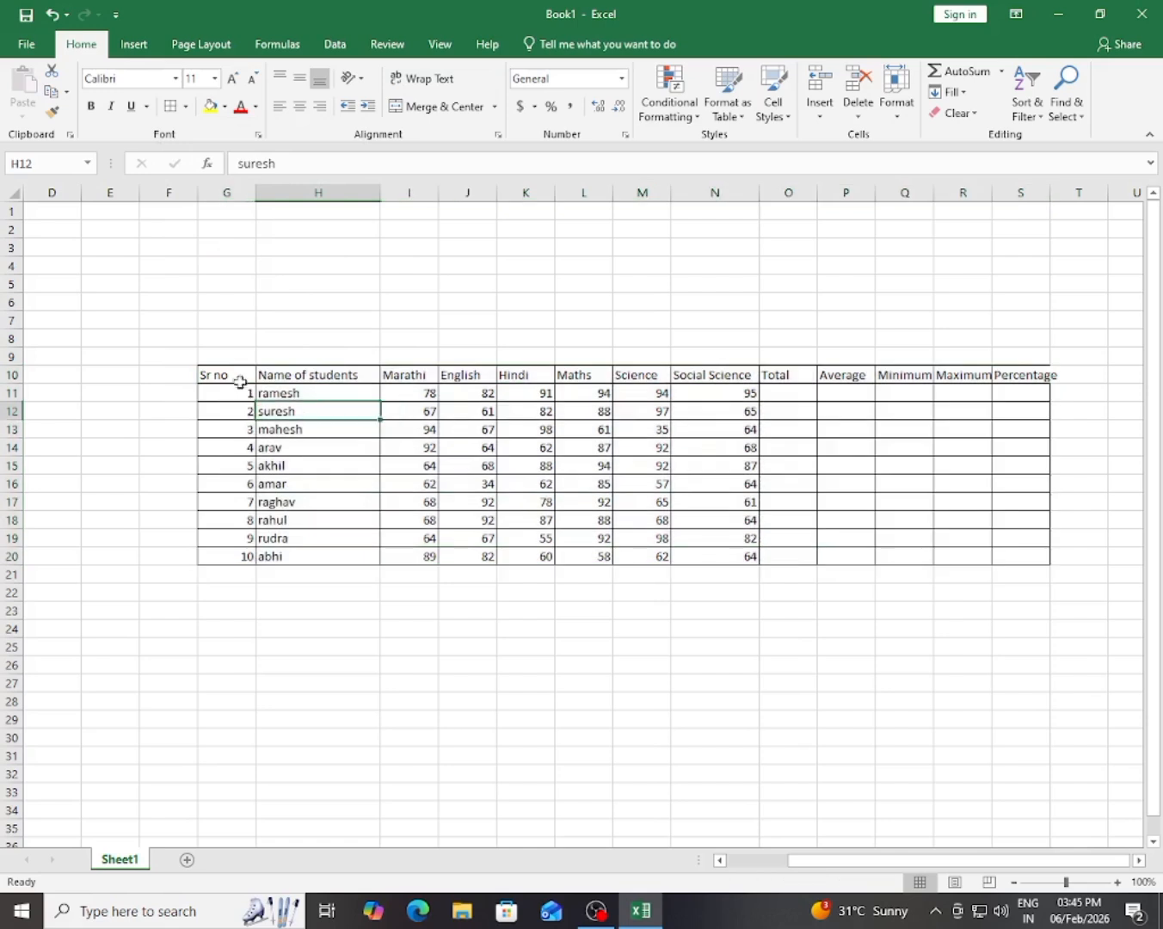
# Step: Fill the header row G10:S10 with gold and set its font color to dark red
pyautogui.moveTo(229, 374); pyautogui.dragTo(1021, 375)
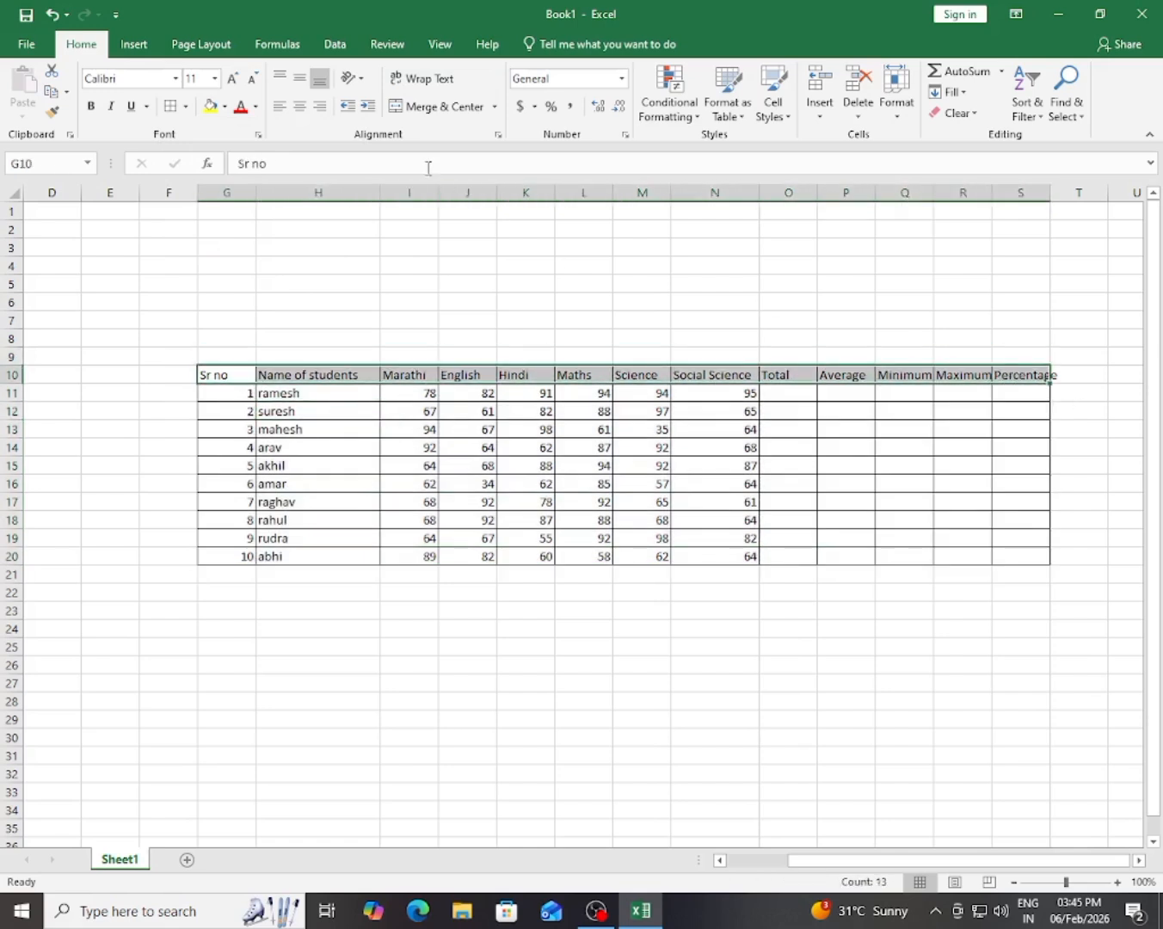
pyautogui.click(227, 107)
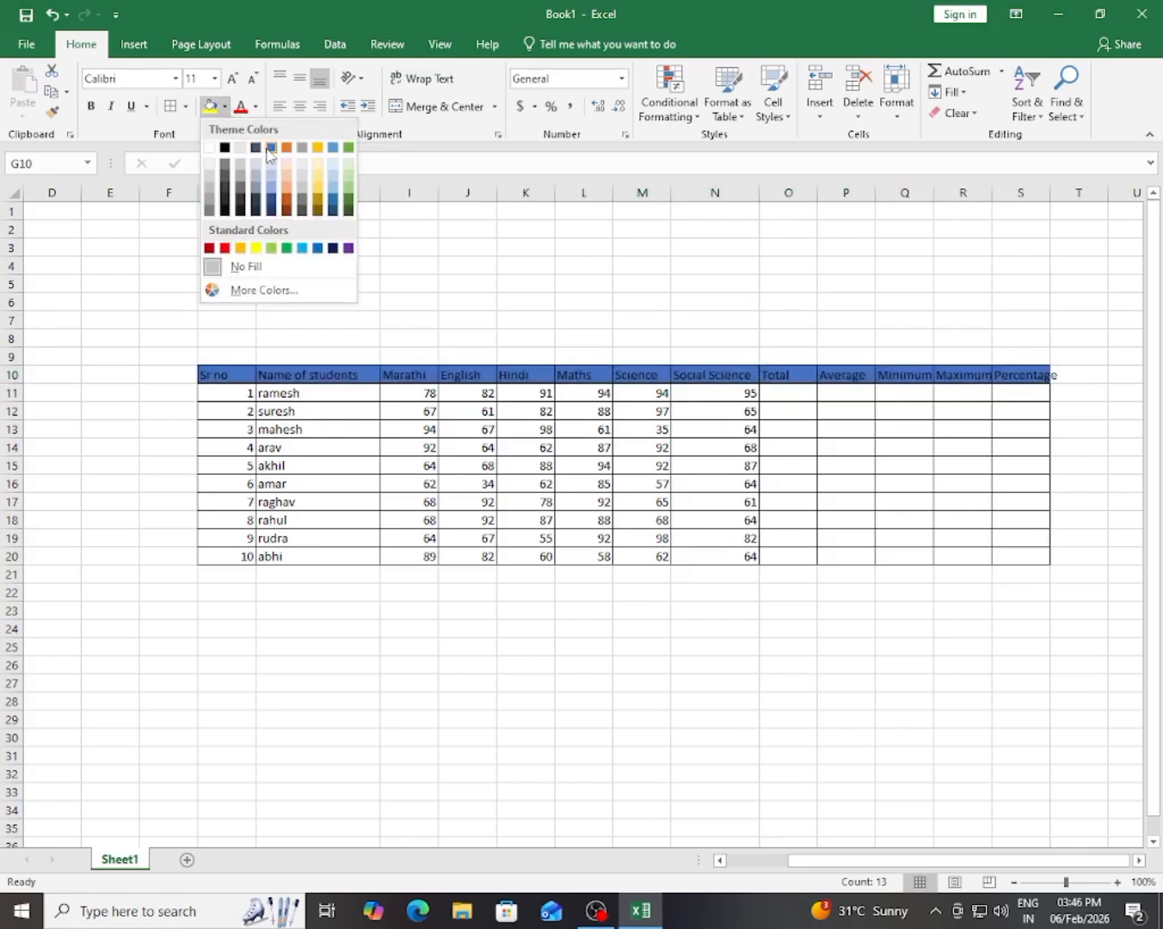
pyautogui.click(318, 148)
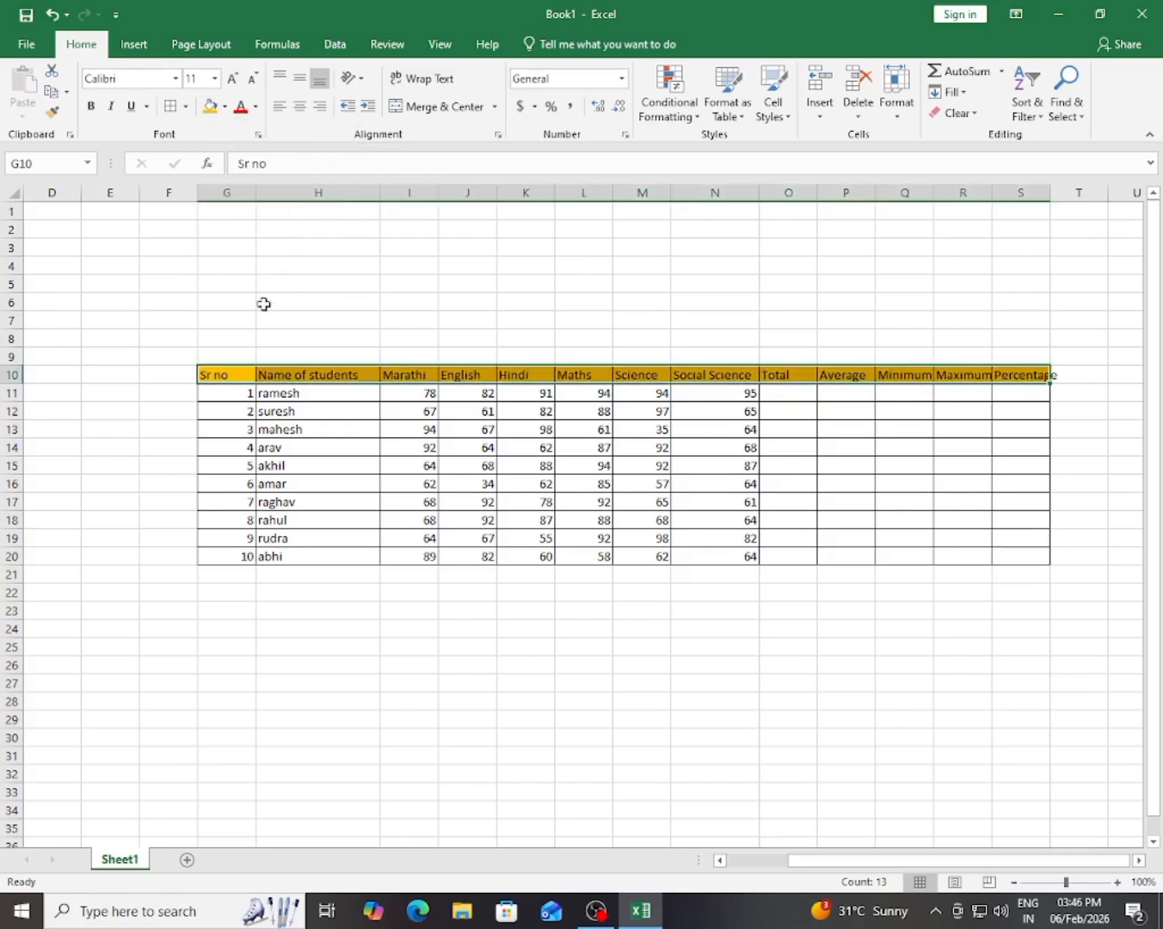
pyautogui.click(257, 107)
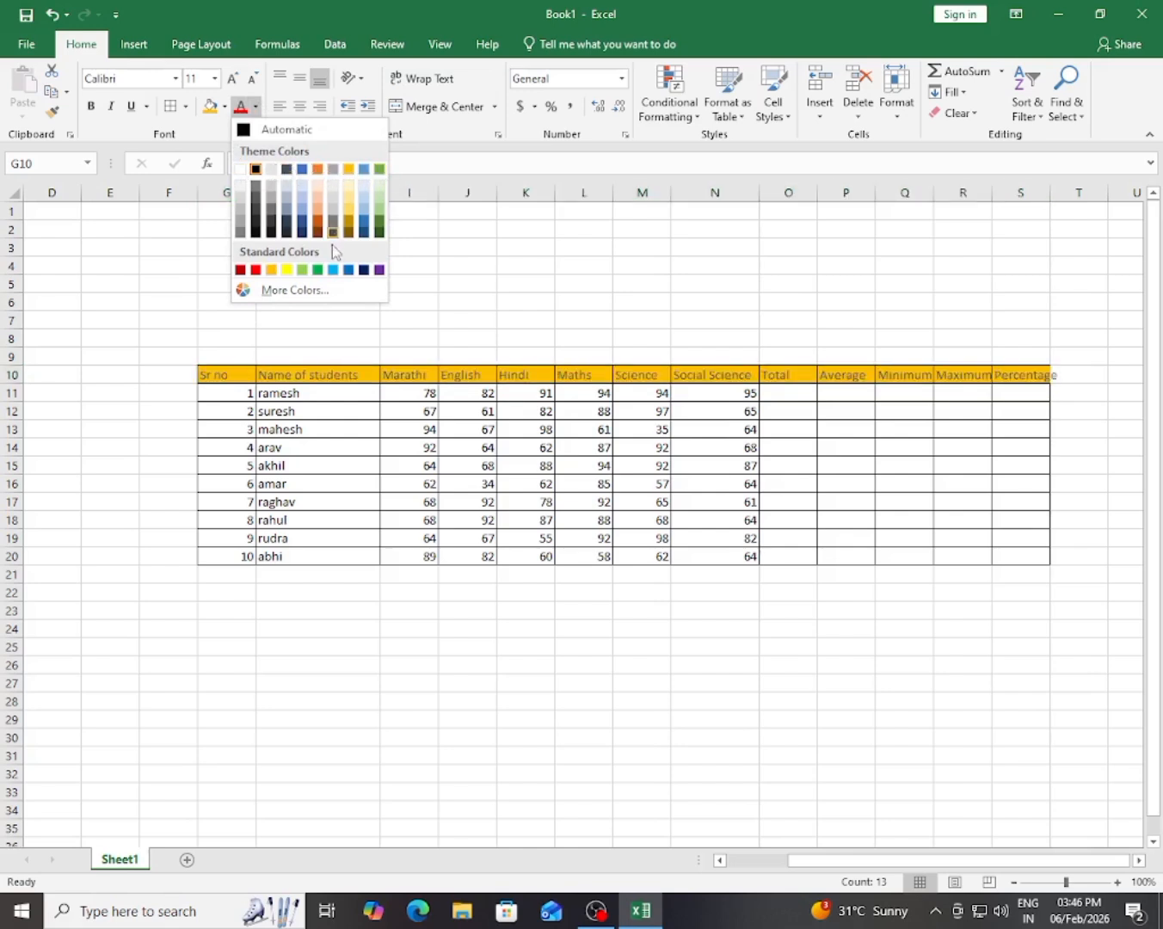
pyautogui.click(240, 270)
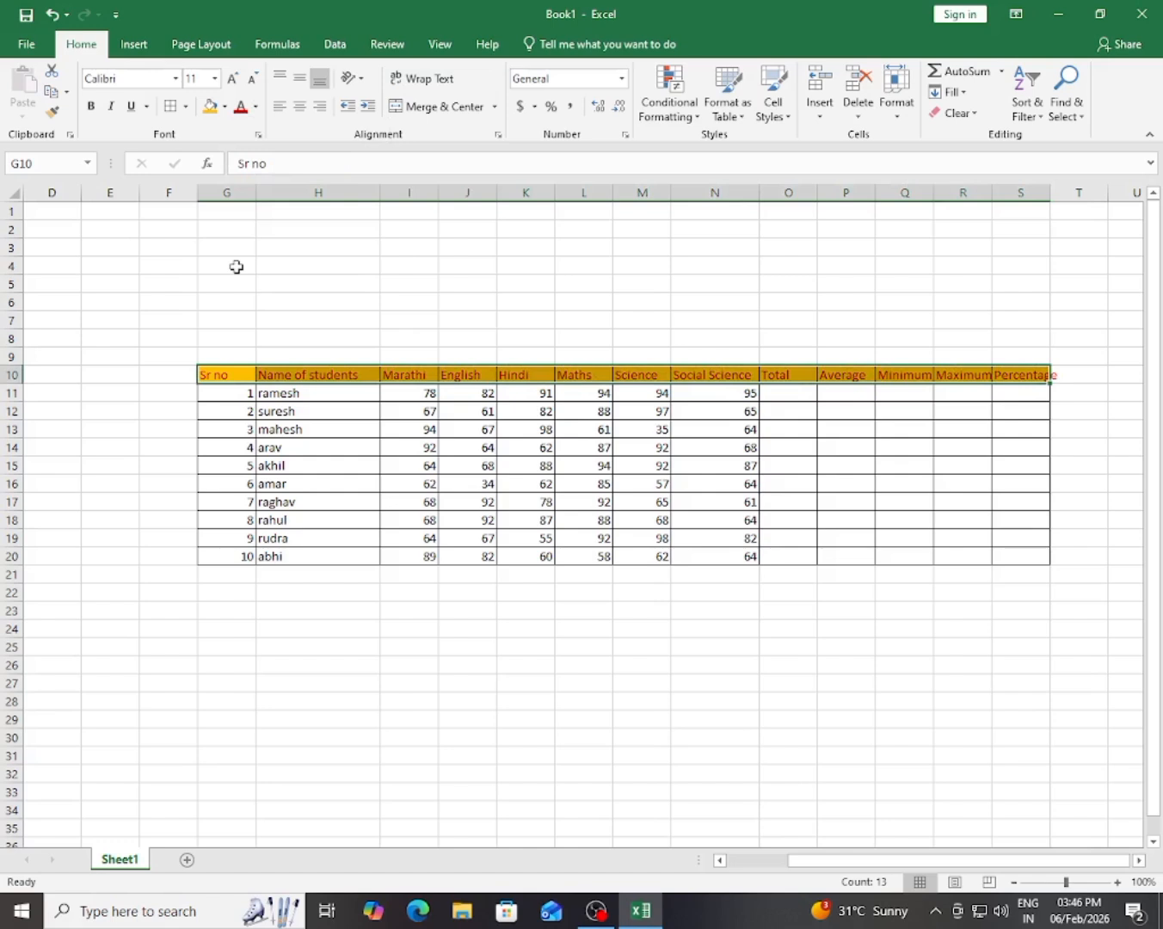
pyautogui.click(285, 412)
pyautogui.moveTo(229, 391); pyautogui.dragTo(234, 555)
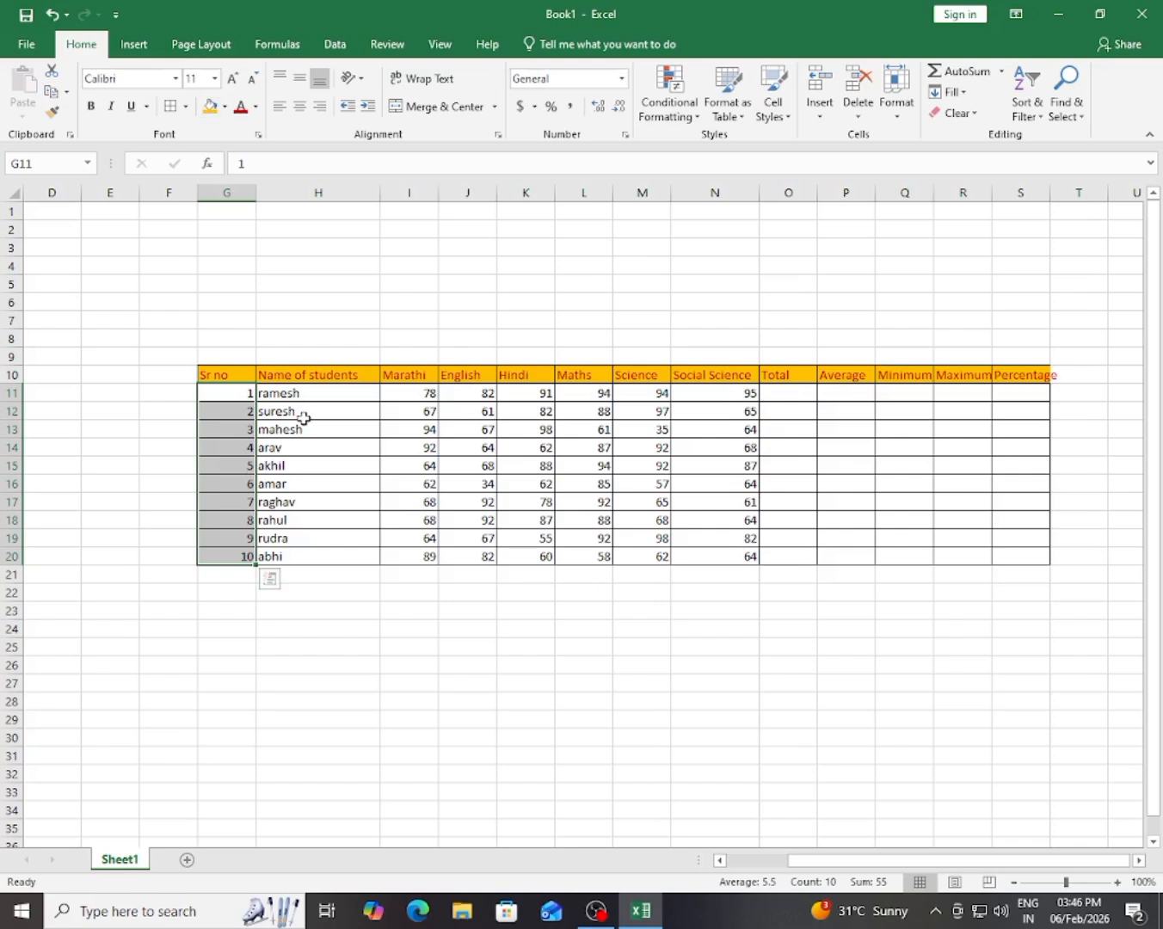
pyautogui.moveTo(303, 392); pyautogui.dragTo(339, 549)
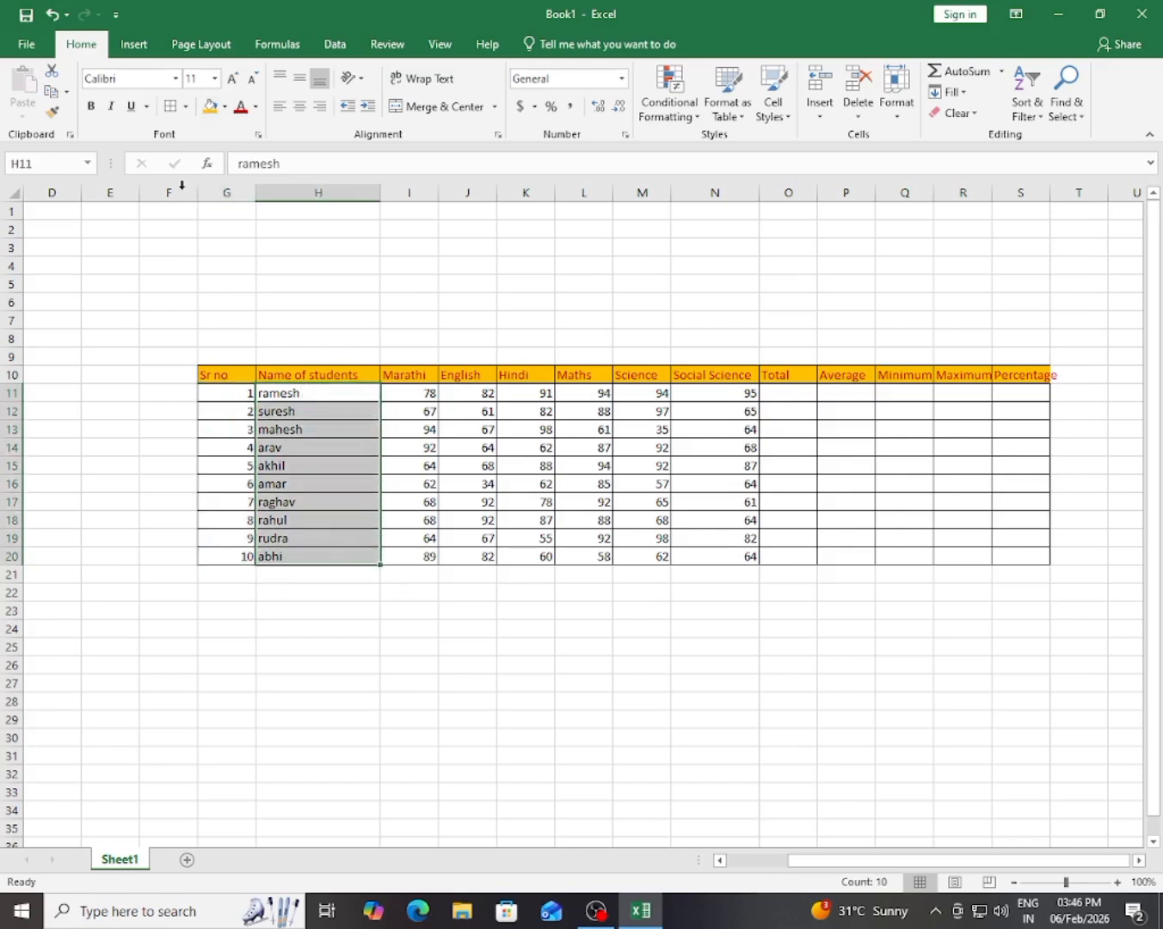
pyautogui.click(224, 105)
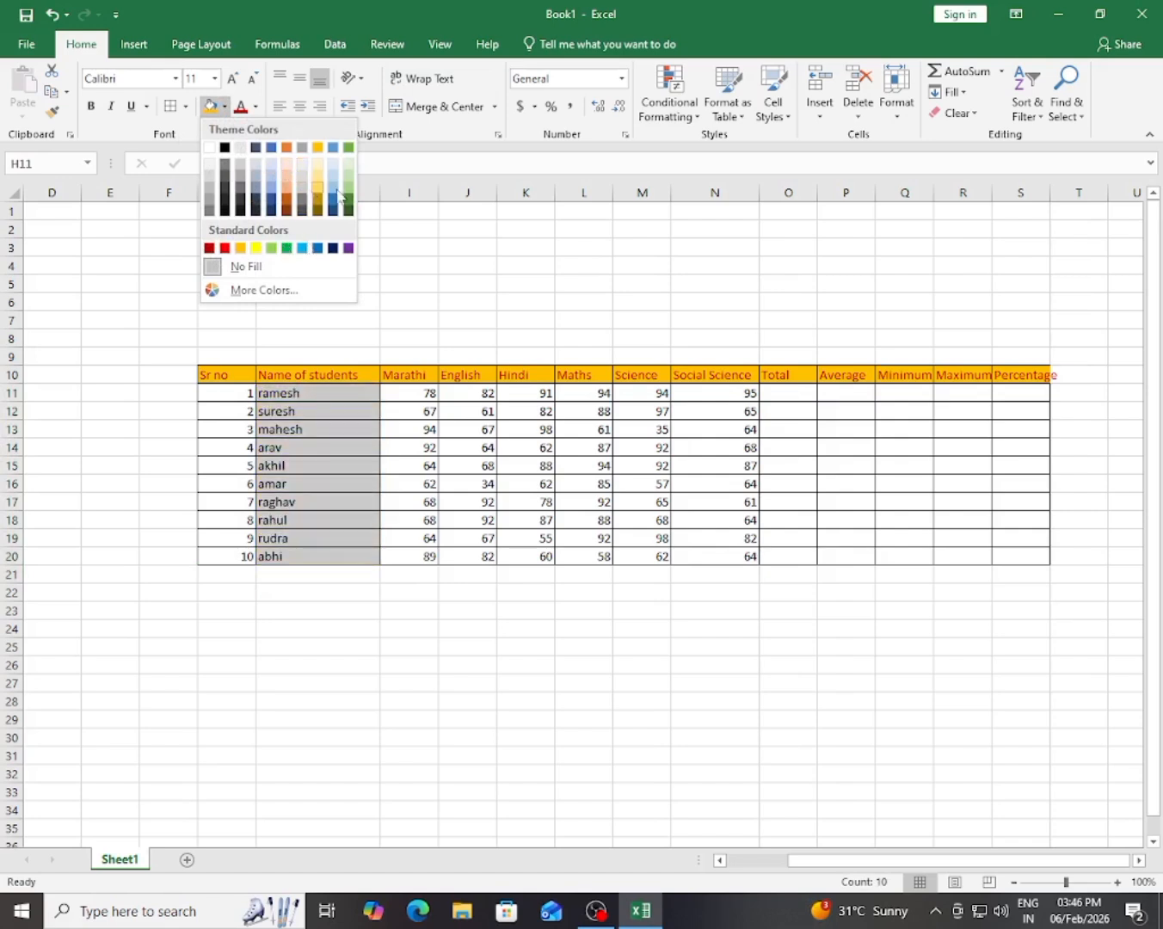
pyautogui.click(412, 217)
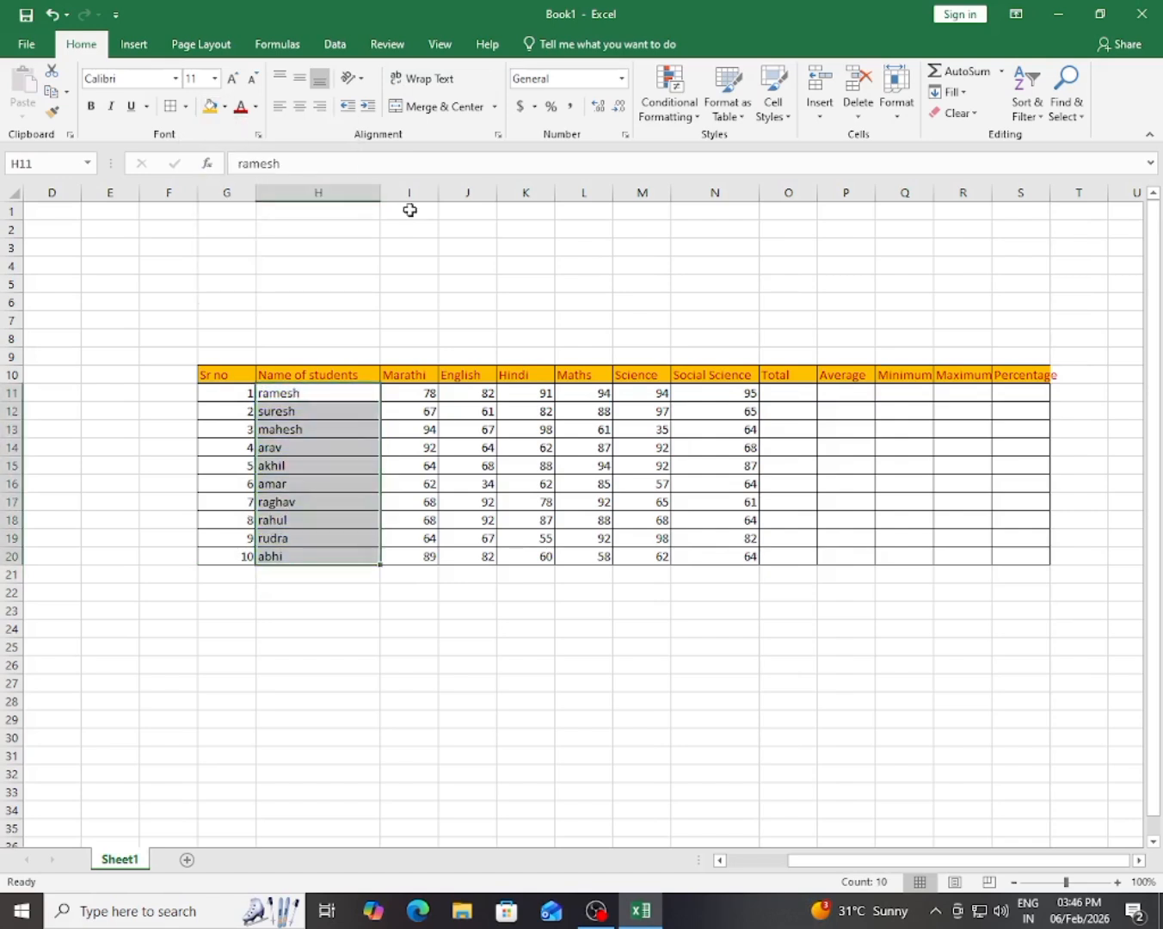
pyautogui.click(327, 446)
pyautogui.moveTo(245, 396); pyautogui.dragTo(310, 503)
# Step: Make the header row text in G10:S10 bold
pyautogui.moveTo(222, 374); pyautogui.dragTo(1011, 370)
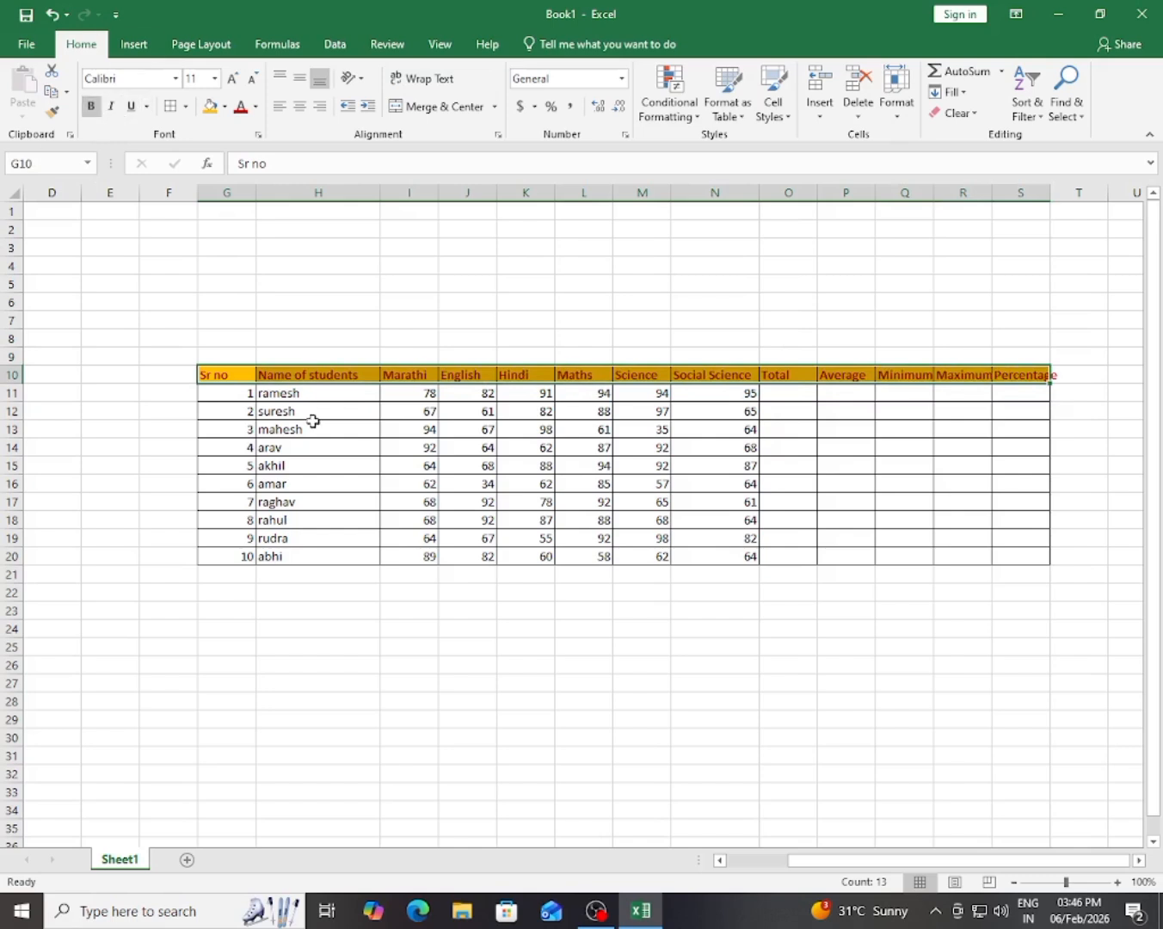
pyautogui.moveTo(222, 377); pyautogui.dragTo(960, 378)
pyautogui.click(607, 481)
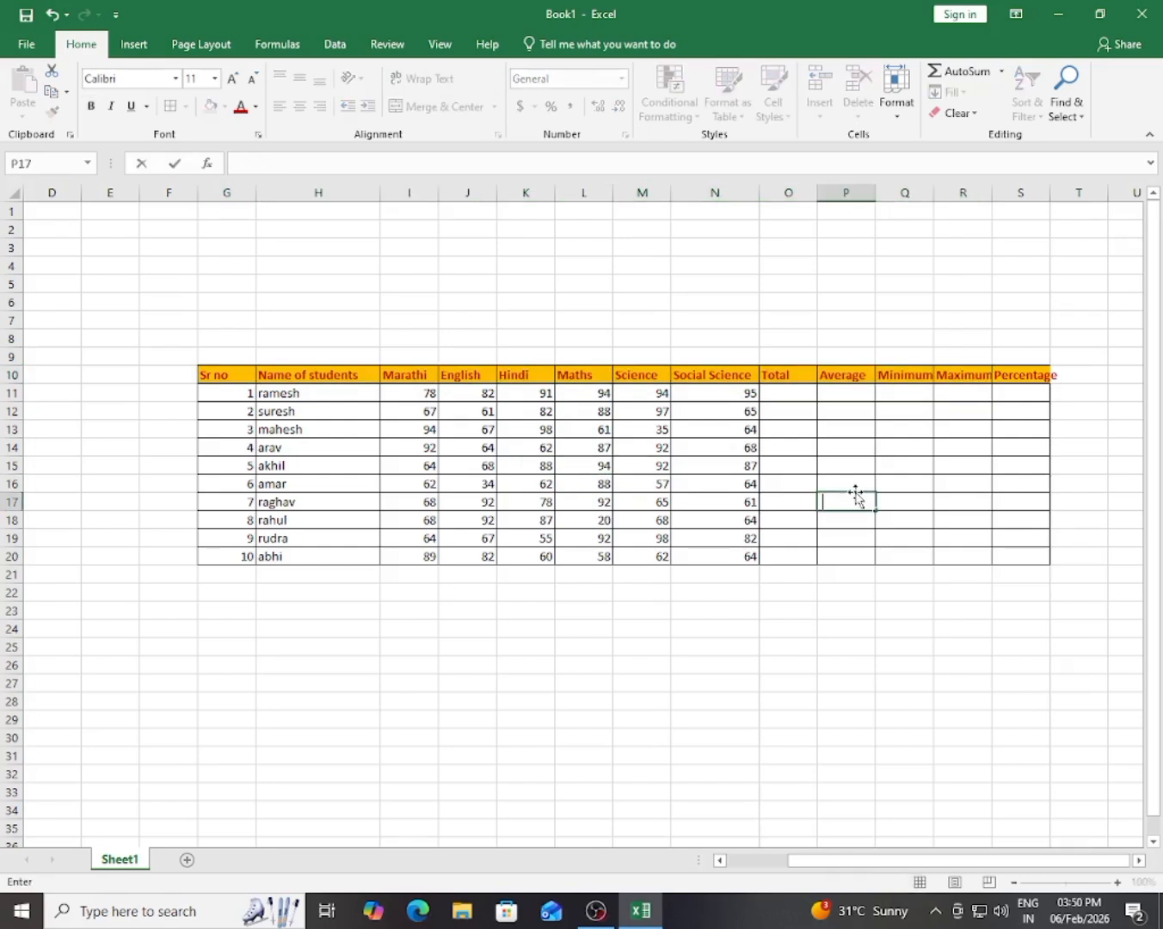
pyautogui.click(807, 521)
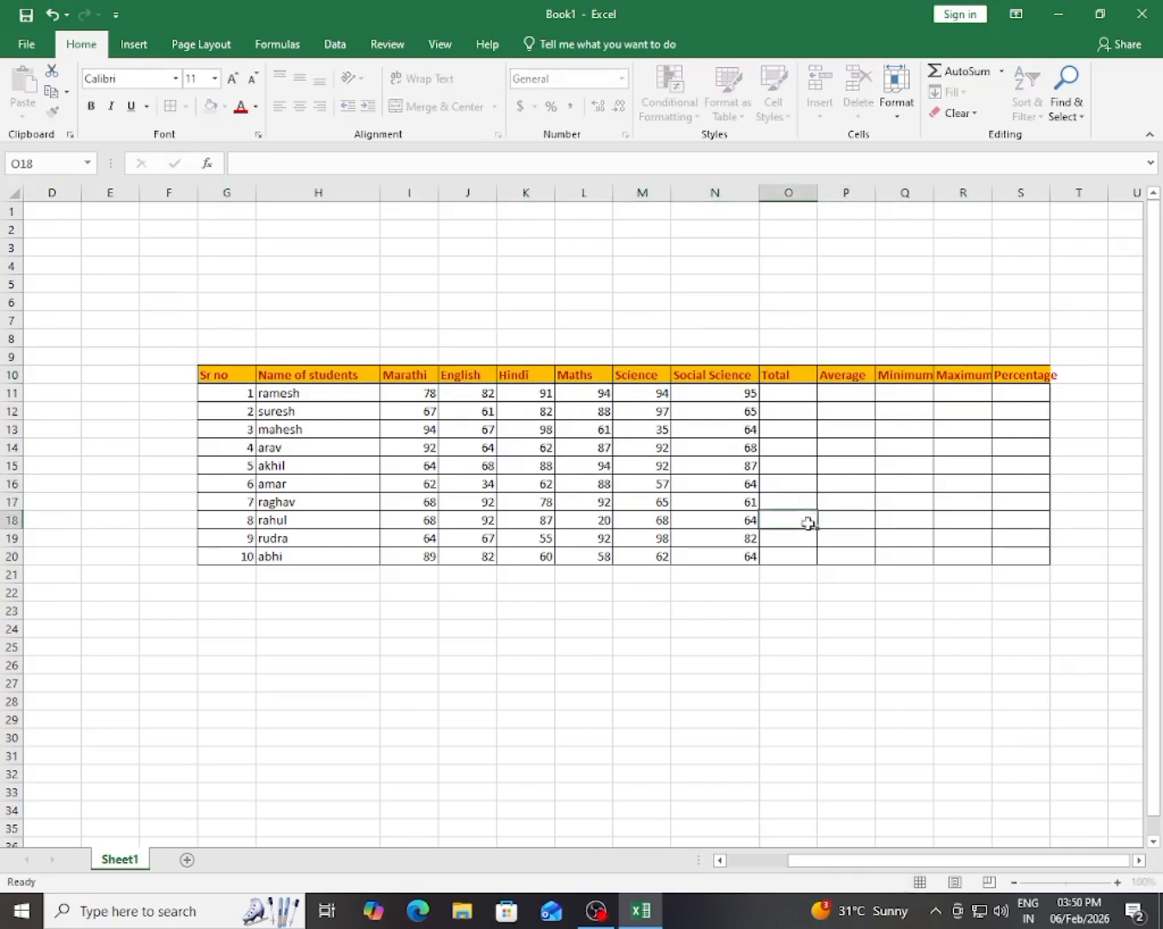
pyautogui.click(799, 391)
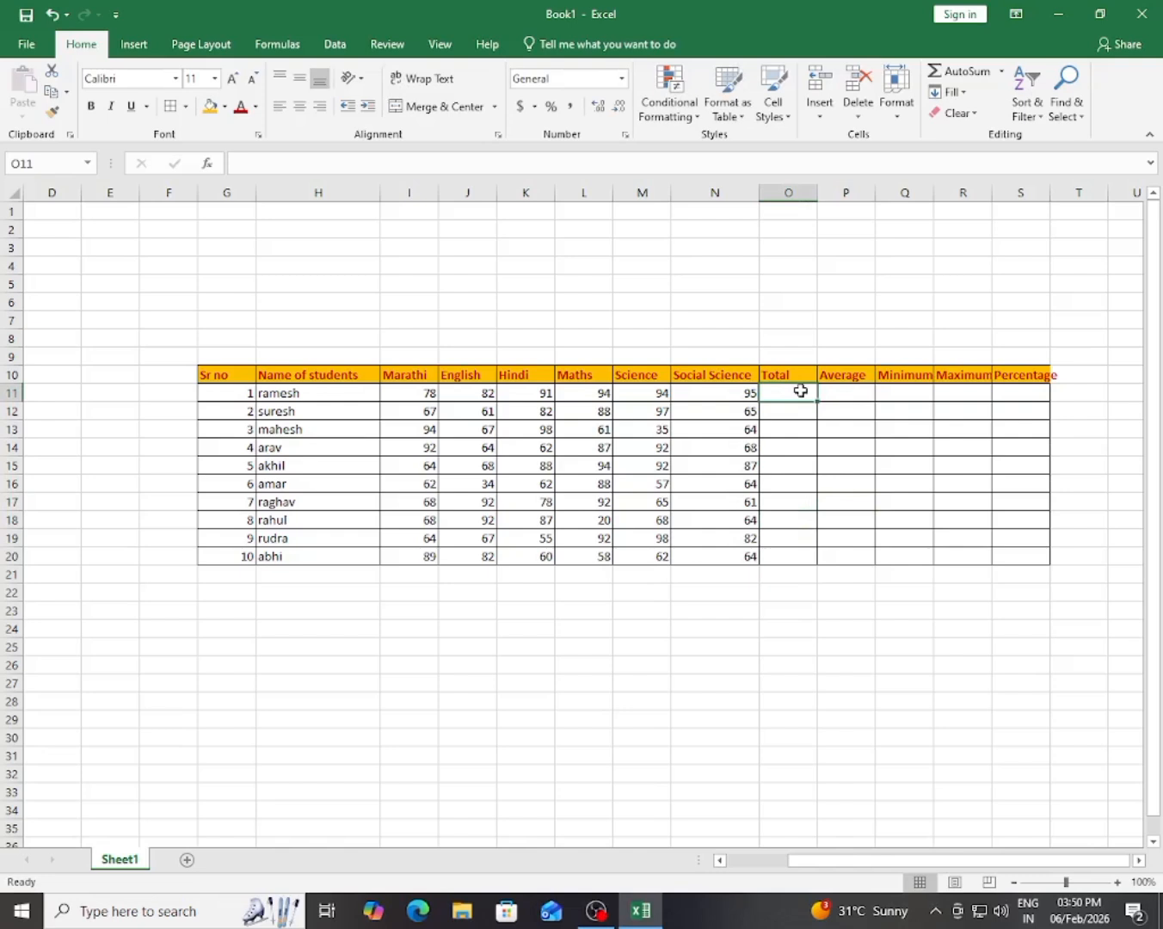
pyautogui.click(316, 393)
pyautogui.moveTo(392, 392); pyautogui.dragTo(779, 390)
# Step: Insert an AutoSum Sum formula in the first student's Total cell, O11
pyautogui.click(780, 391)
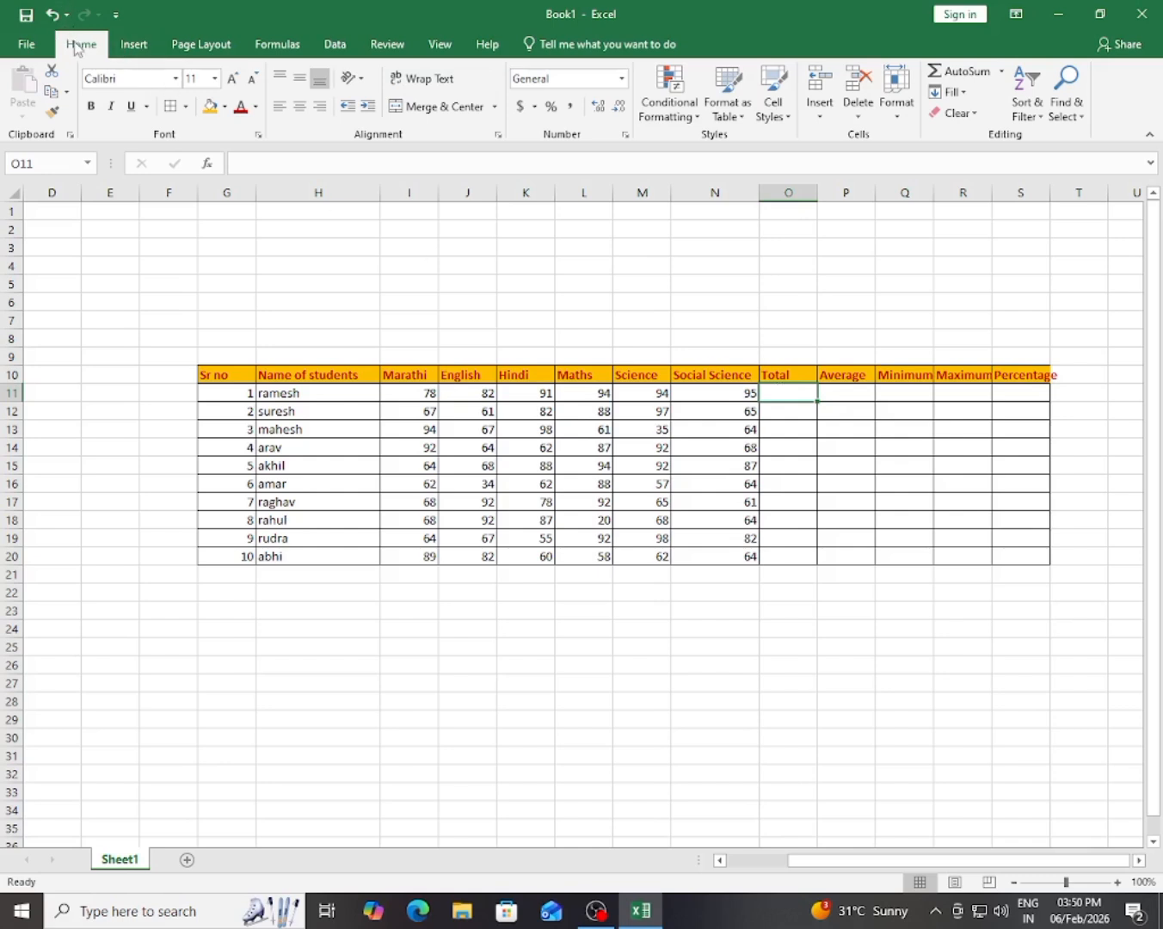
pyautogui.click(1003, 72)
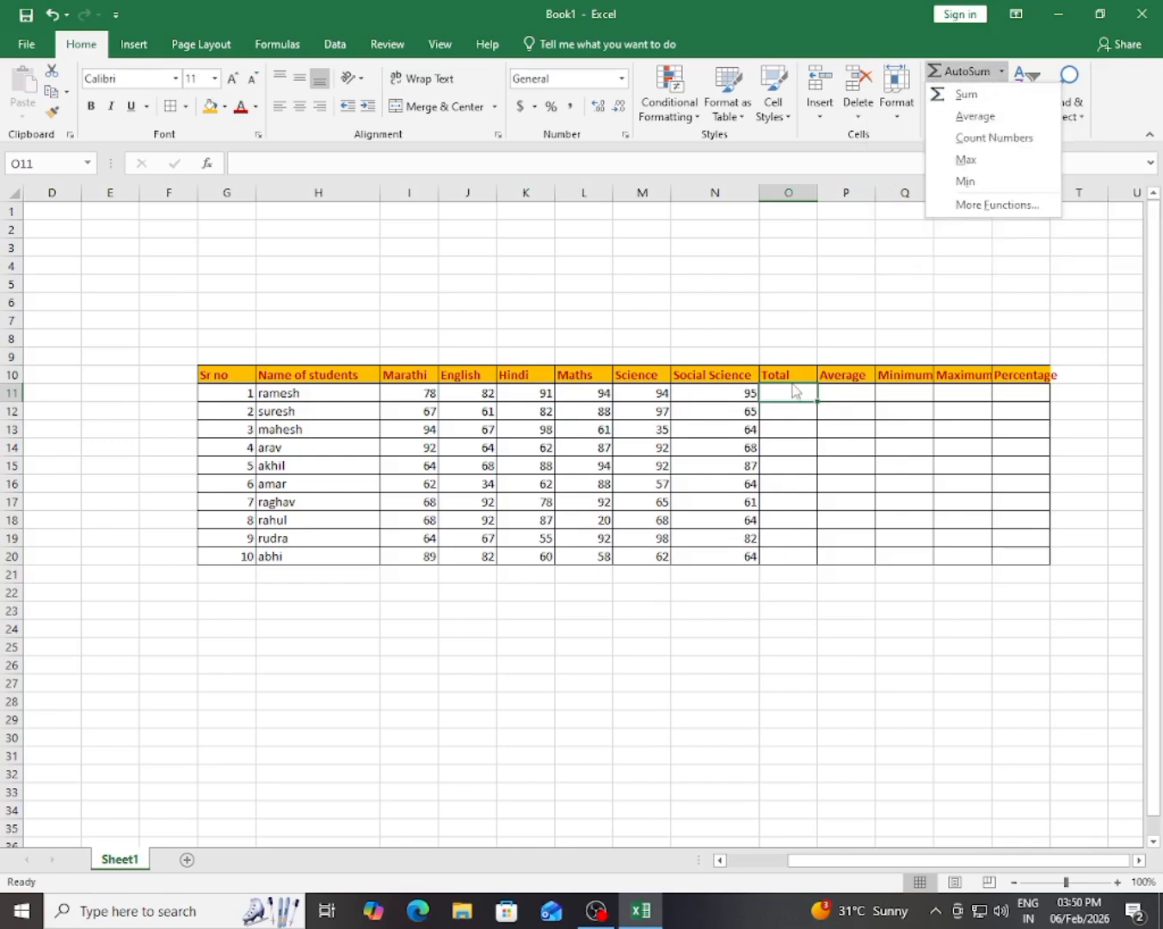
pyautogui.click(793, 392)
pyautogui.click(266, 47)
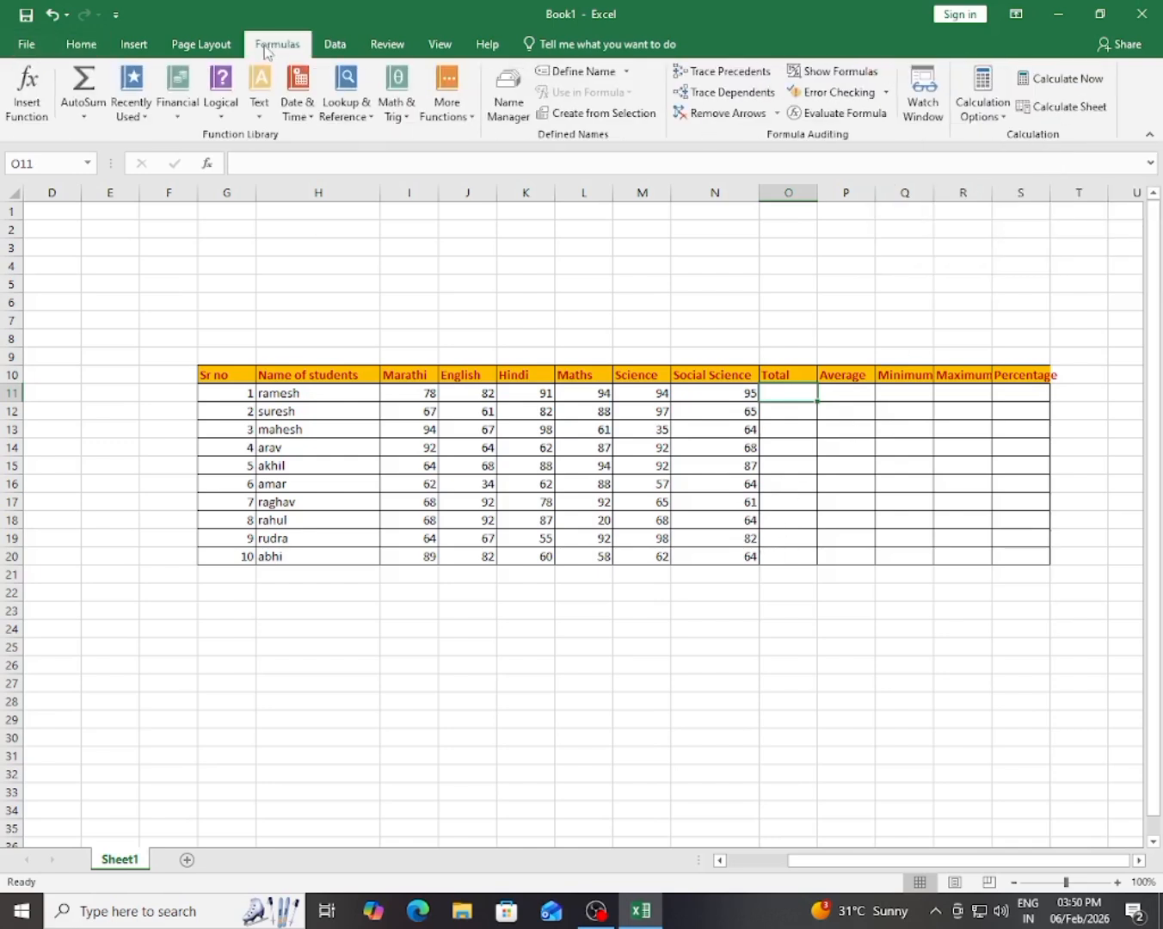
pyautogui.click(85, 117)
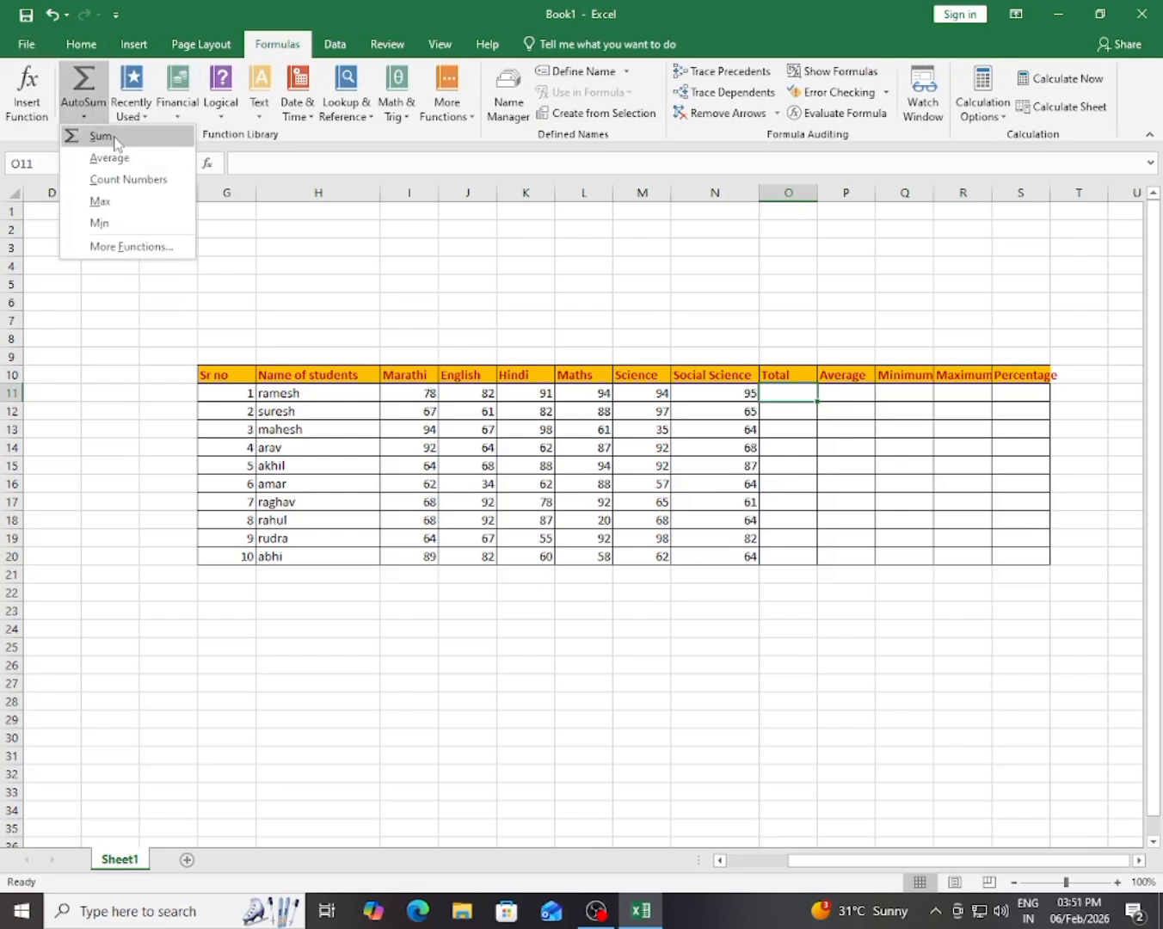
pyautogui.click(80, 45)
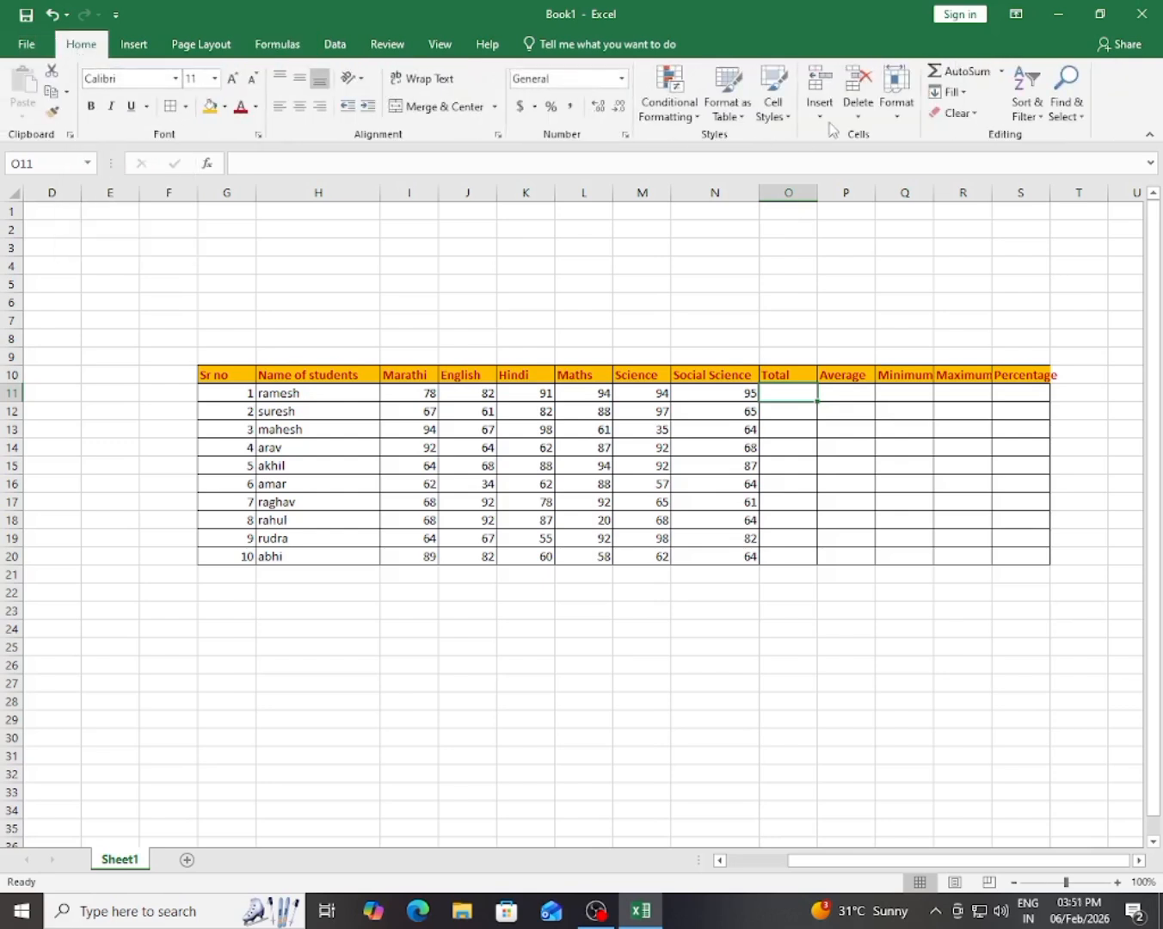
pyautogui.click(1003, 73)
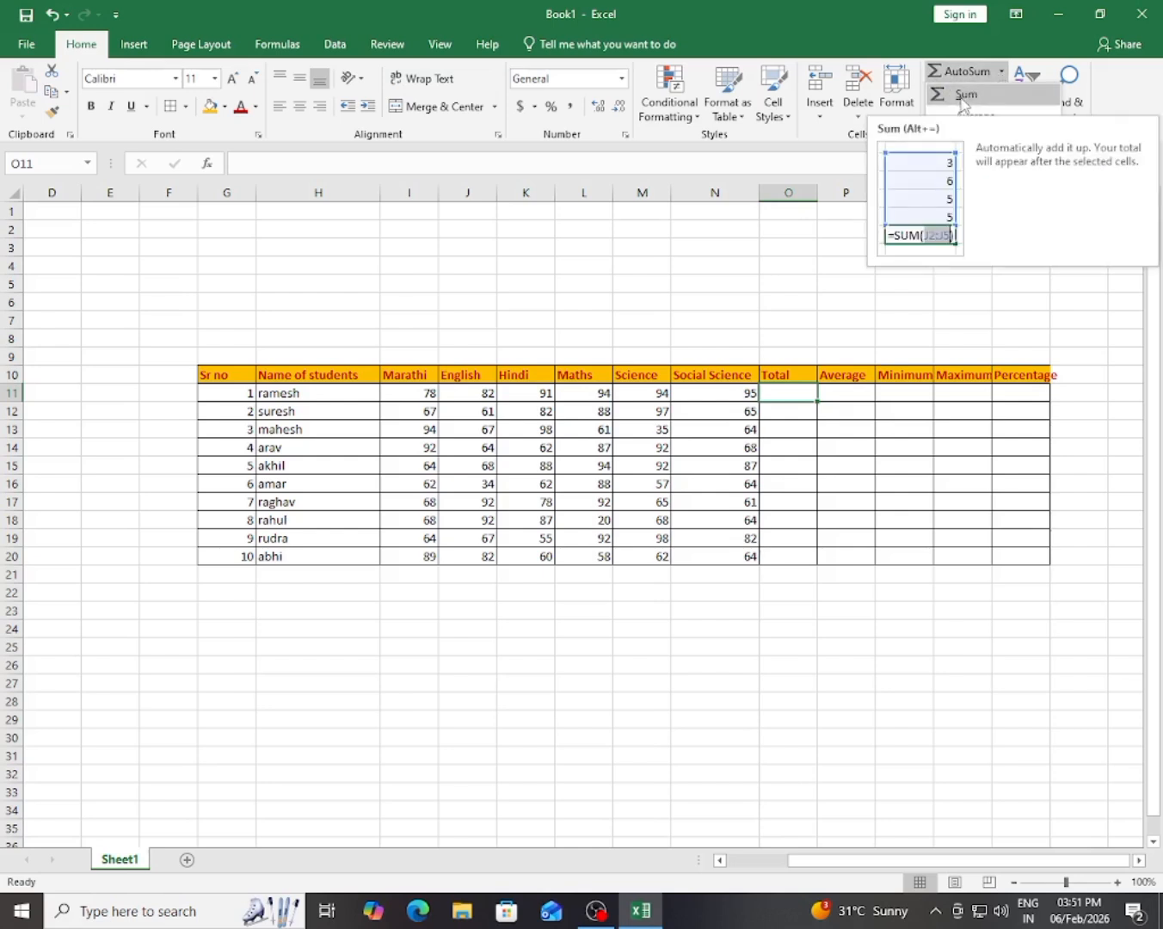
pyautogui.click(961, 97)
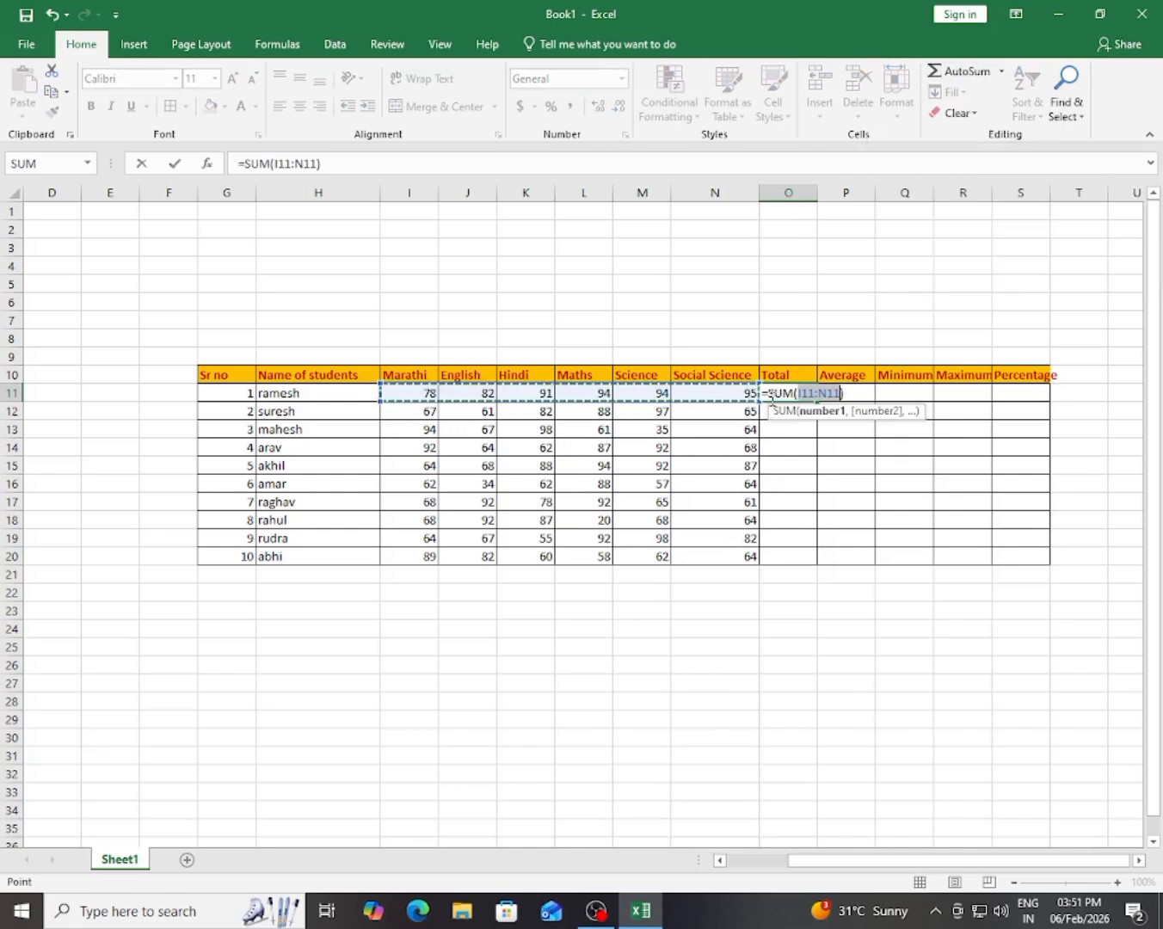
# Step: Reselect the first student's six subject marks, I11:N11, as the sum range and commit the formula =SUM(I11:N11)
pyautogui.click(396, 394)
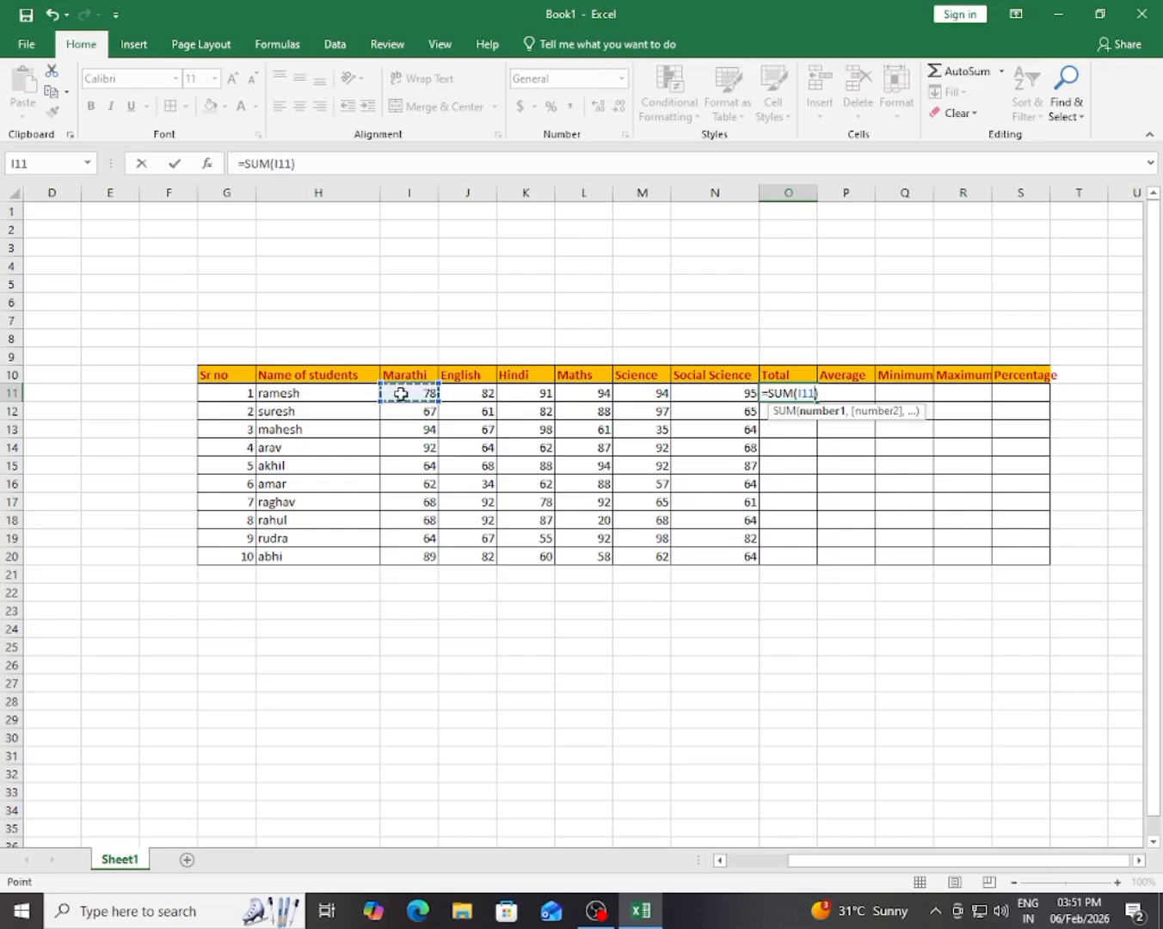
pyautogui.moveTo(401, 393); pyautogui.dragTo(670, 395)
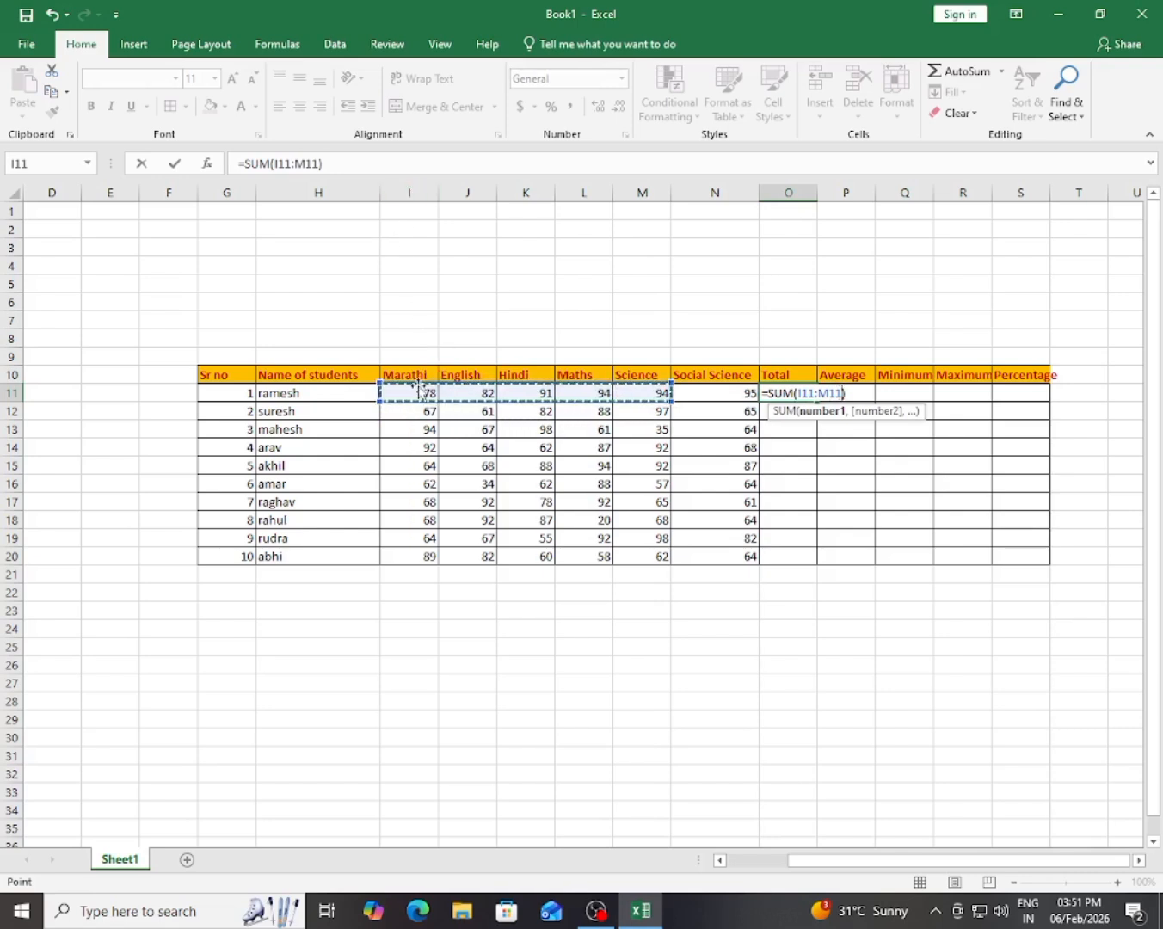
pyautogui.press('BackSpace')
pyautogui.press('BackSpace')
pyautogui.press('BackSpace')
pyautogui.press('BackSpace')
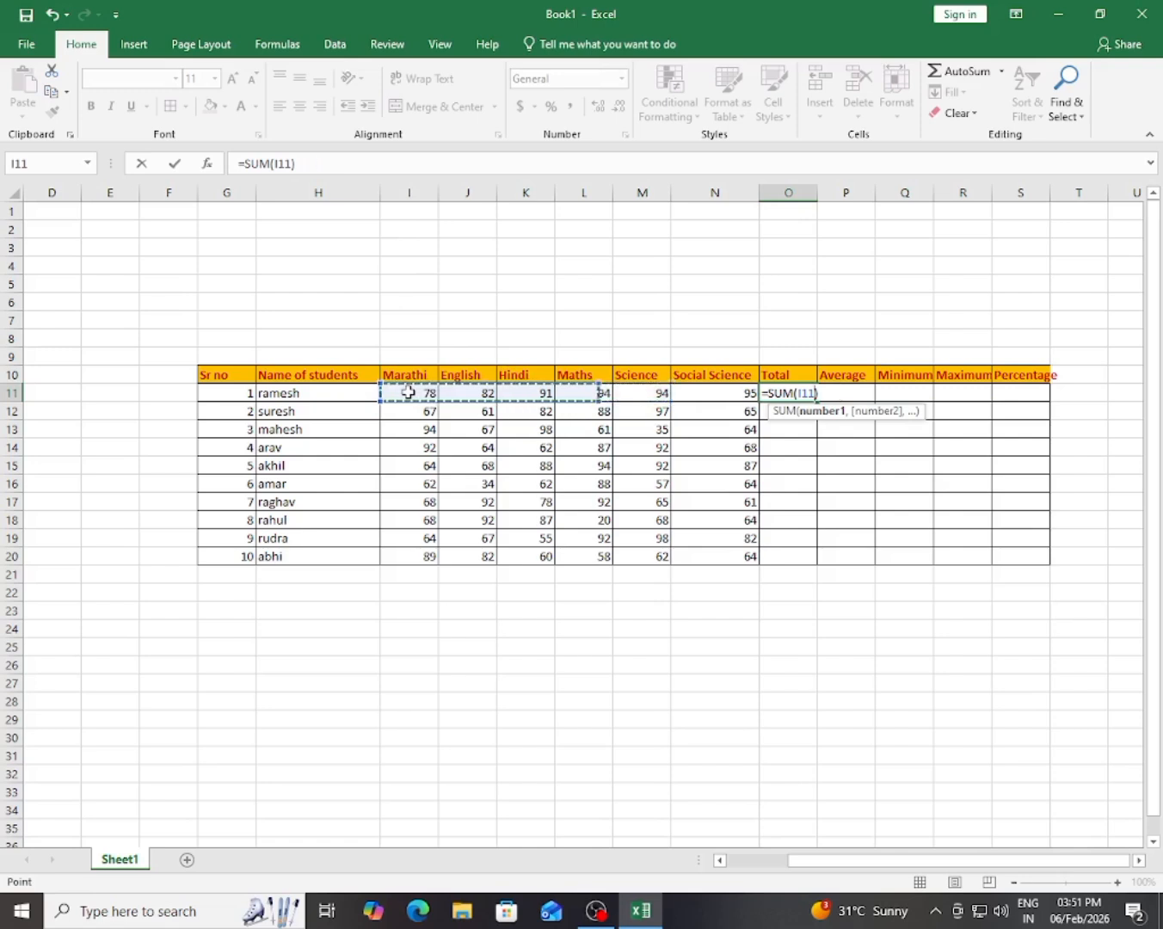
pyautogui.moveTo(461, 400); pyautogui.dragTo(756, 394)
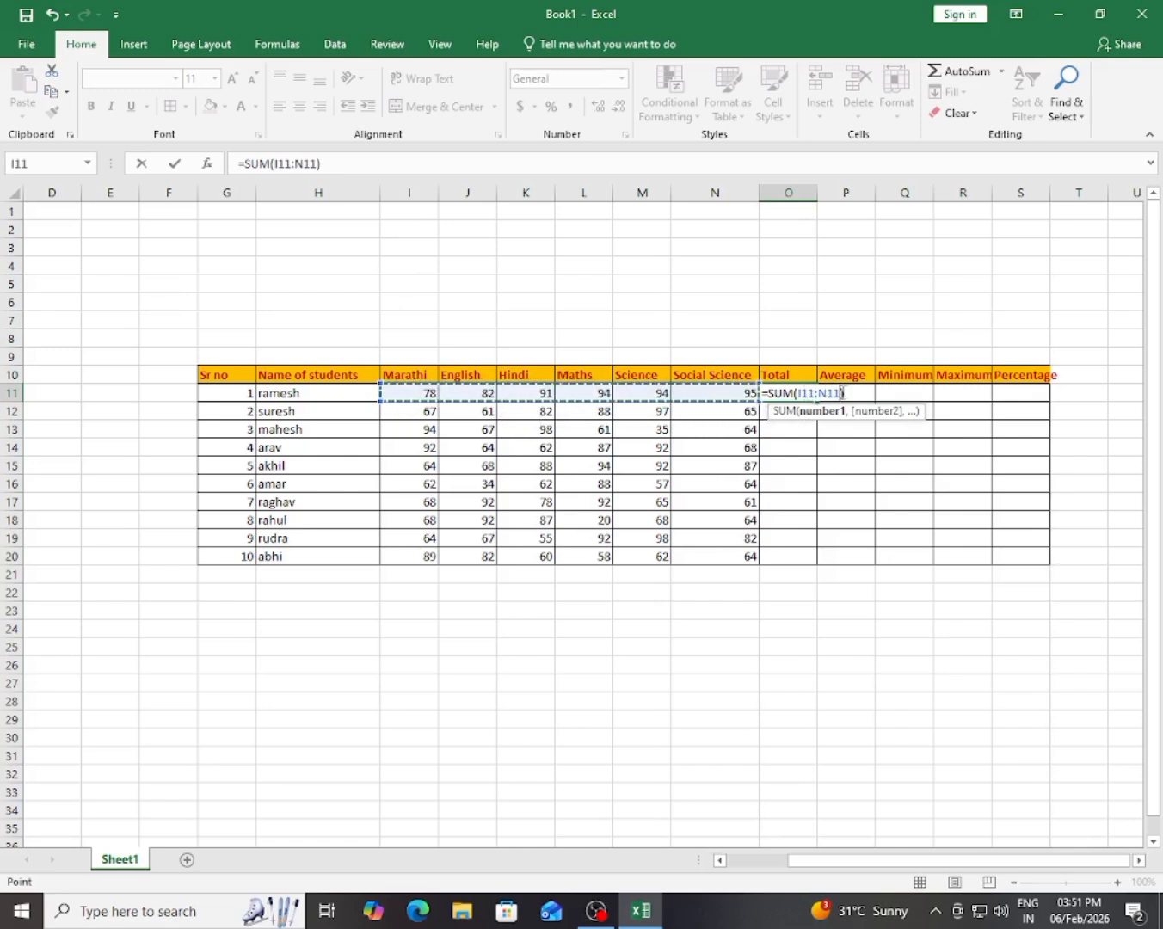
pyautogui.press('Return')
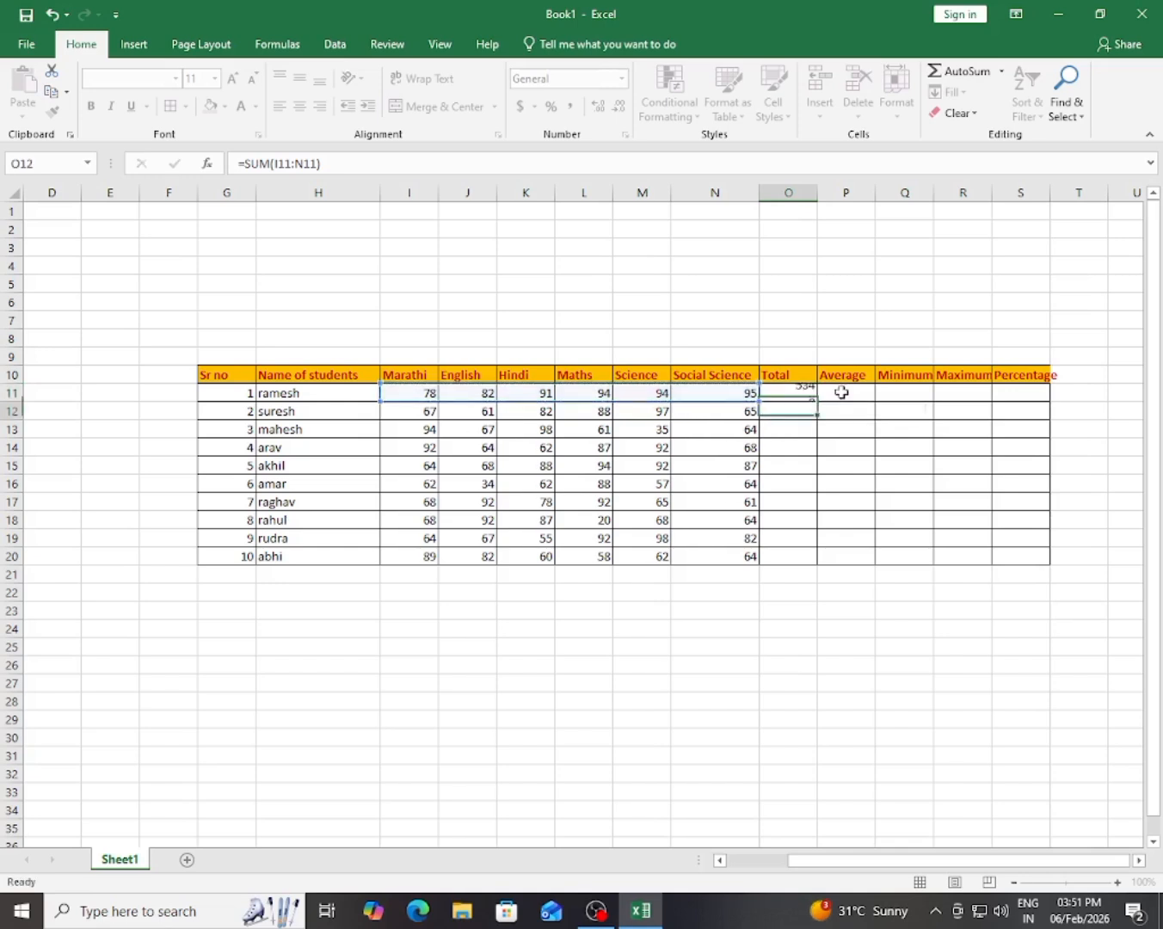
pyautogui.click(804, 395)
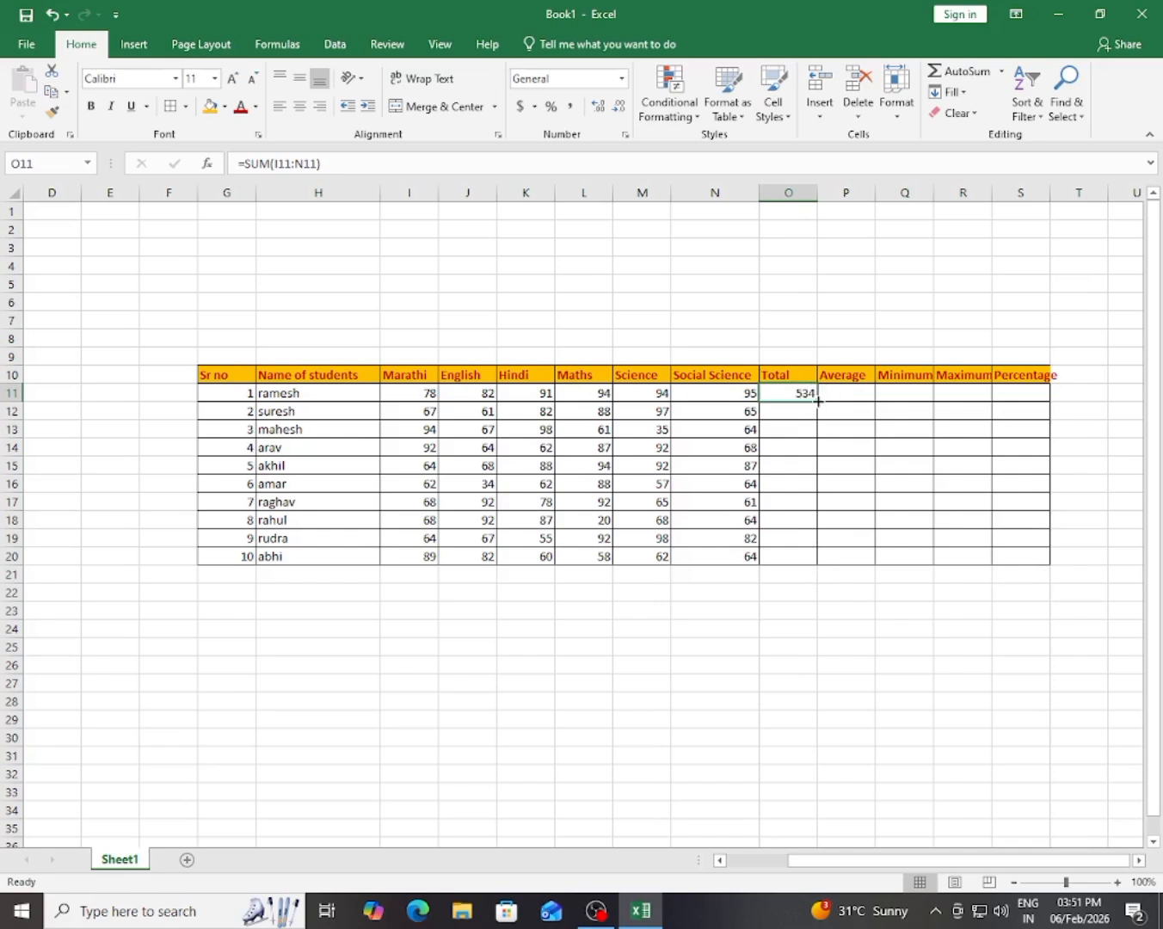
pyautogui.click(547, 322)
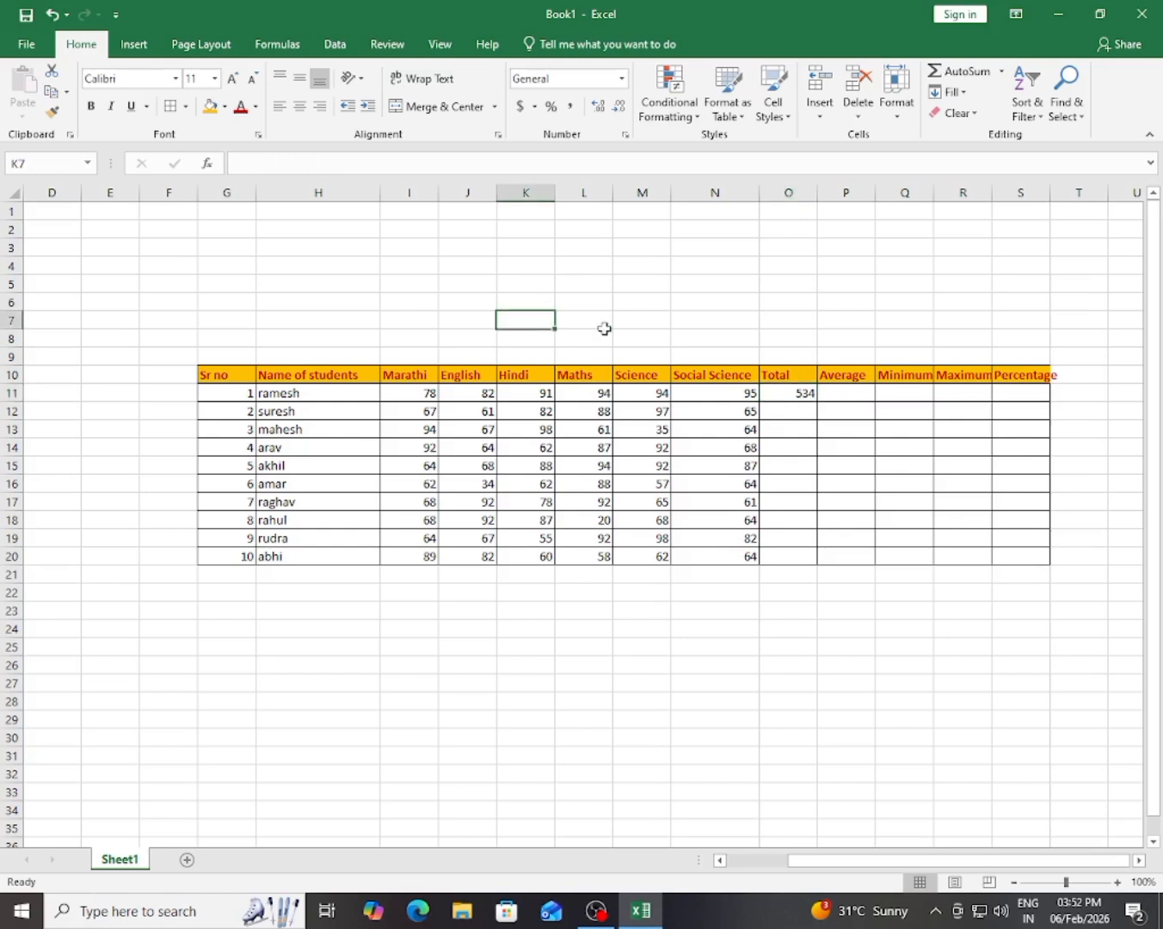
pyautogui.click(685, 320)
pyautogui.click(583, 336)
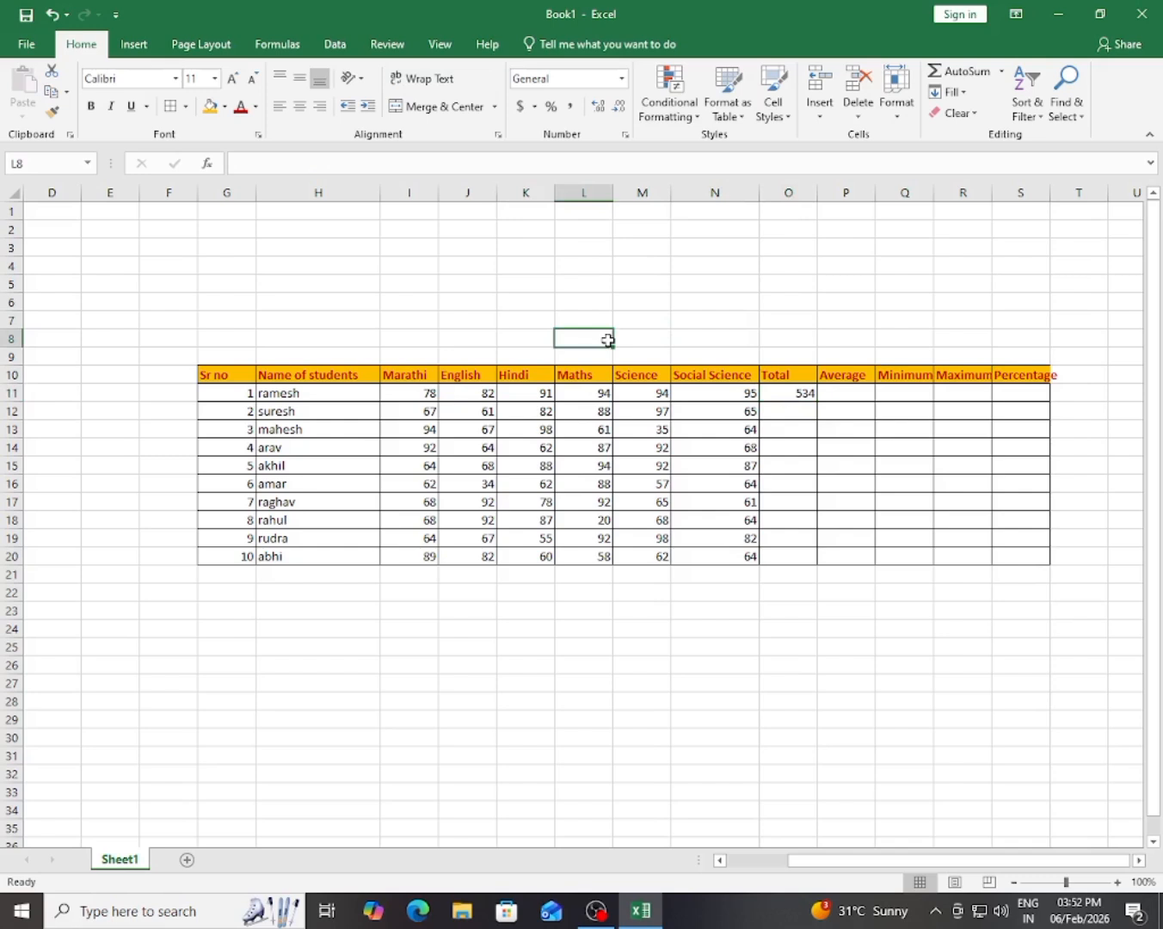
pyautogui.click(641, 395)
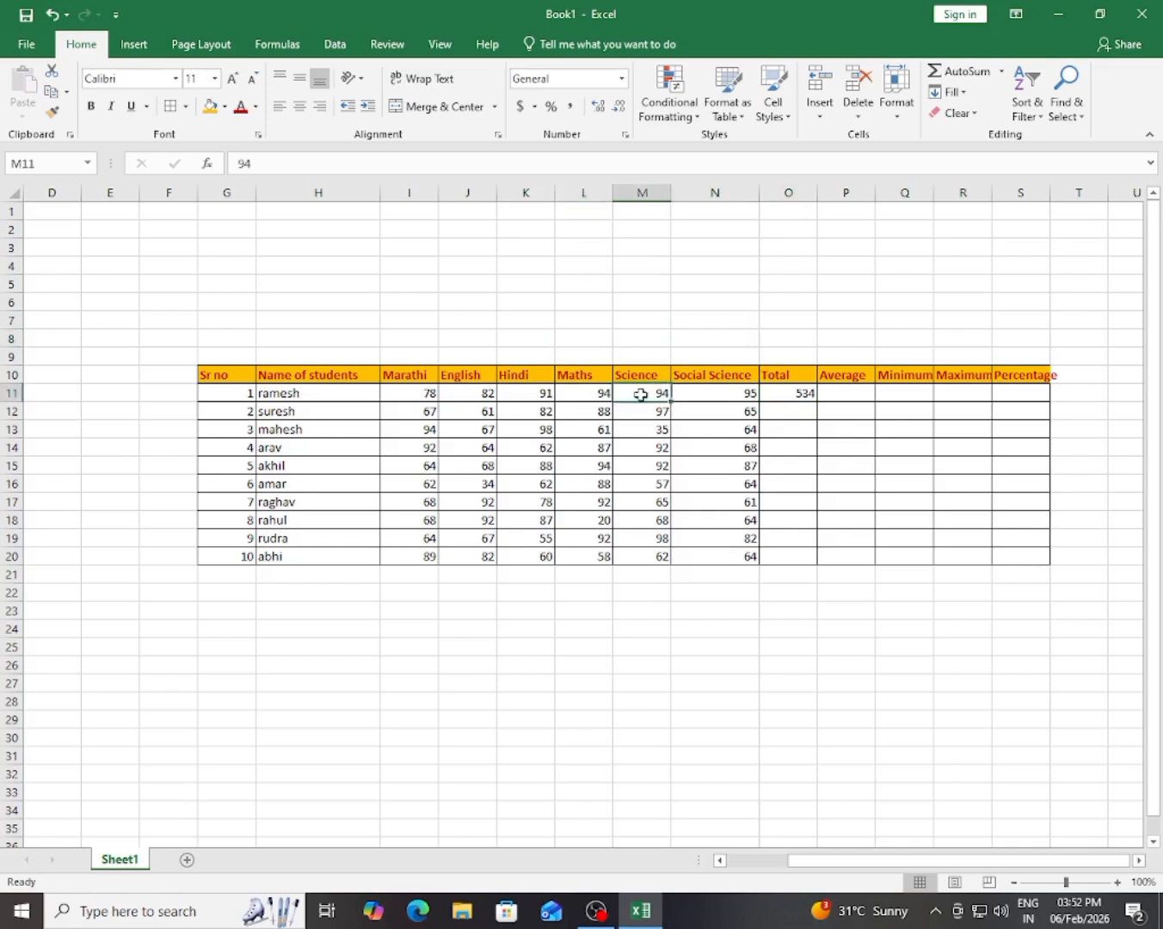
pyautogui.click(304, 393)
pyautogui.click(800, 393)
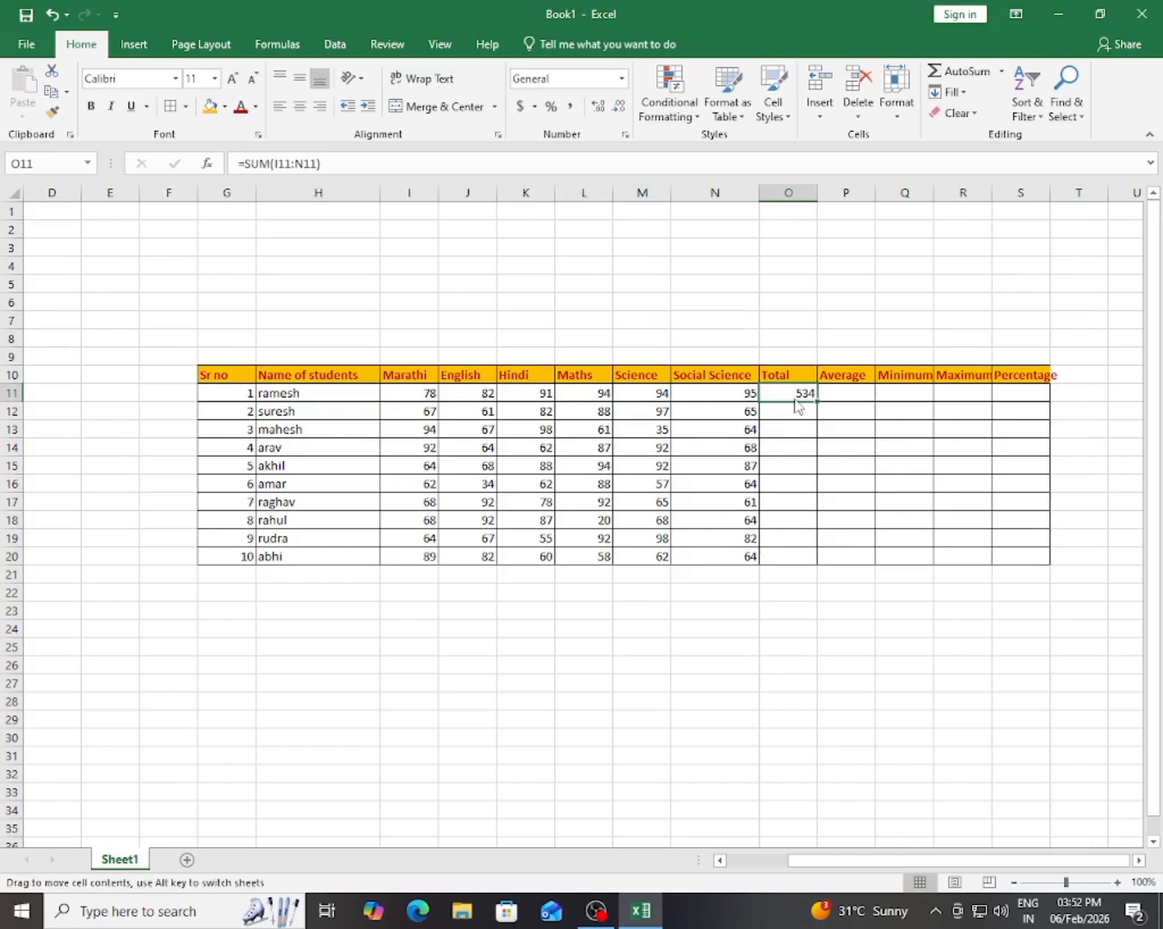
# Step: Fill the Total formula from O11 down to O20 and check the copied formulas in the column
pyautogui.moveTo(795, 405); pyautogui.dragTo(800, 322)
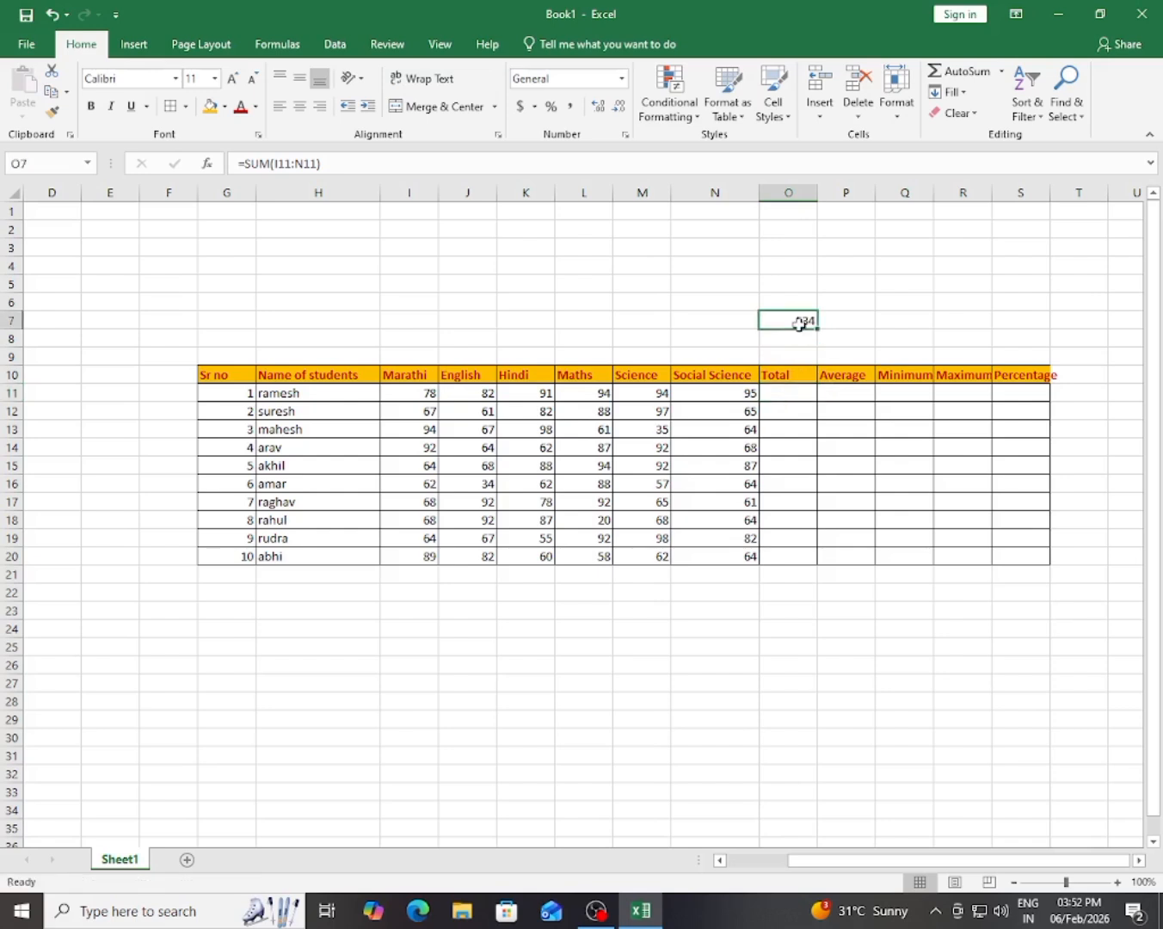
pyautogui.hotkey('ctrl', 'z')
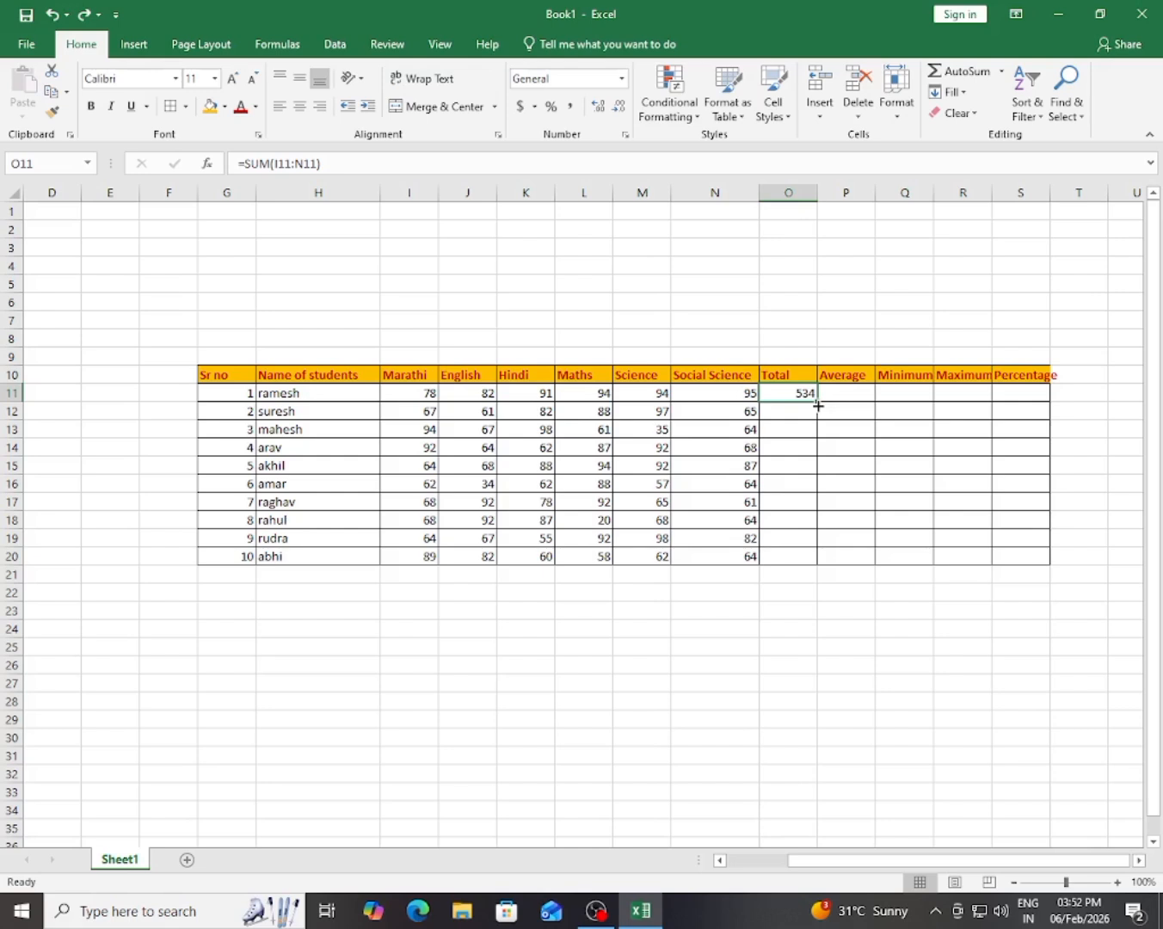
pyautogui.moveTo(816, 406); pyautogui.dragTo(814, 549)
pyautogui.click(805, 464)
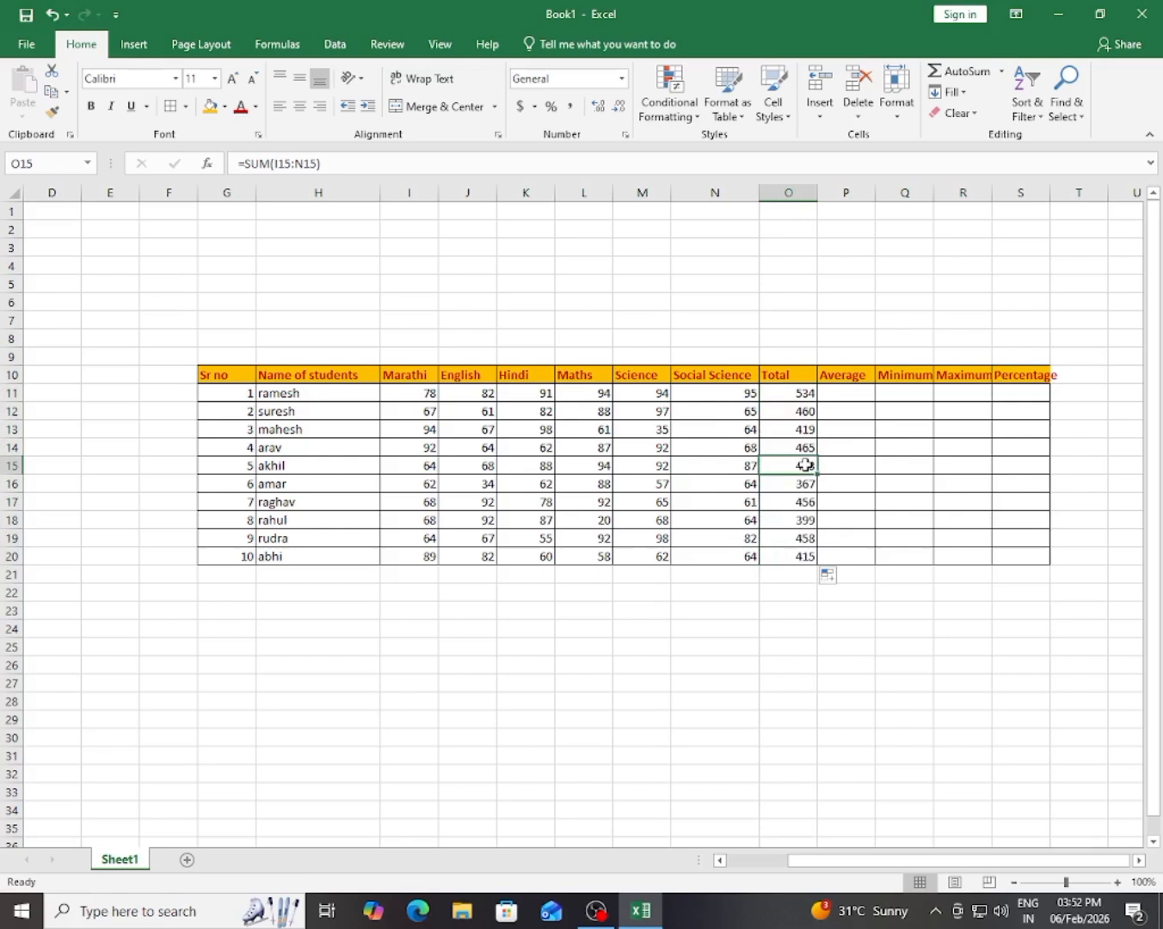
pyautogui.click(795, 412)
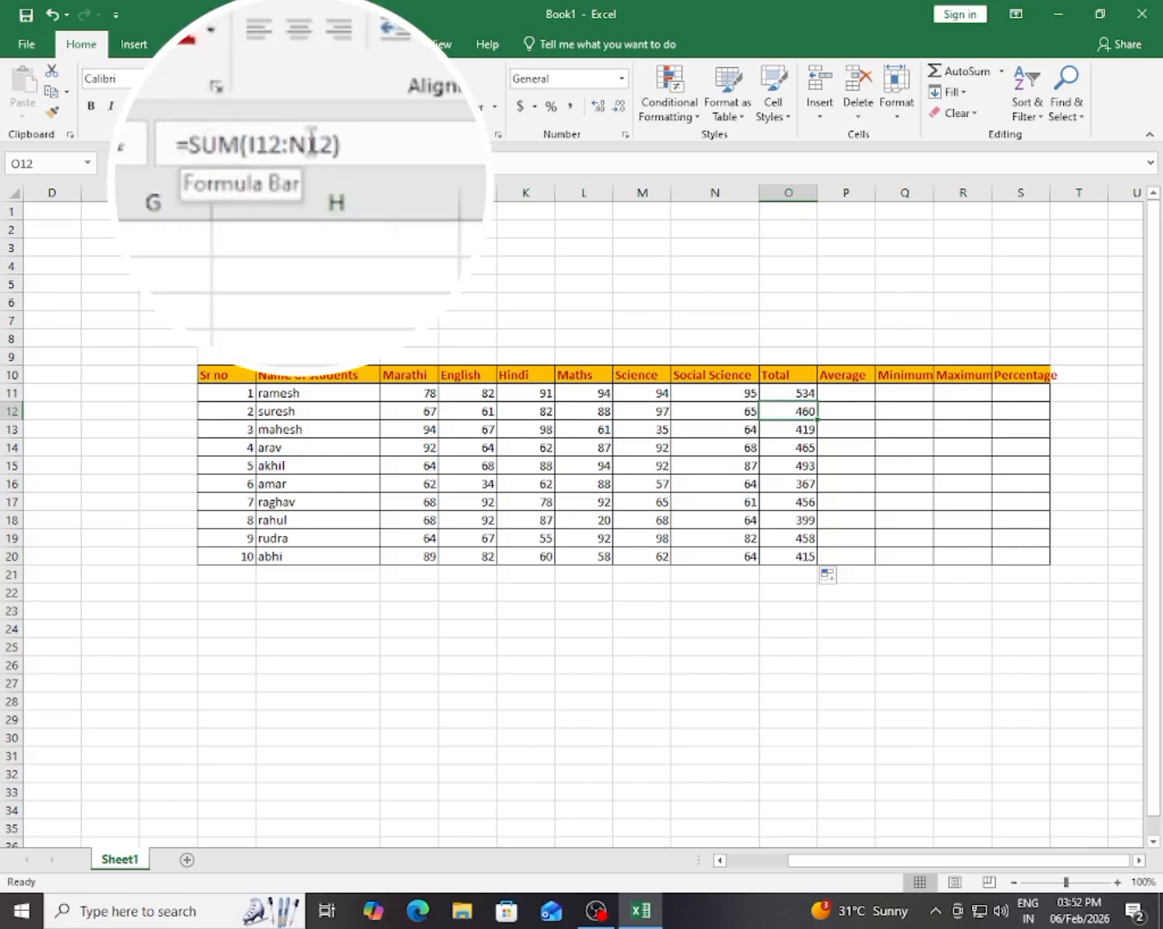
pyautogui.click(798, 393)
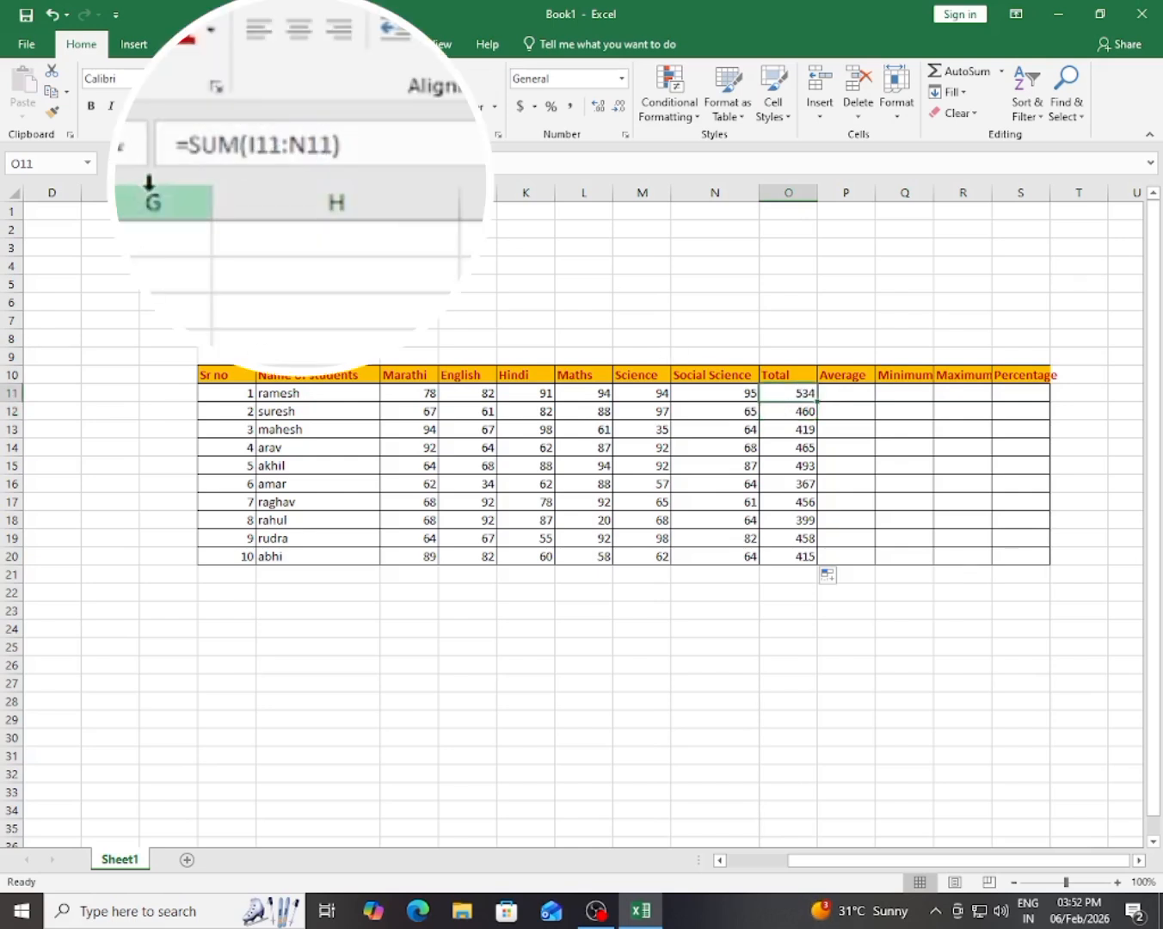
pyautogui.click(799, 429)
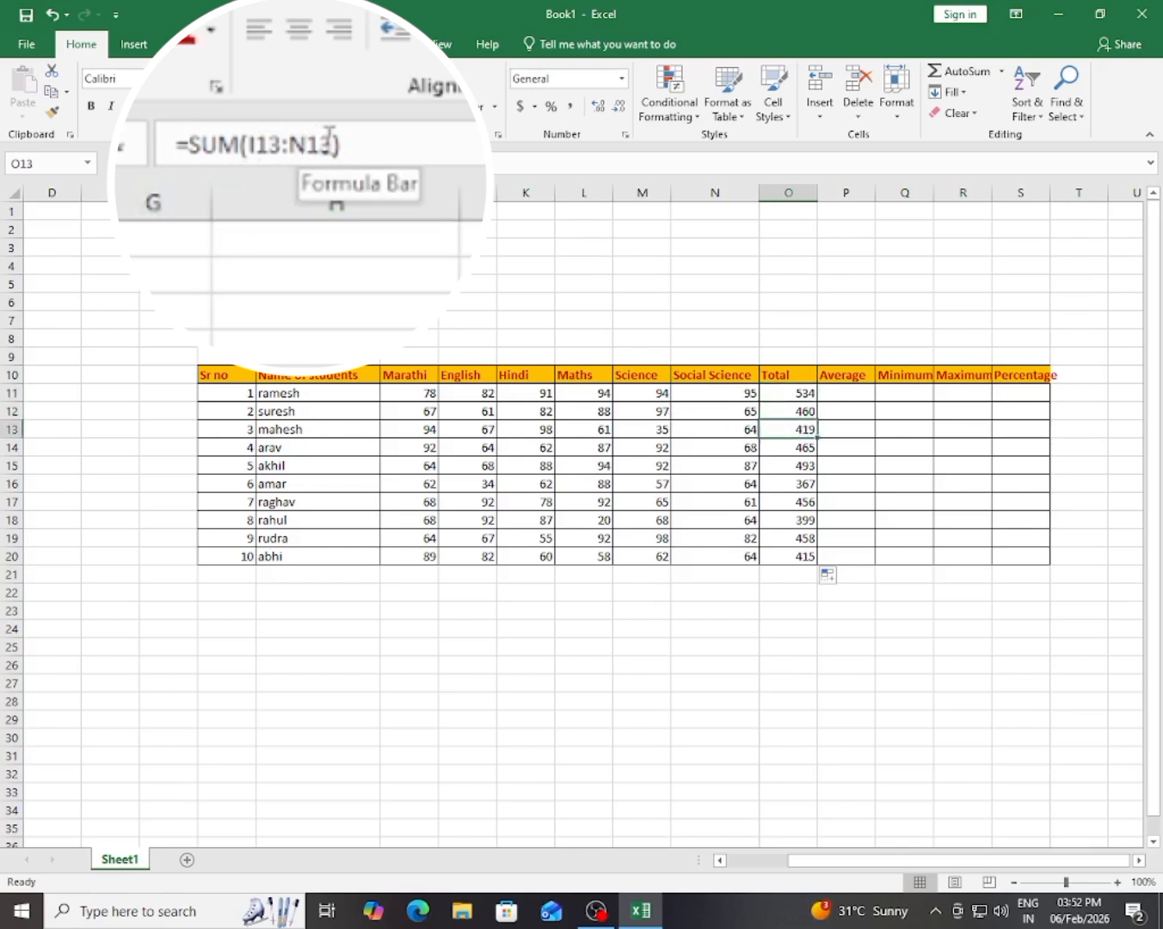
pyautogui.click(806, 469)
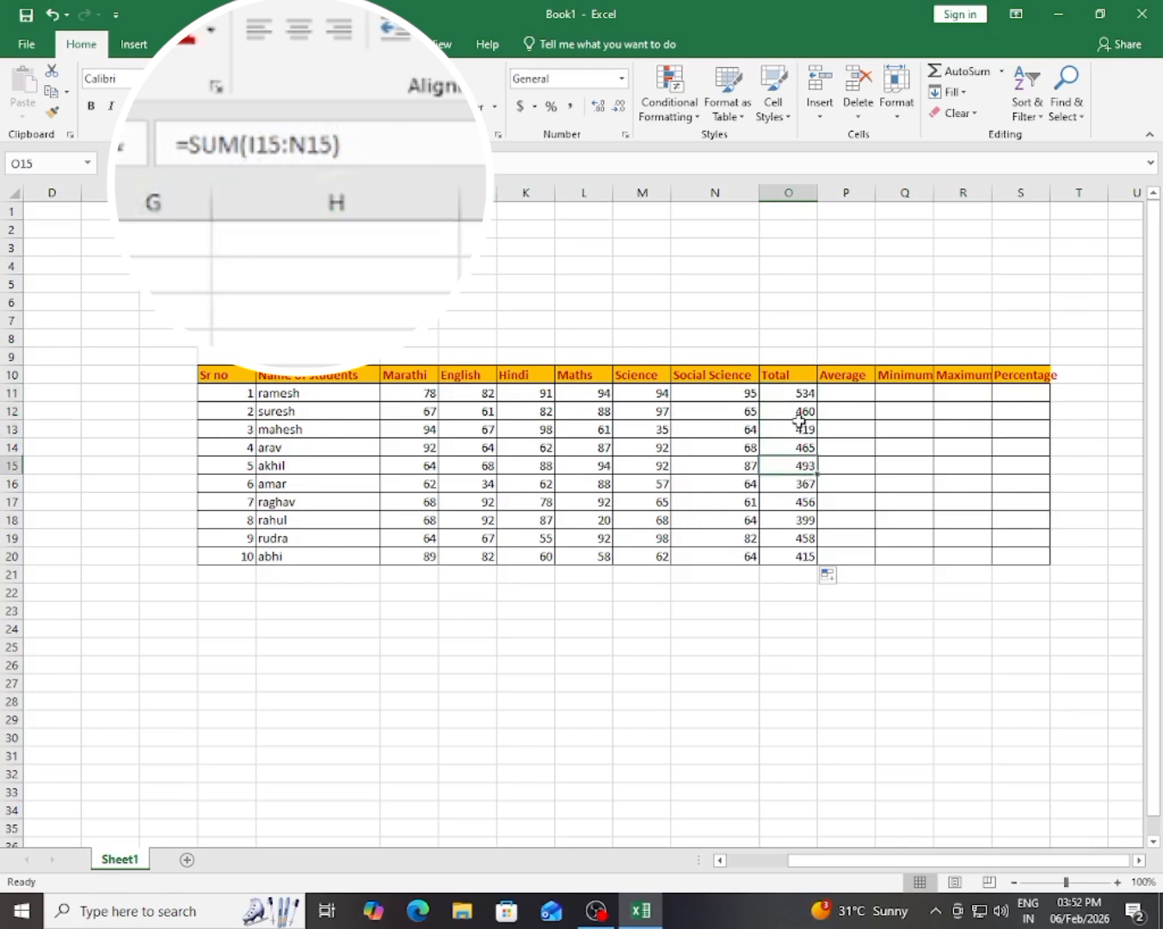
pyautogui.click(802, 432)
# Step: Insert an AutoSum Average formula in the first student's Average cell, P11, using the suggested range I11:O11
pyautogui.click(850, 393)
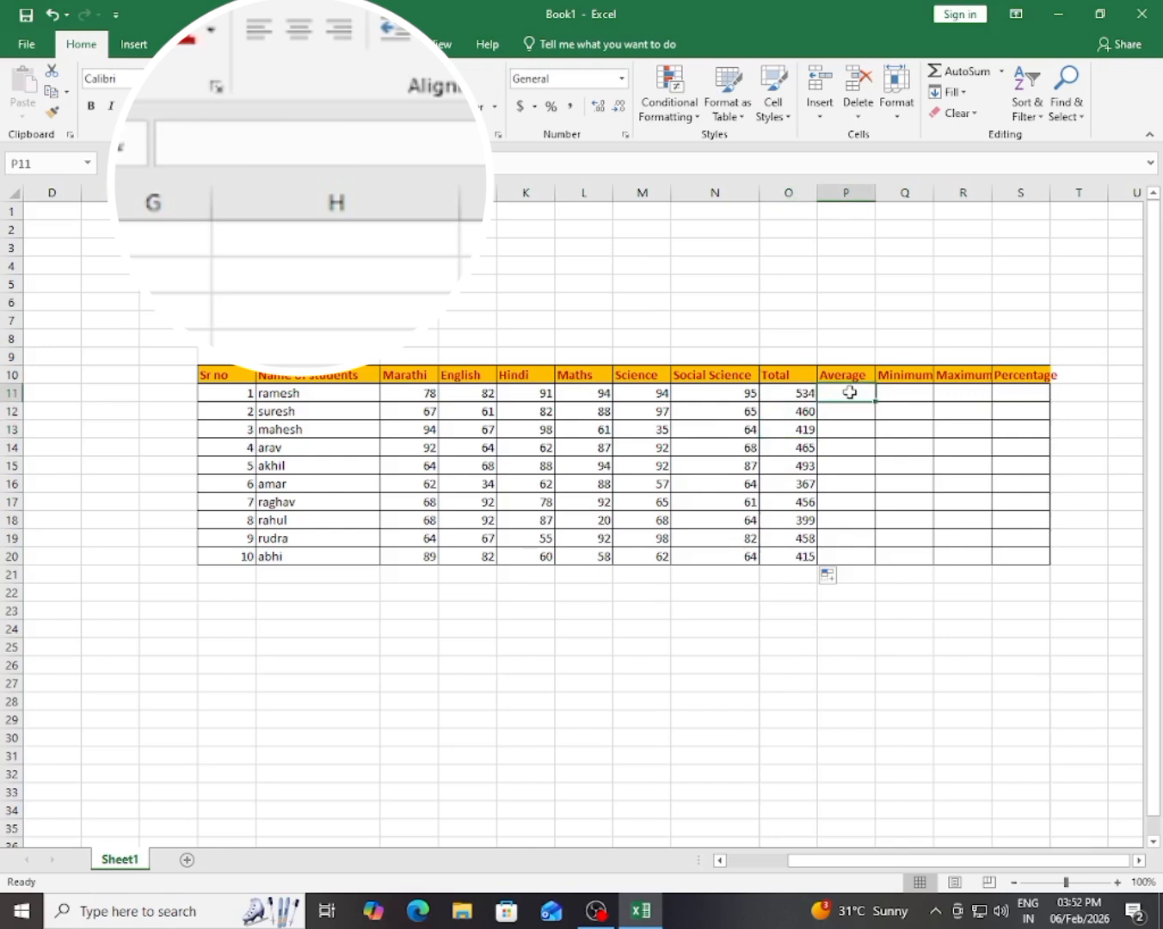
pyautogui.click(1001, 72)
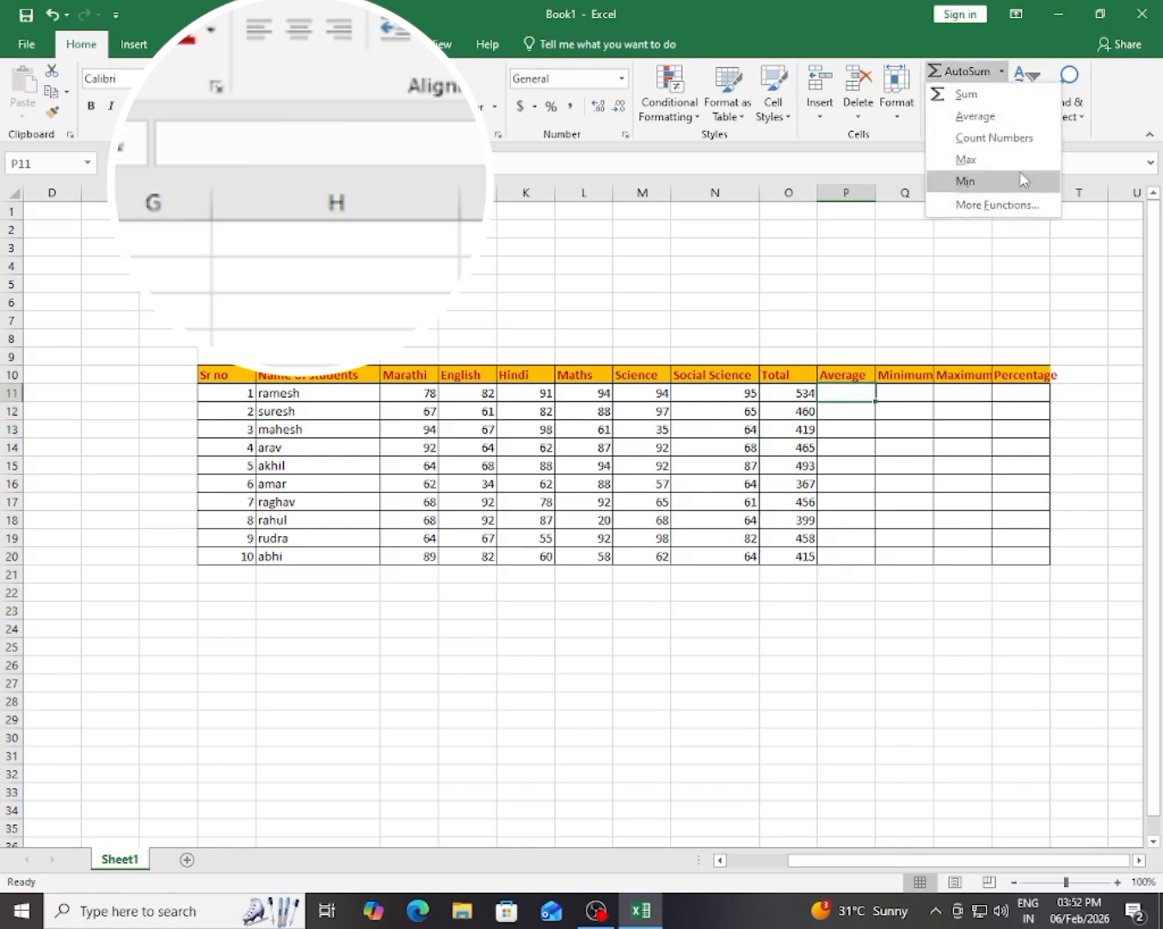
pyautogui.click(992, 117)
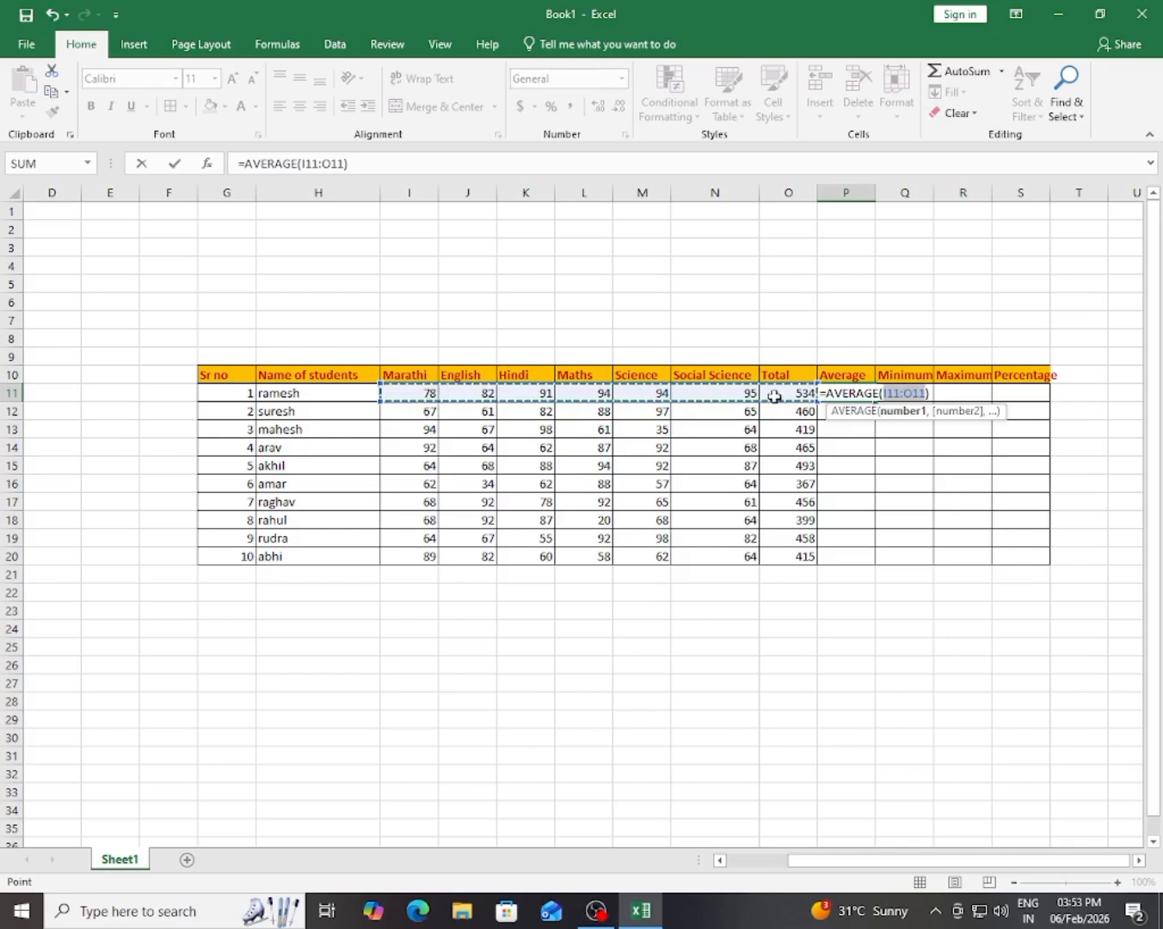
pyautogui.press('Return')
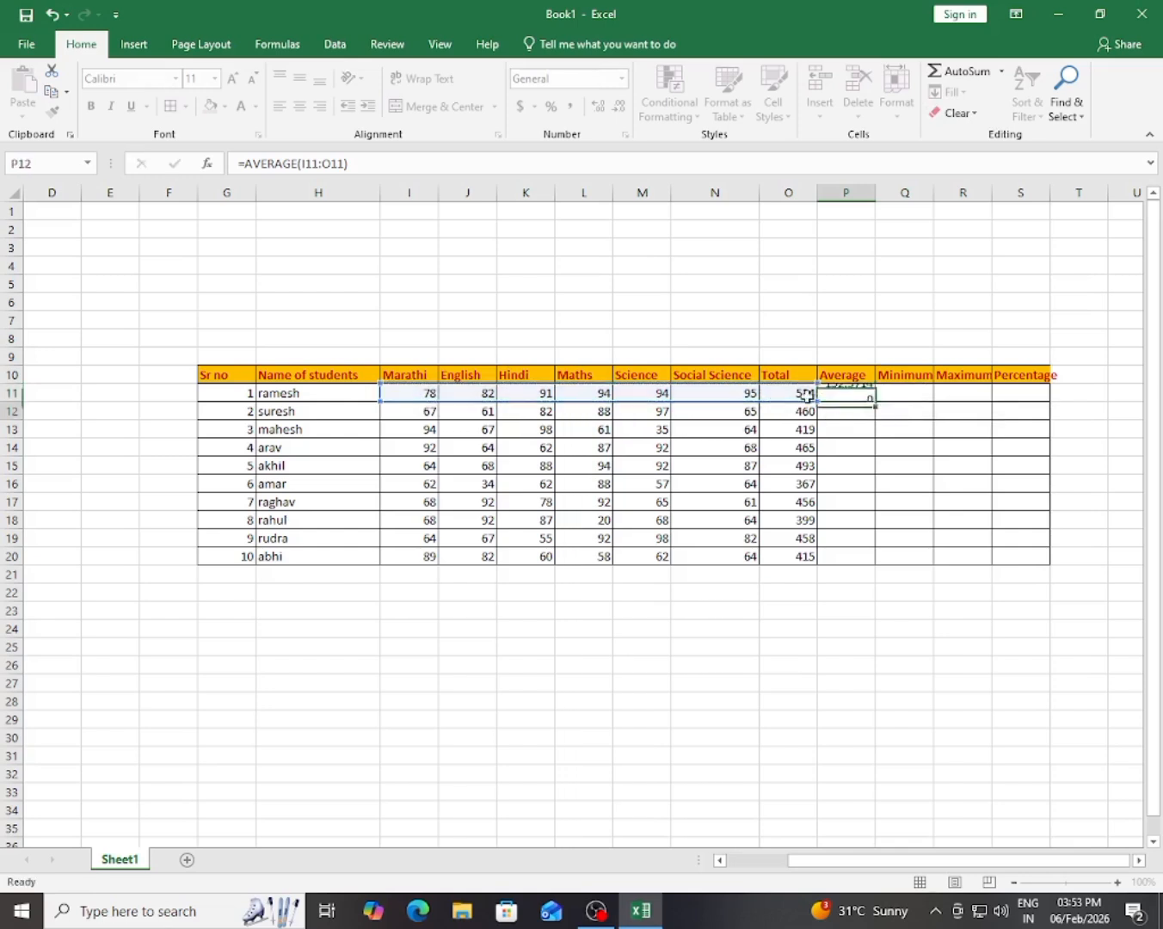
pyautogui.click(847, 396)
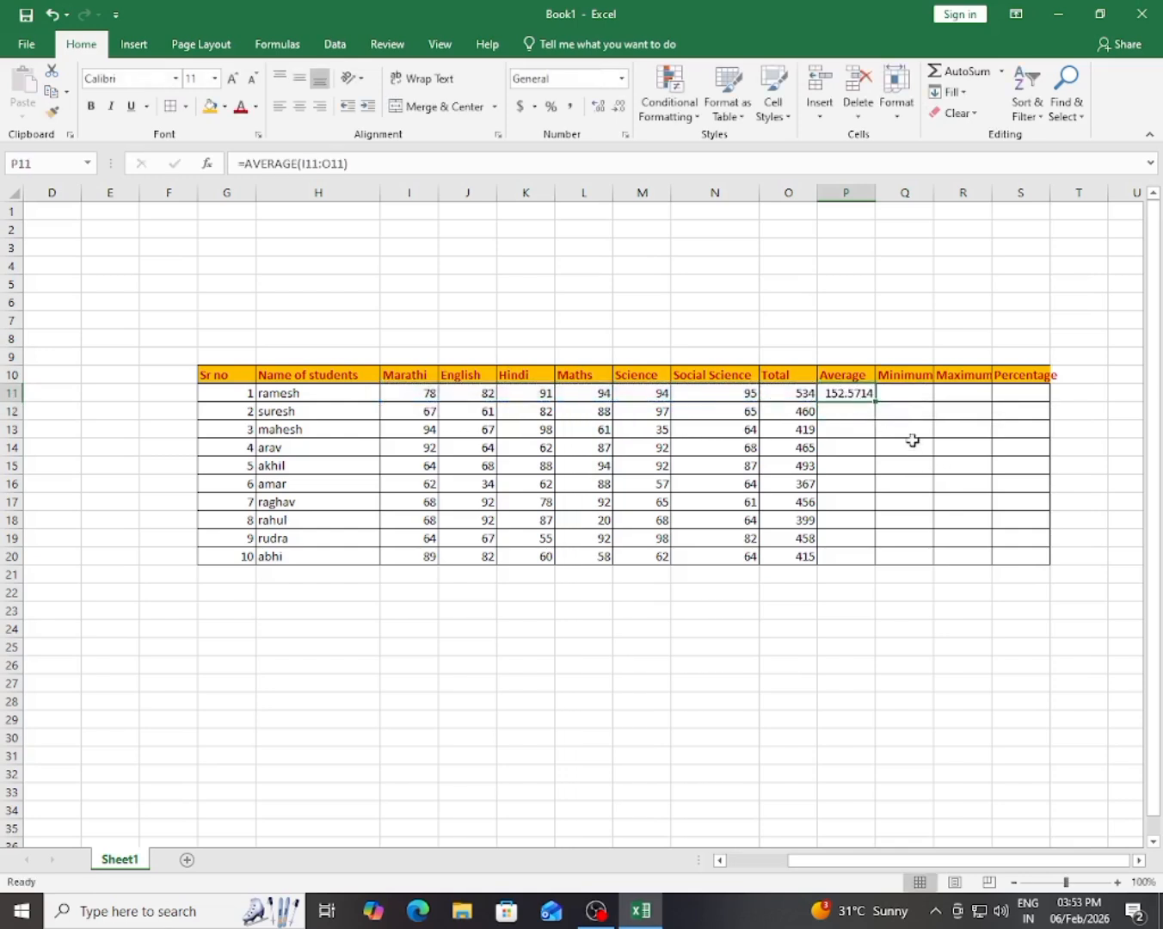
# Step: Clear the average formula that includes the Total column from P11
pyautogui.moveTo(405, 396); pyautogui.dragTo(684, 406)
pyautogui.click(831, 393)
pyautogui.click(851, 434)
pyautogui.click(850, 395)
pyautogui.press('Delete')
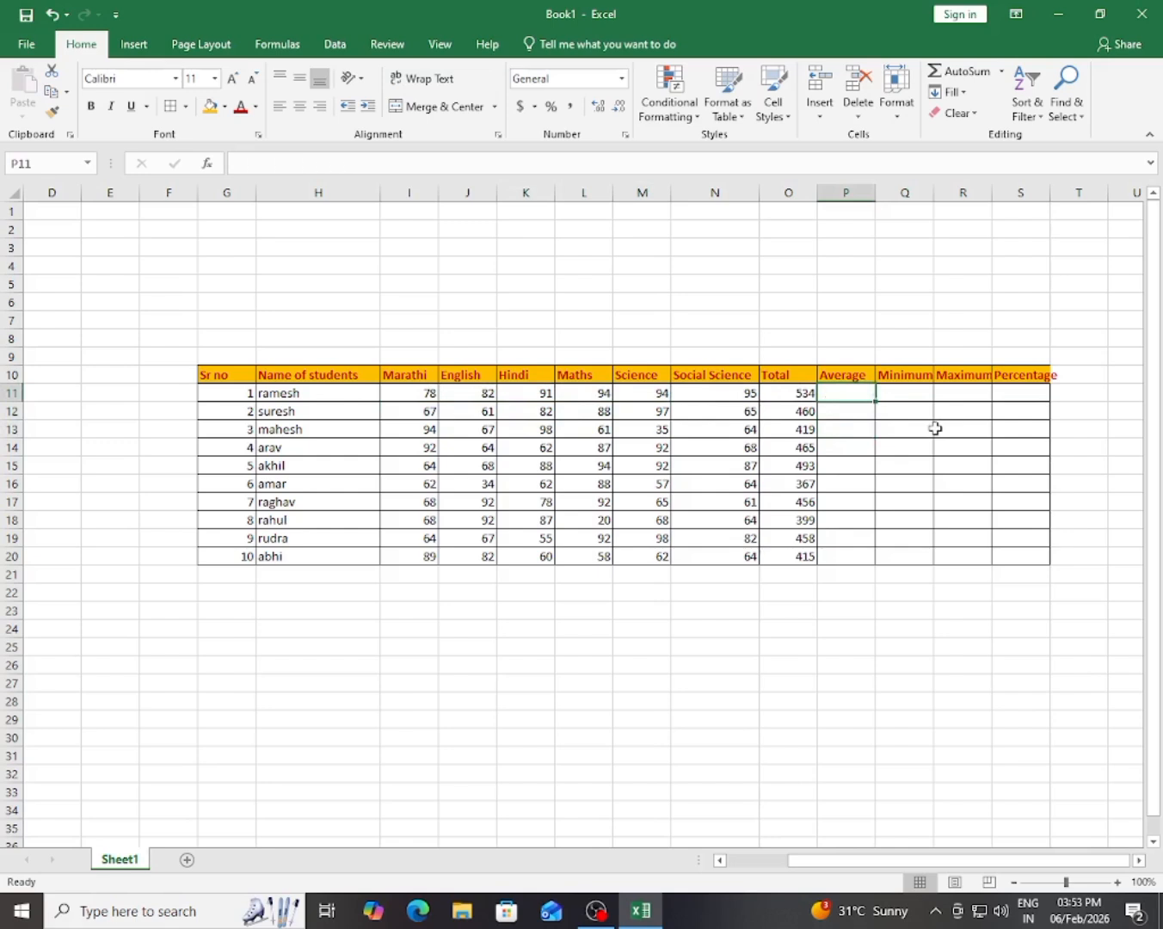
# Step: Enter an AutoSum Average formula in P11 over the six subject marks only, =AVERAGE(I11:N11)
pyautogui.click(849, 432)
pyautogui.click(855, 396)
pyautogui.click(1002, 71)
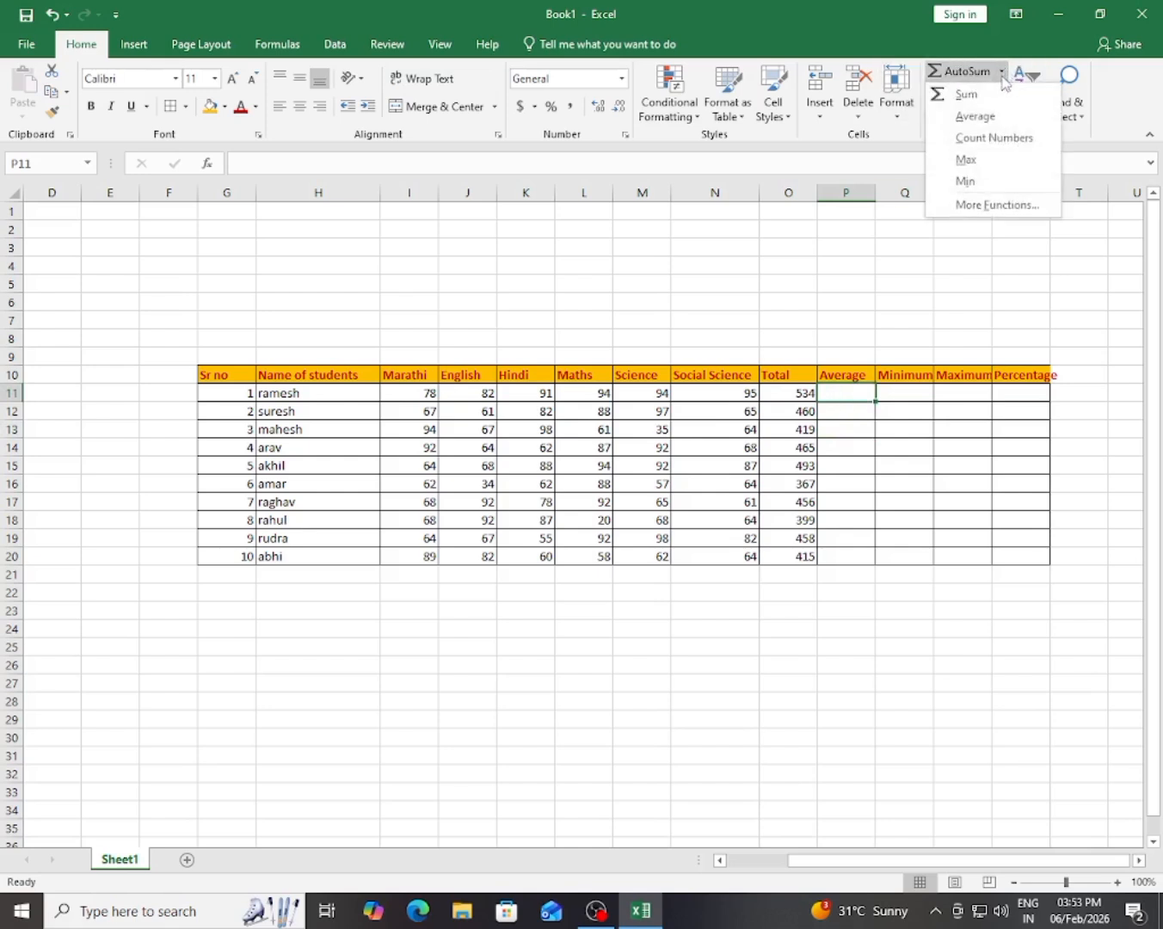
pyautogui.click(970, 117)
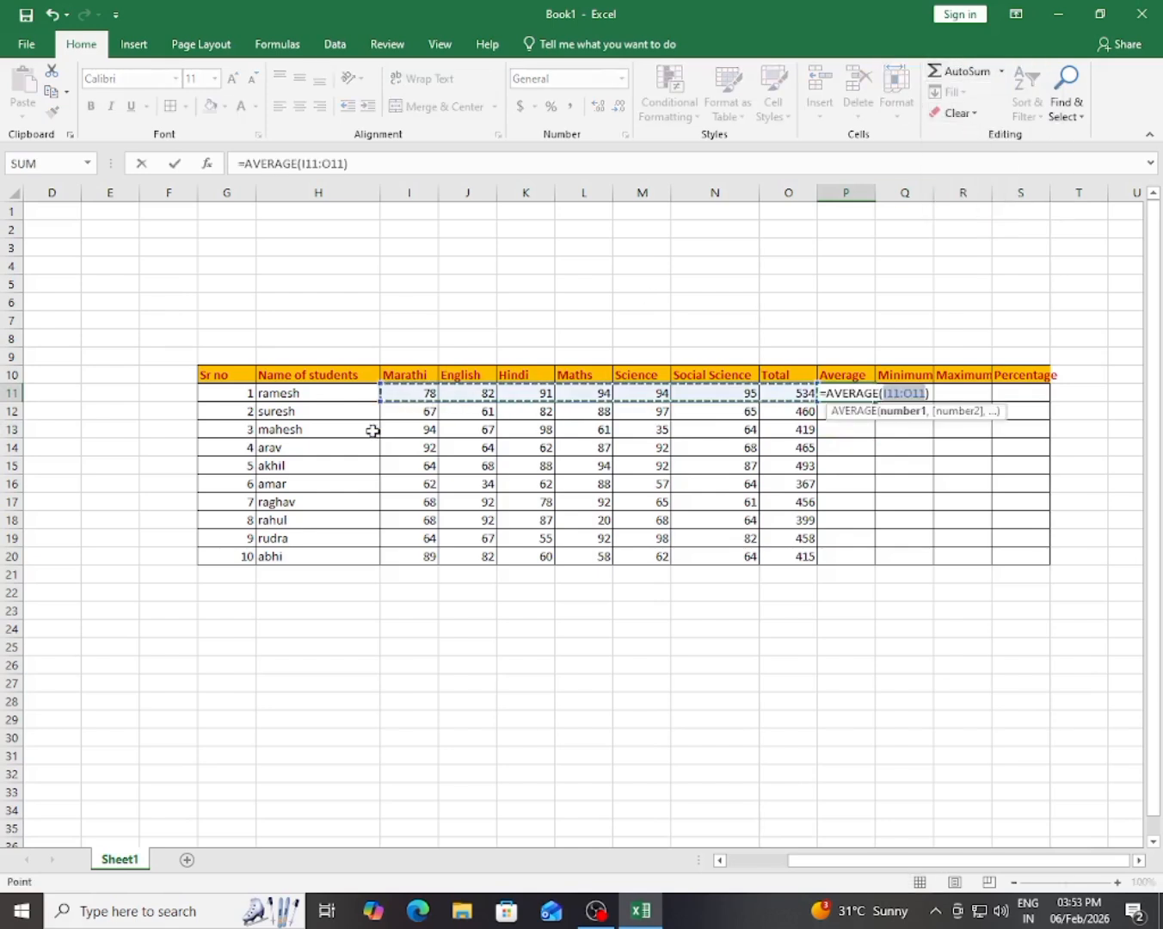
pyautogui.moveTo(388, 393); pyautogui.dragTo(694, 390)
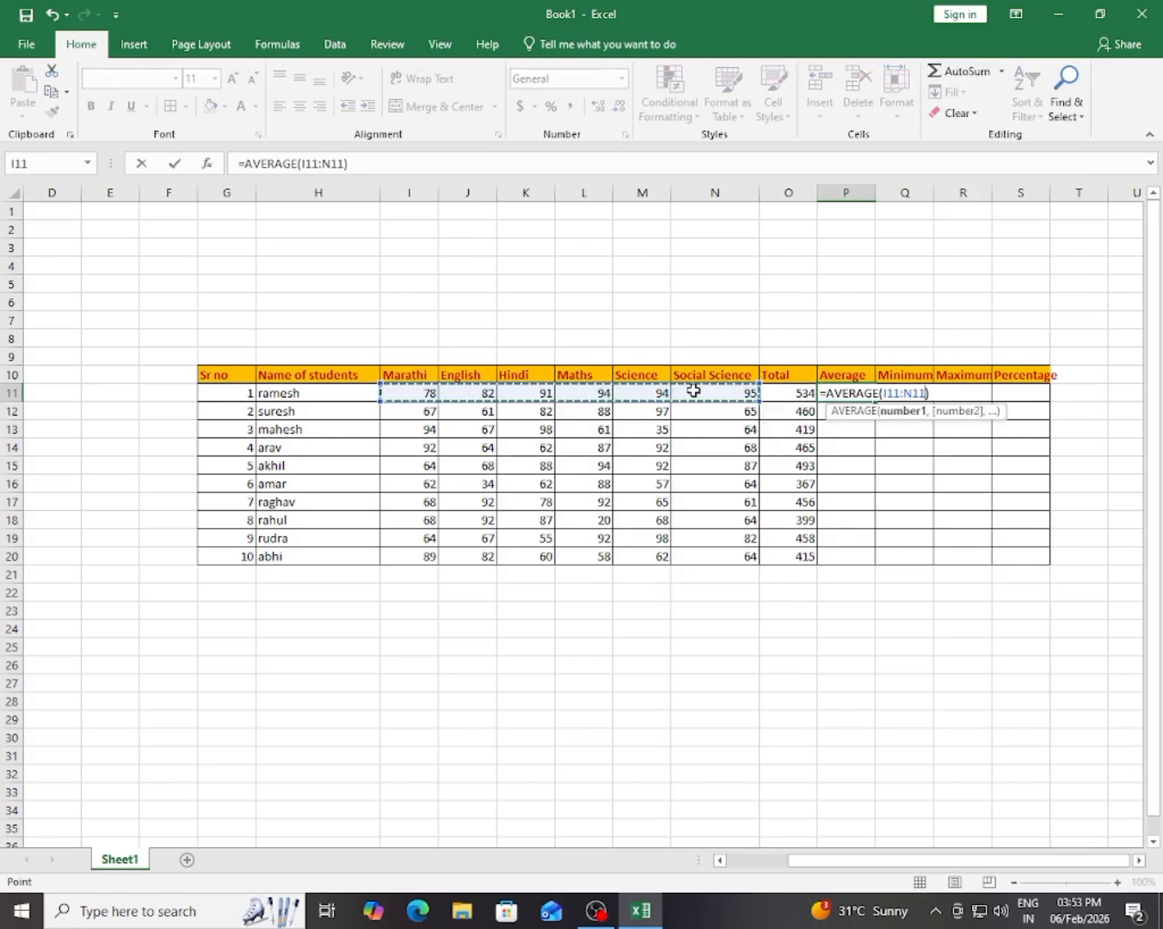
pyautogui.press('Return')
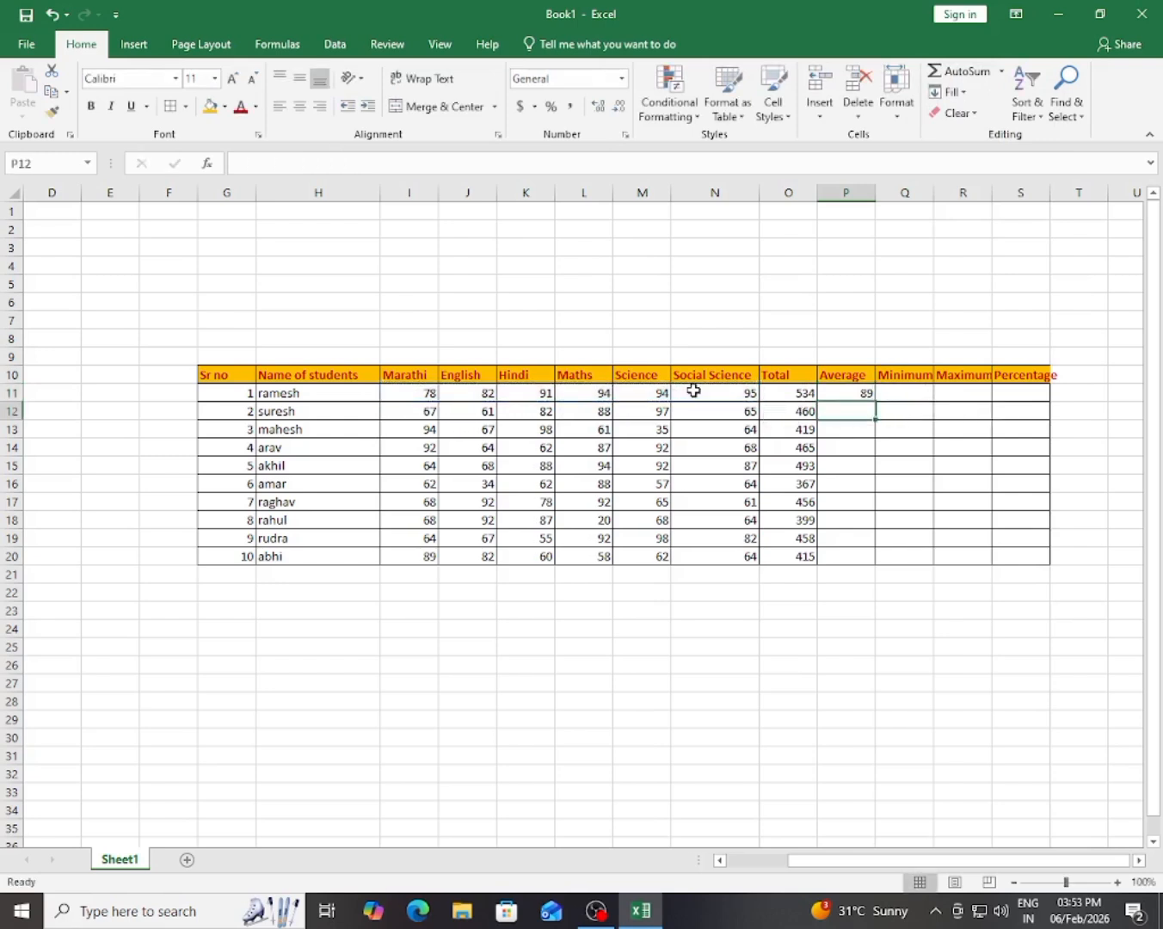
# Step: Fill the Average formula from P11 down to P20 for the remaining students
pyautogui.click(849, 393)
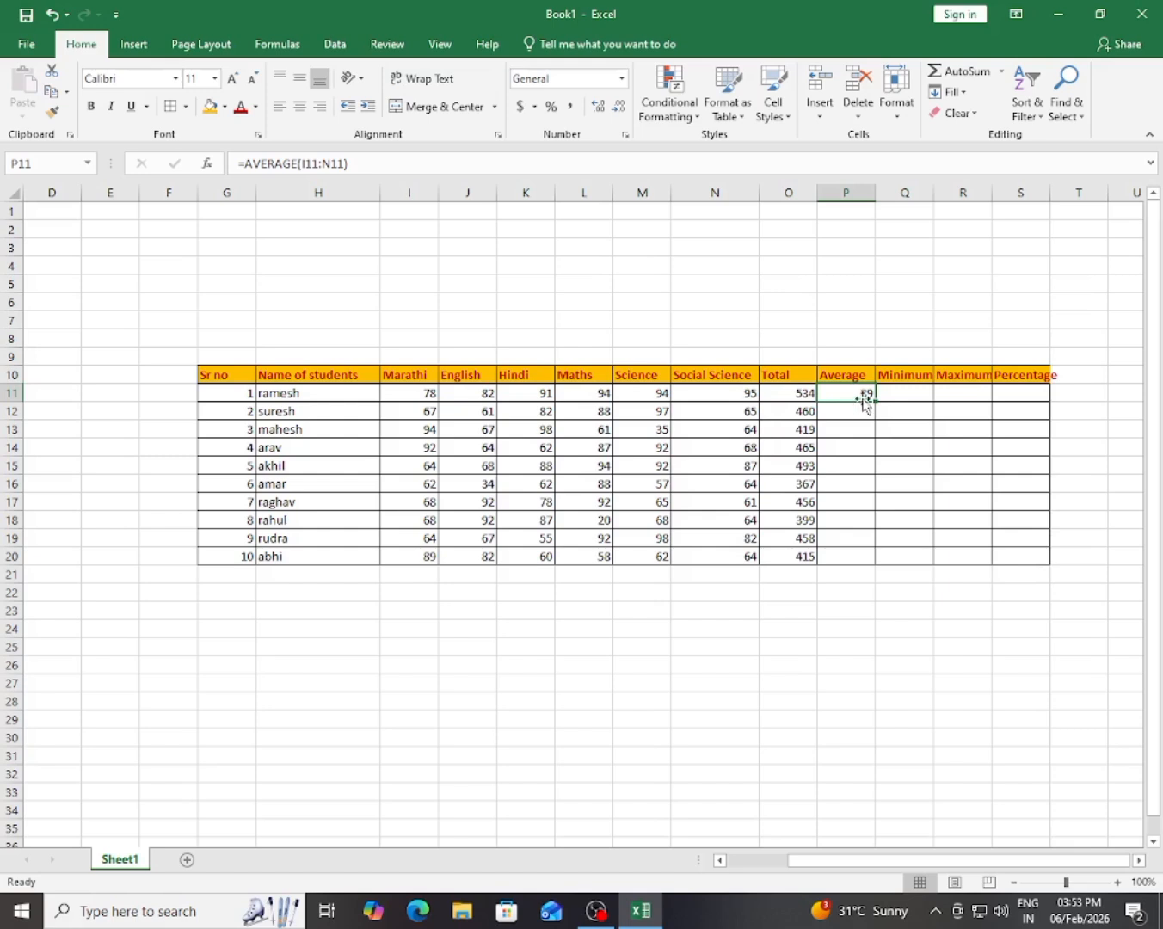
pyautogui.moveTo(875, 401); pyautogui.dragTo(873, 568)
pyautogui.moveTo(854, 419); pyautogui.dragTo(852, 548)
pyautogui.click(852, 551)
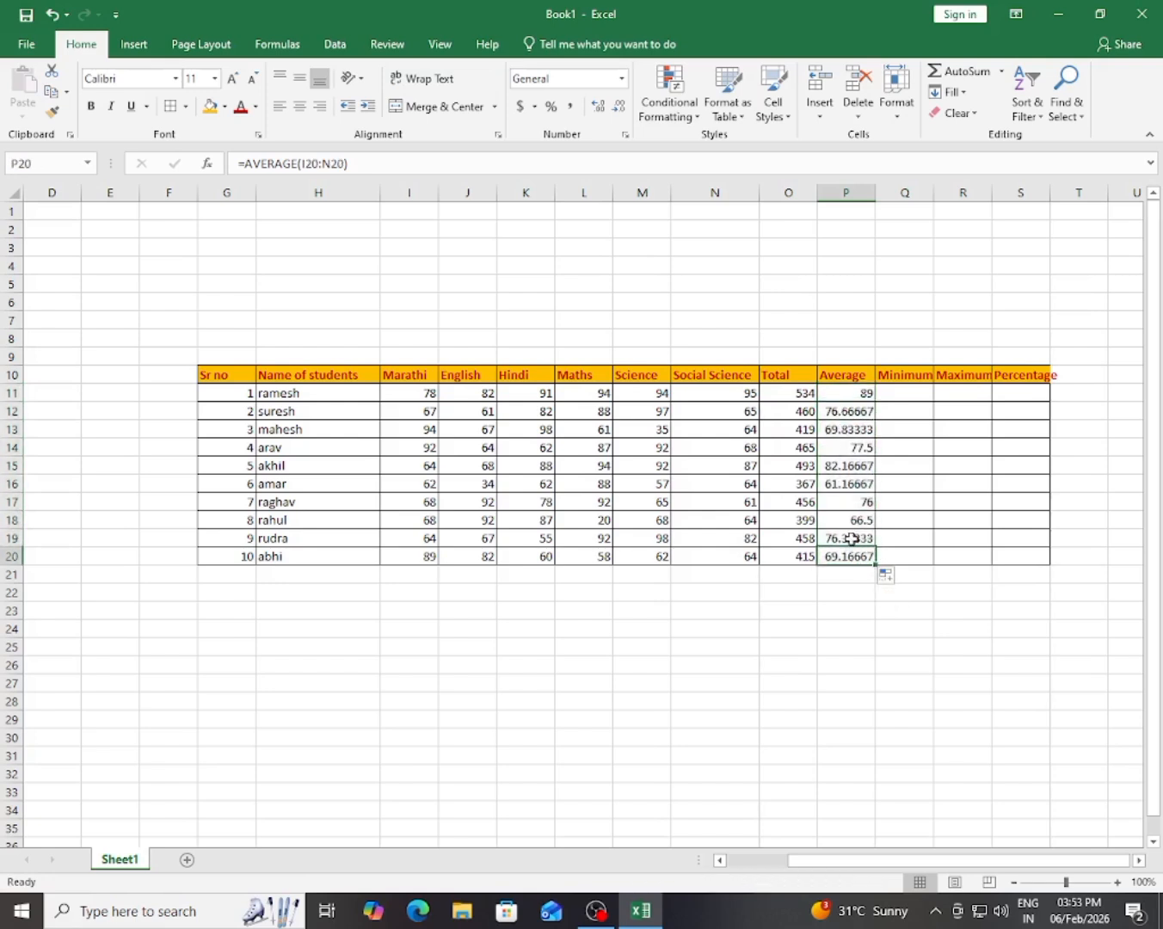
# Step: Enter the AutoSum Min formula =MIN(I11:N11) in the Minimum cell Q11 and fill it down to Q20
pyautogui.click(895, 394)
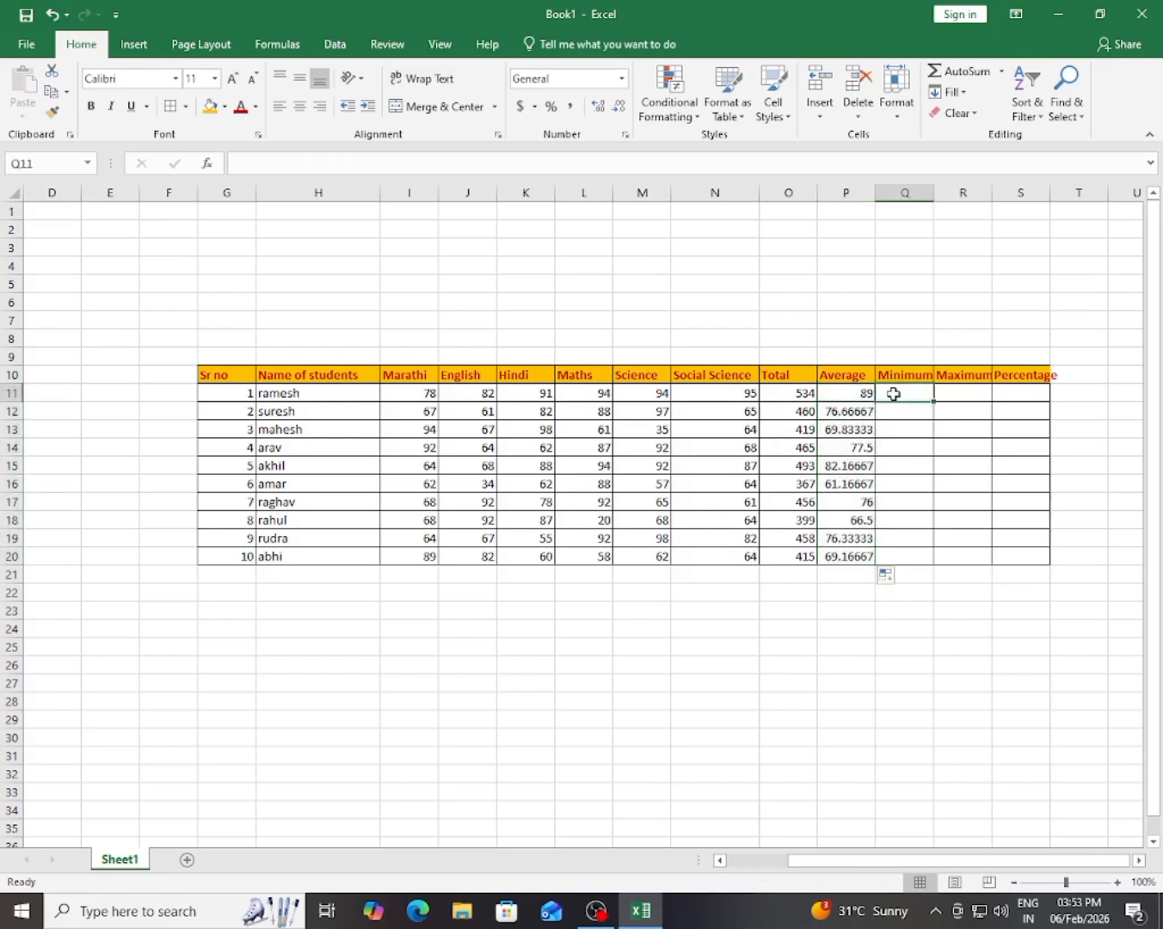
pyautogui.click(1002, 71)
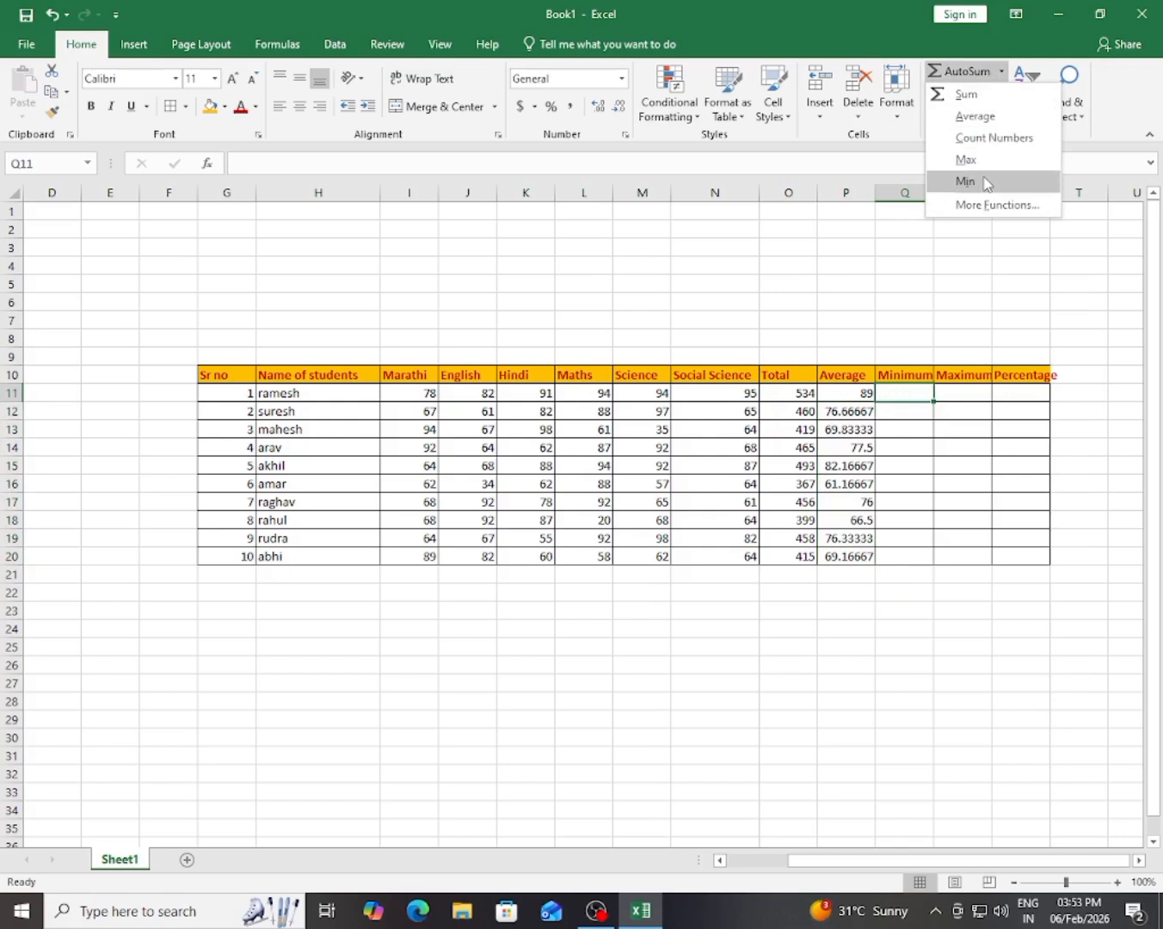
pyautogui.click(986, 184)
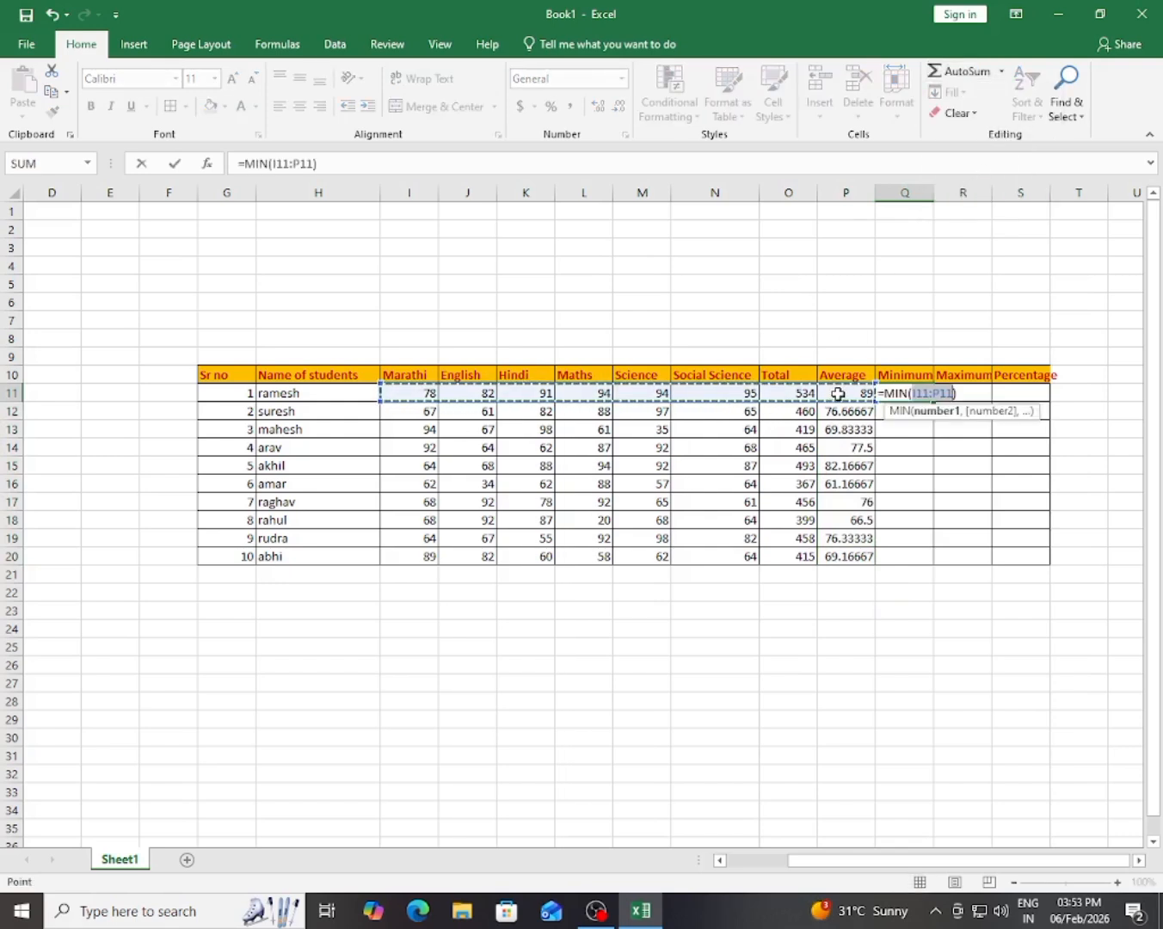
pyautogui.click(422, 393)
pyautogui.moveTo(422, 395); pyautogui.dragTo(722, 394)
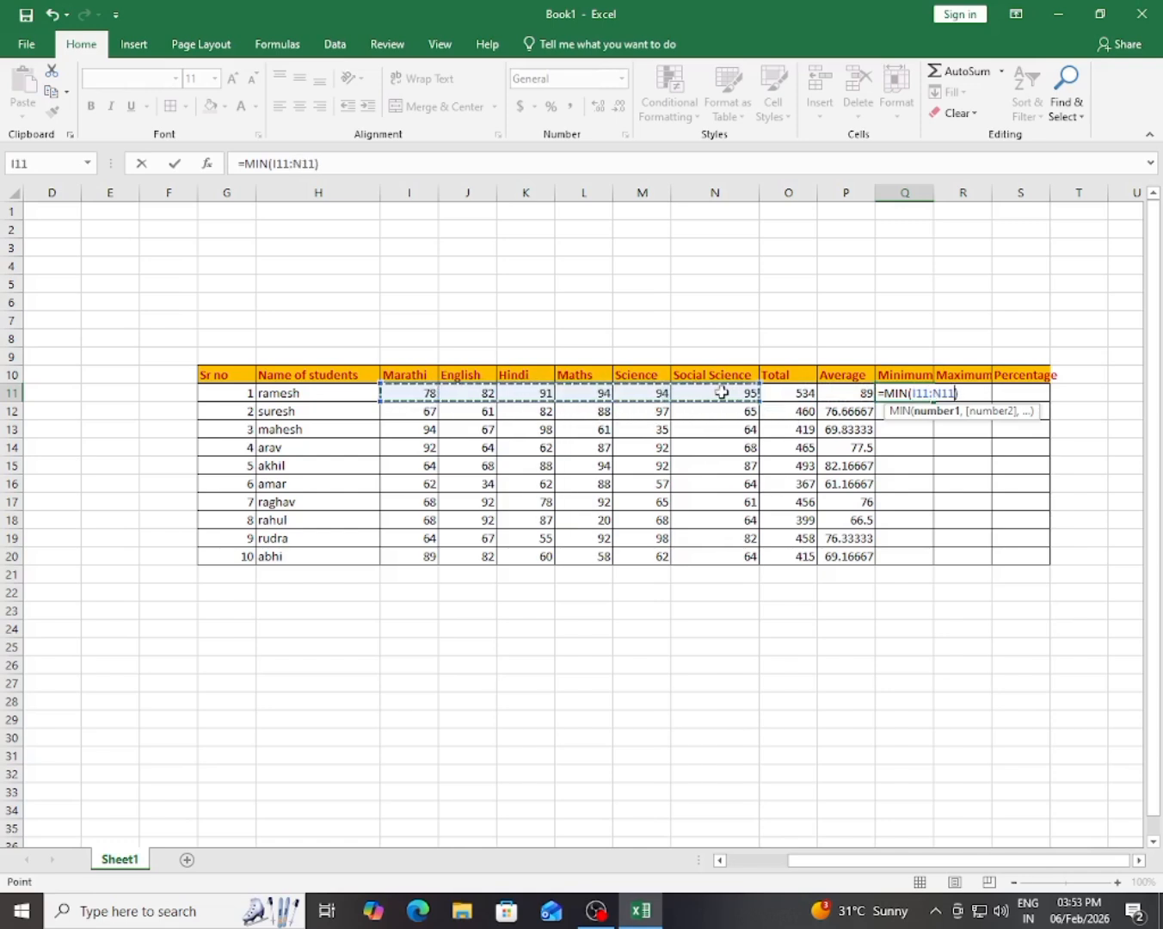
pyautogui.press('Return')
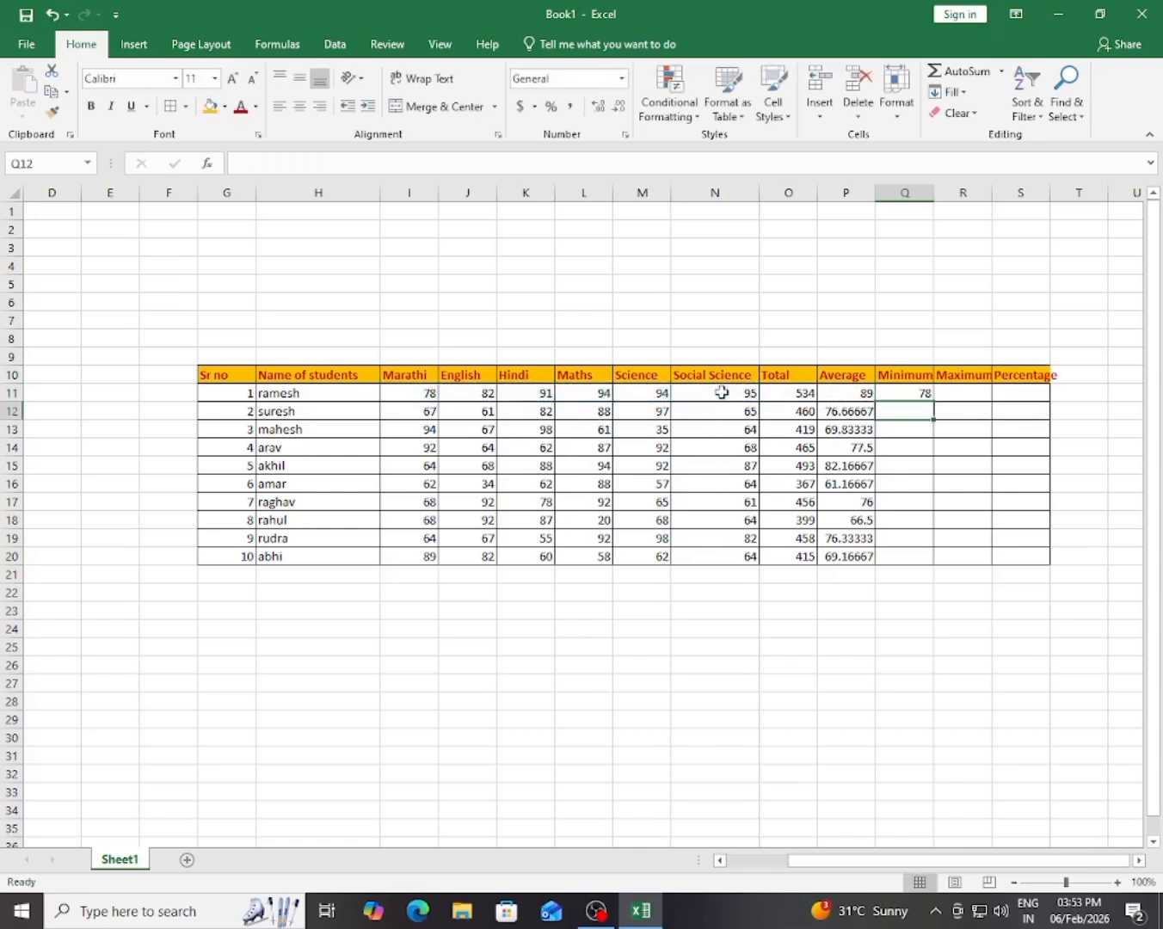
pyautogui.click(917, 393)
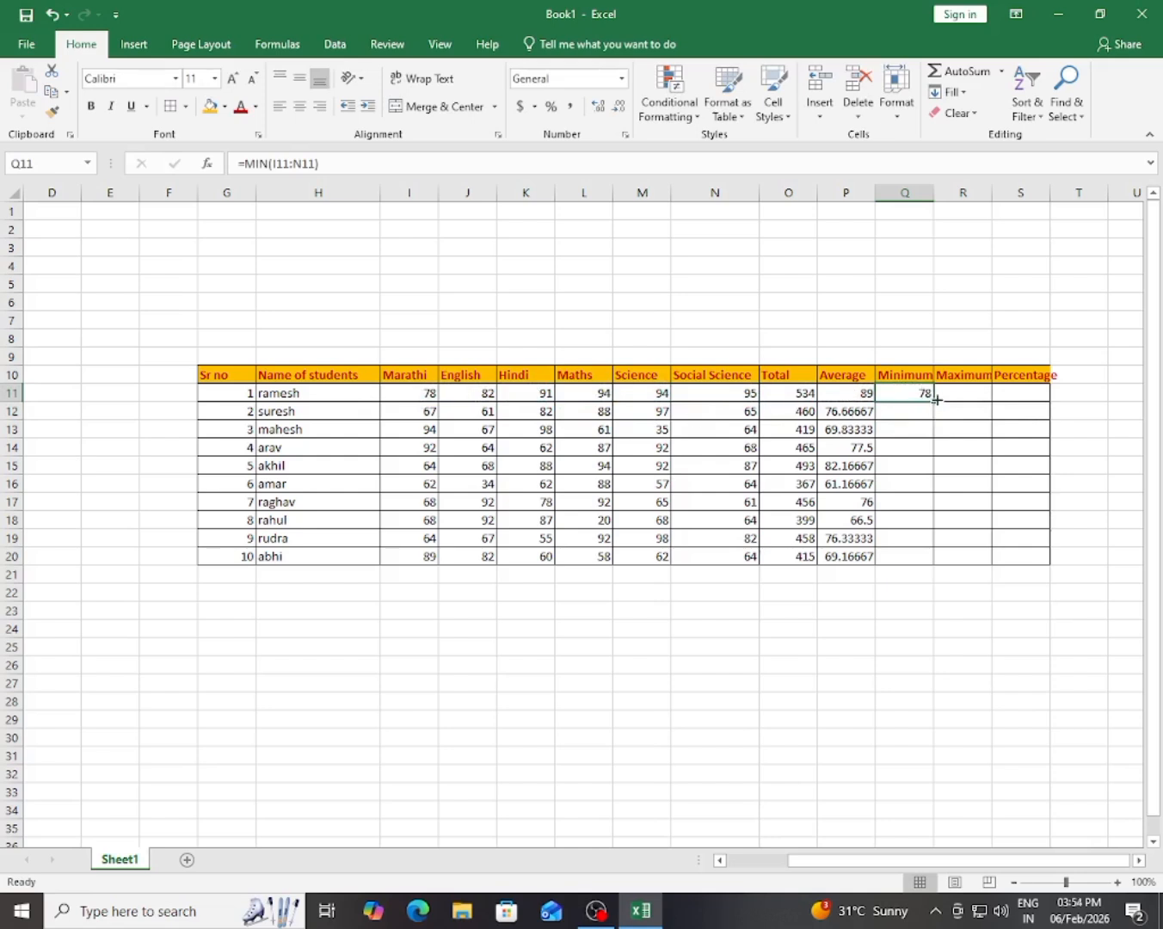
pyautogui.moveTo(937, 402); pyautogui.dragTo(933, 561)
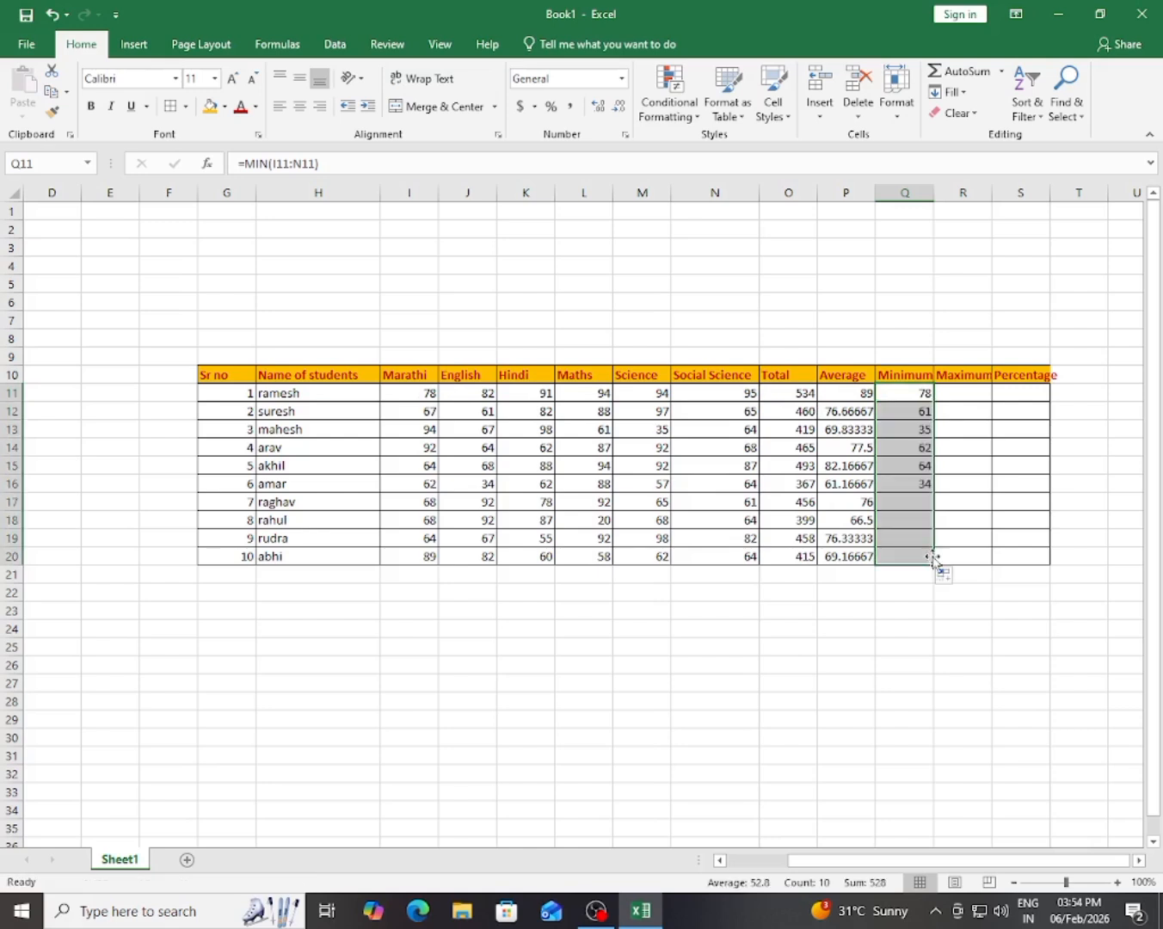
# Step: Enter an AutoSum Max formula in the Maximum cell R11 over the six subject marks, =MAX(I11:N11)
pyautogui.click(966, 393)
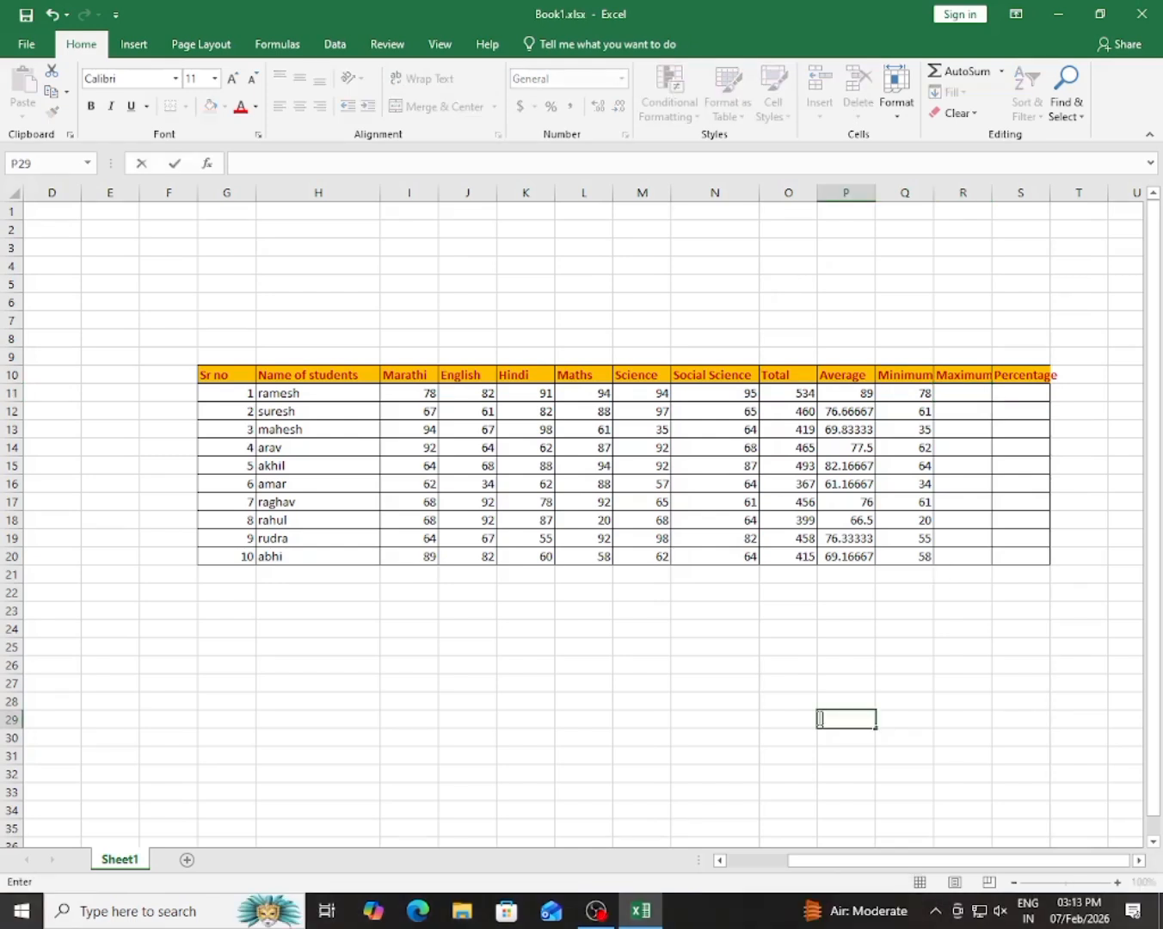
pyautogui.click(957, 394)
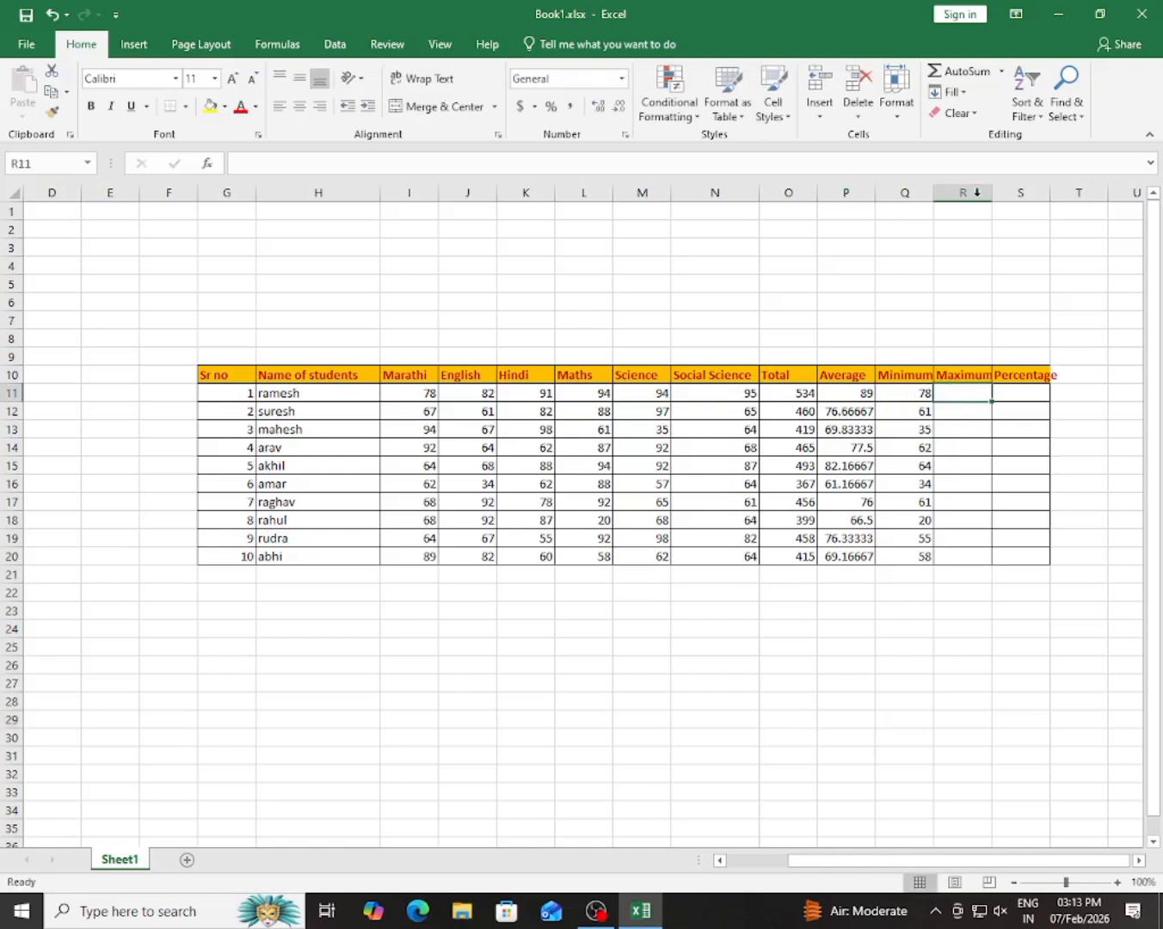
pyautogui.click(1003, 73)
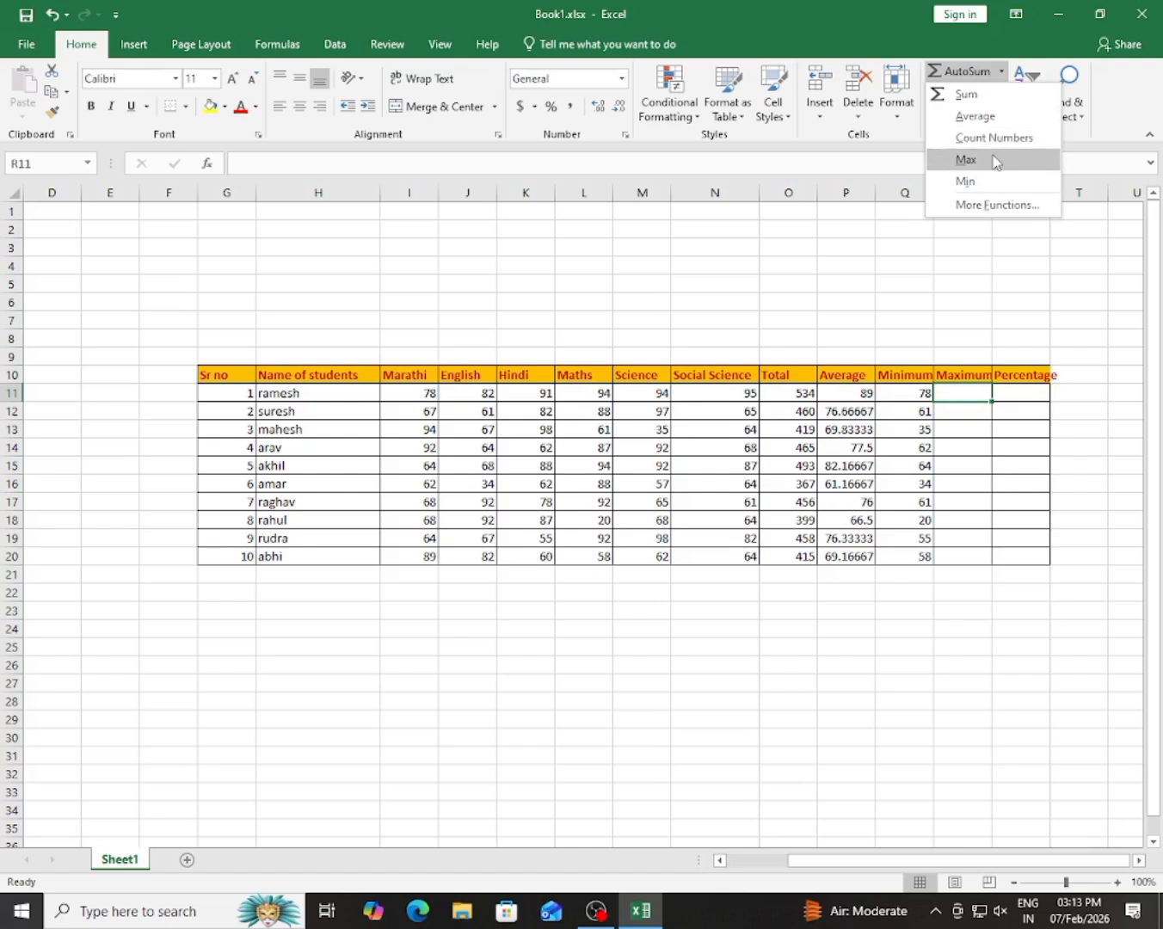
pyautogui.click(968, 160)
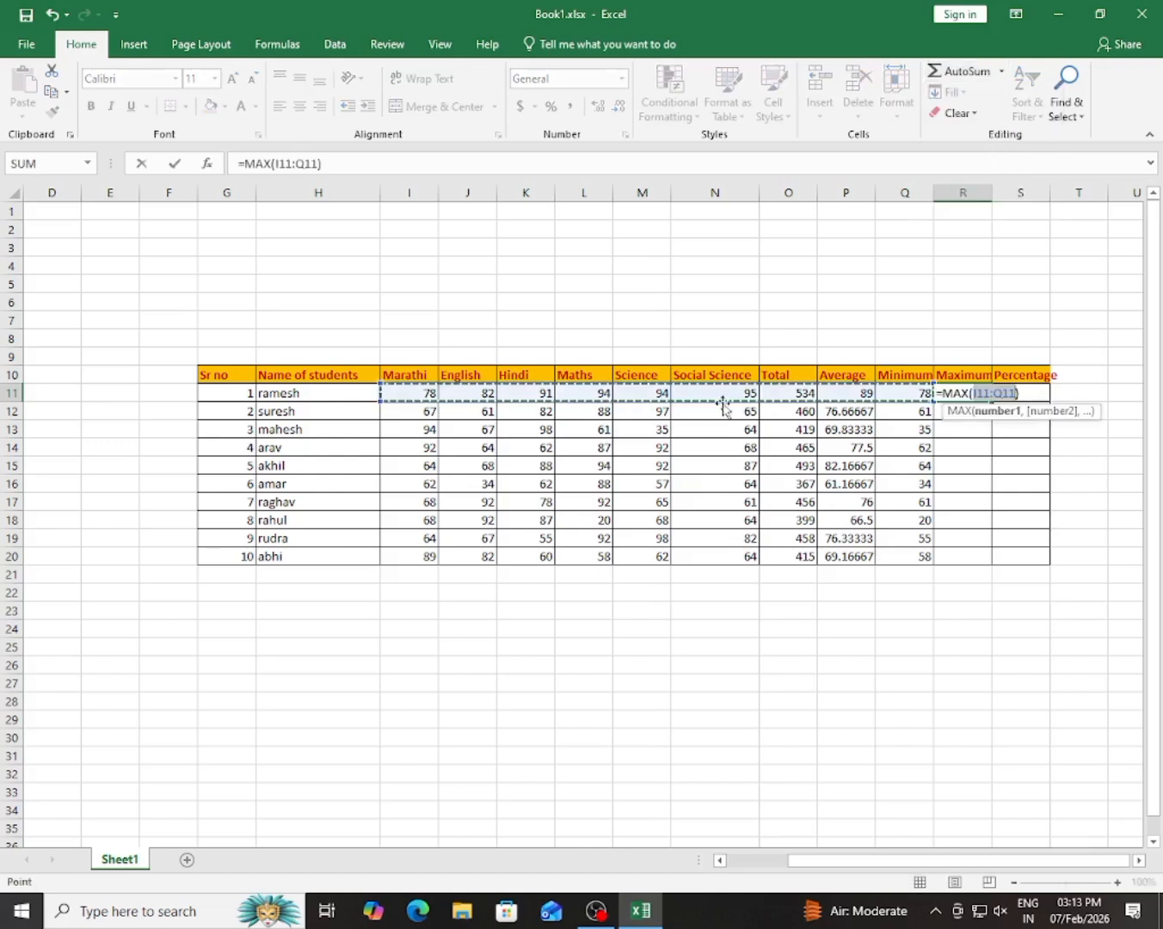
pyautogui.moveTo(421, 394); pyautogui.dragTo(751, 396)
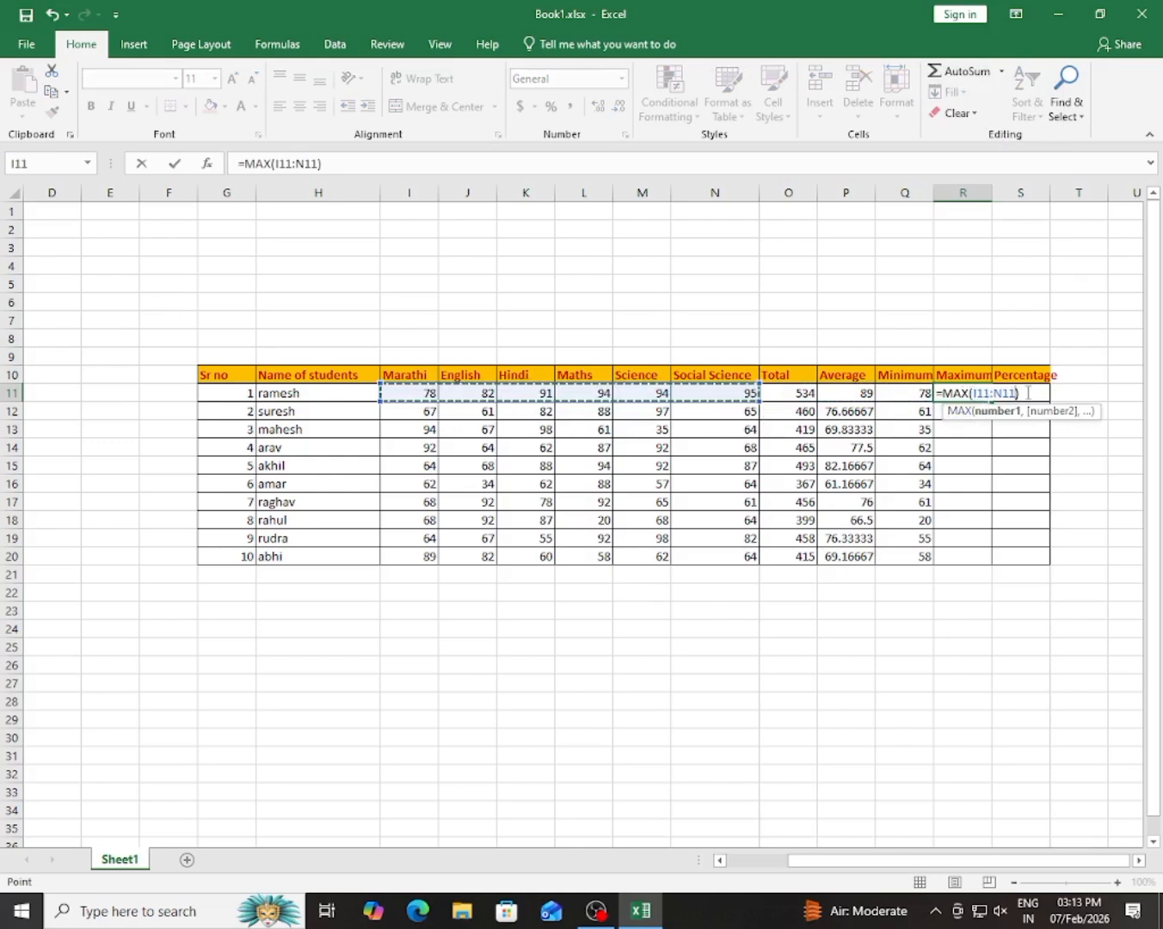
pyautogui.press('Return')
# Step: Fill the Maximum formula from R11 down to R20 for the remaining students
pyautogui.click(972, 395)
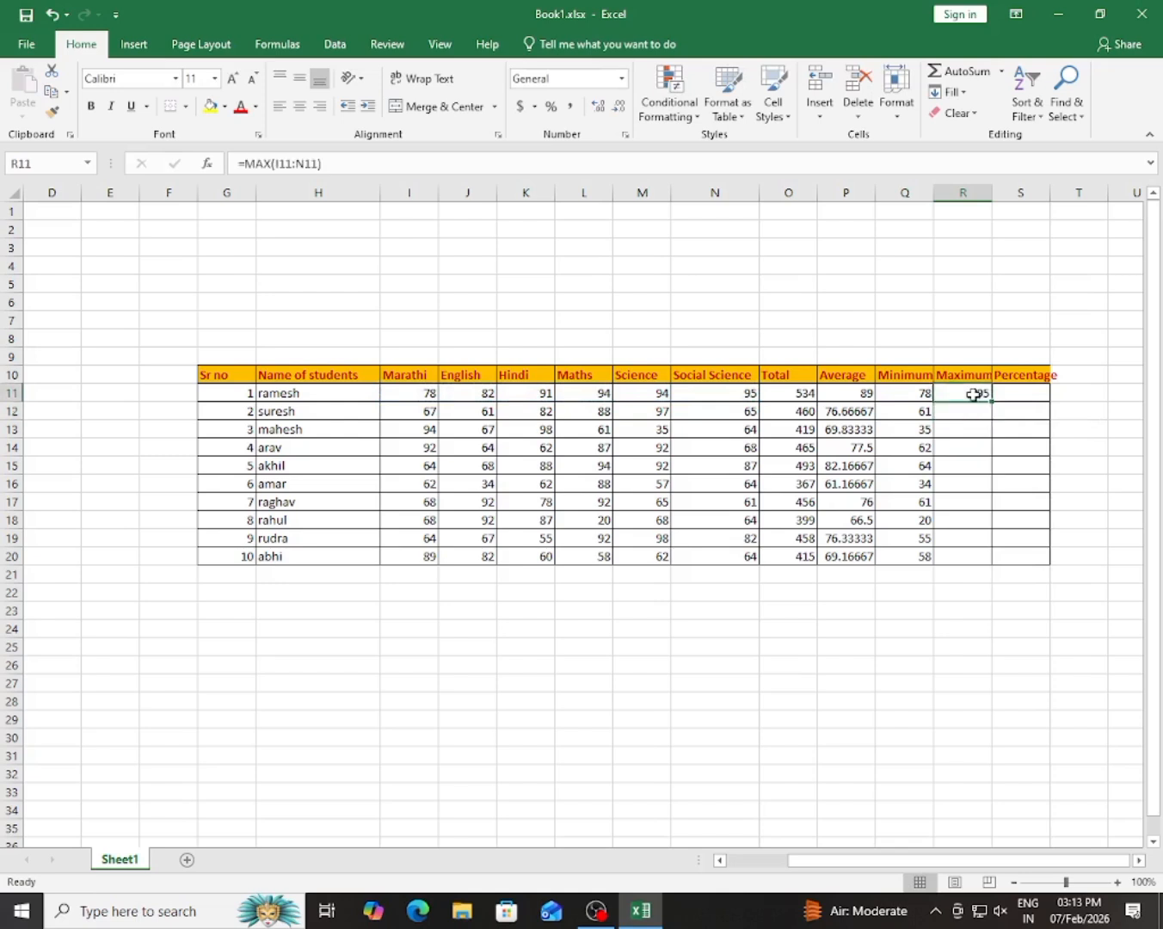
pyautogui.click(354, 389)
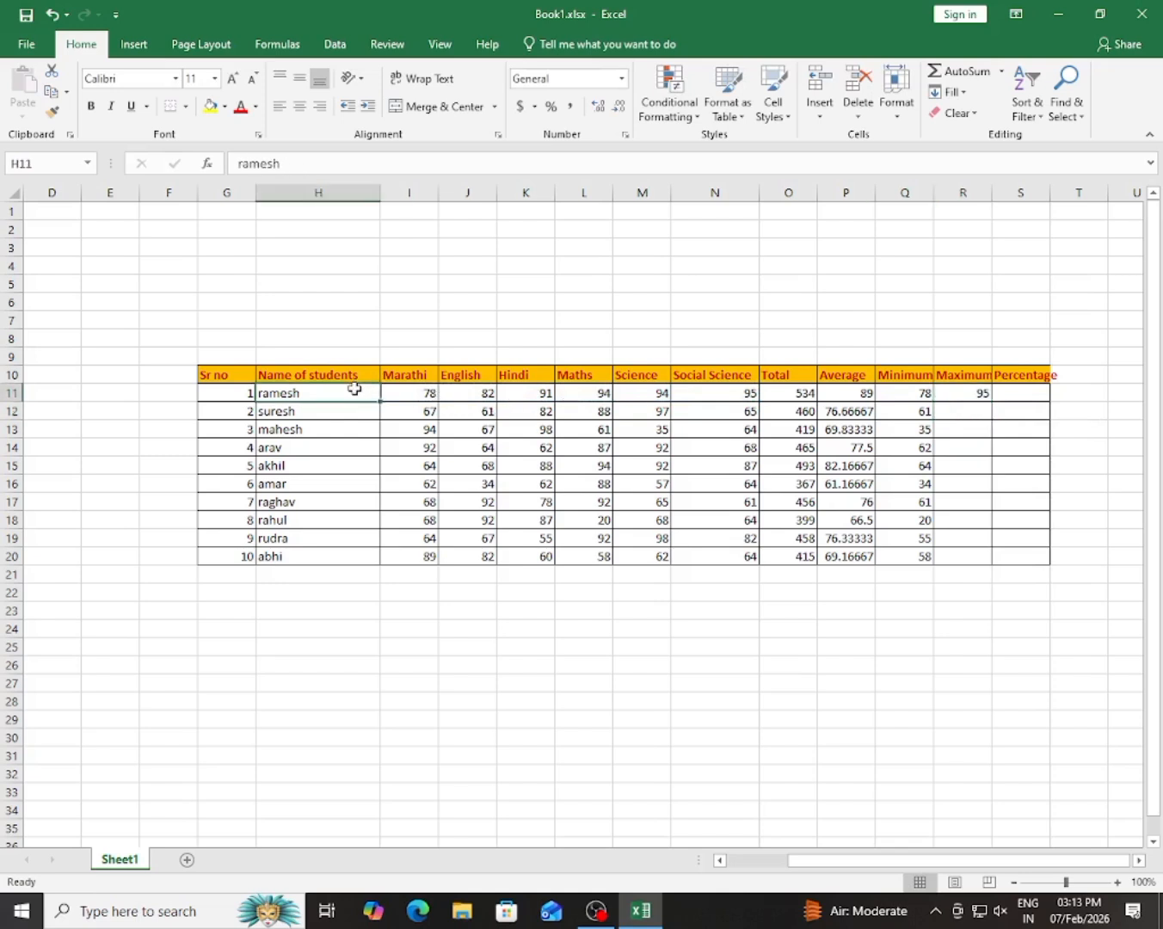
pyautogui.click(962, 394)
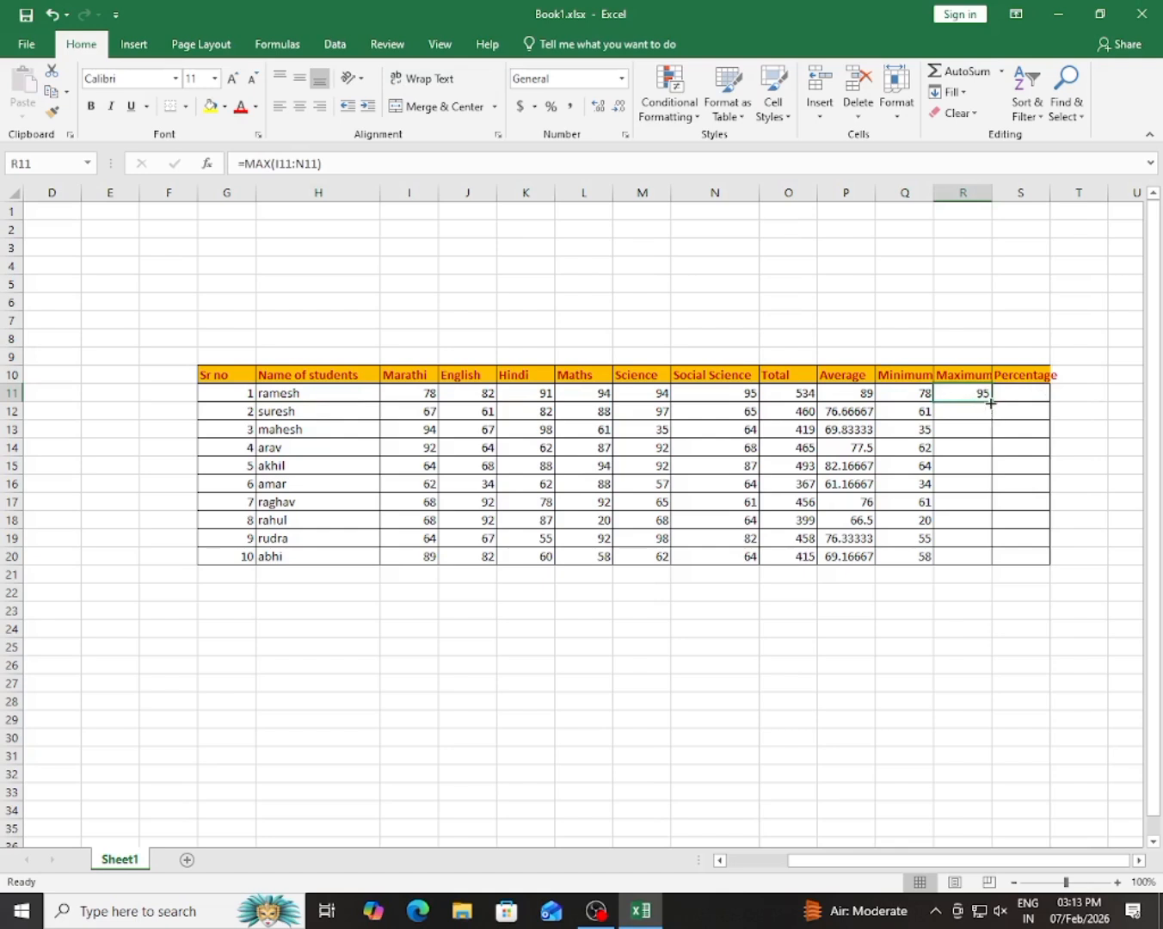
pyautogui.moveTo(992, 403); pyautogui.dragTo(979, 568)
pyautogui.moveTo(974, 429); pyautogui.dragTo(972, 539)
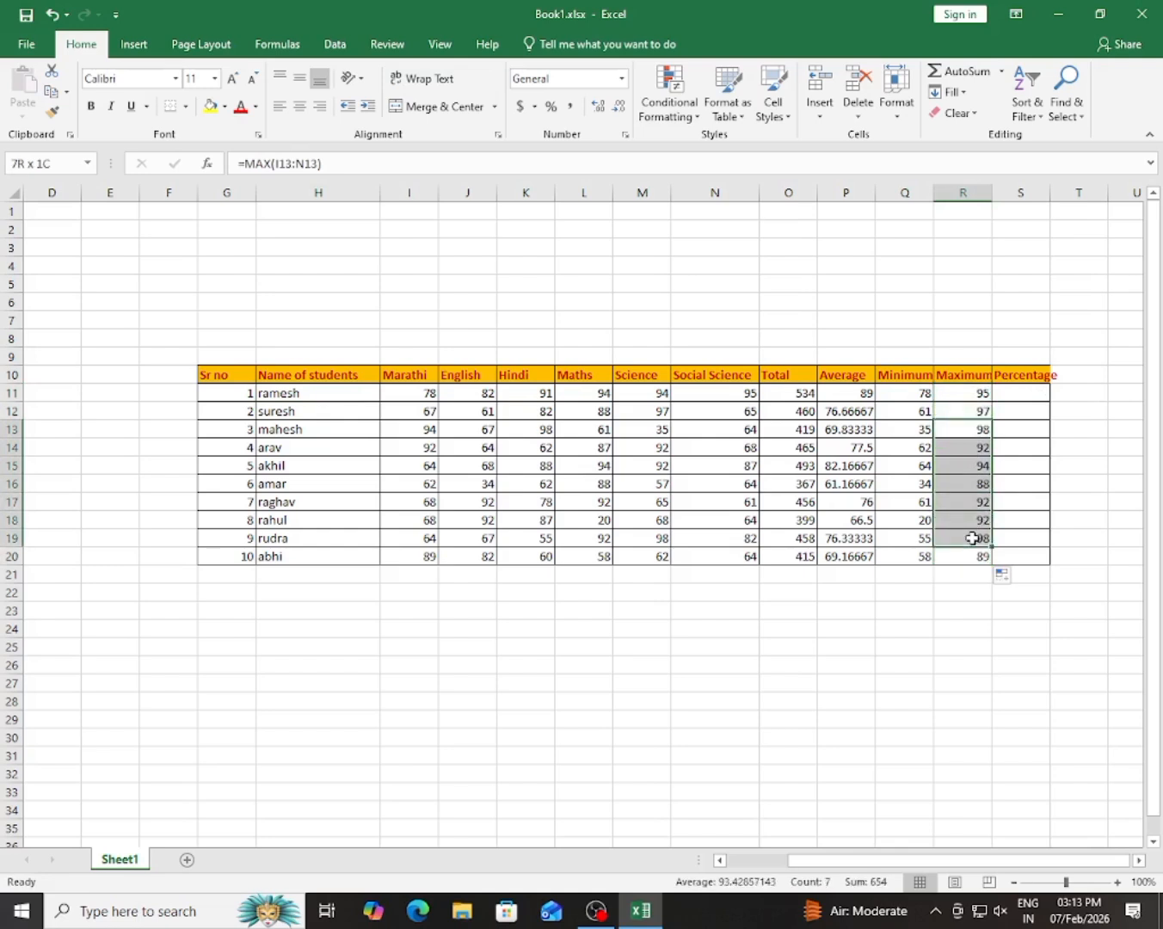
# Step: Check the filled MAX formulas in several cells of the Maximum column and look over the available AutoSum functions
pyautogui.click(960, 482)
pyautogui.click(968, 429)
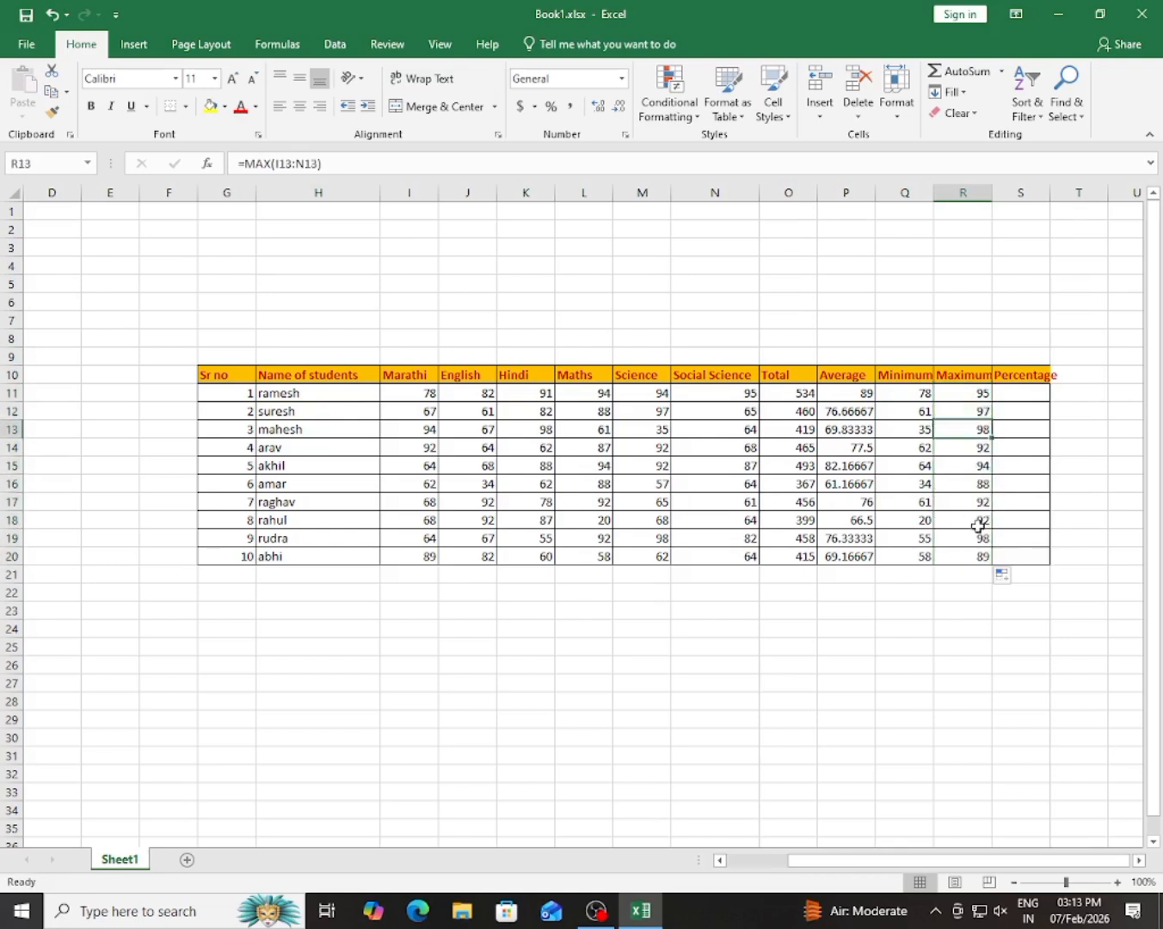
pyautogui.click(976, 537)
pyautogui.click(975, 484)
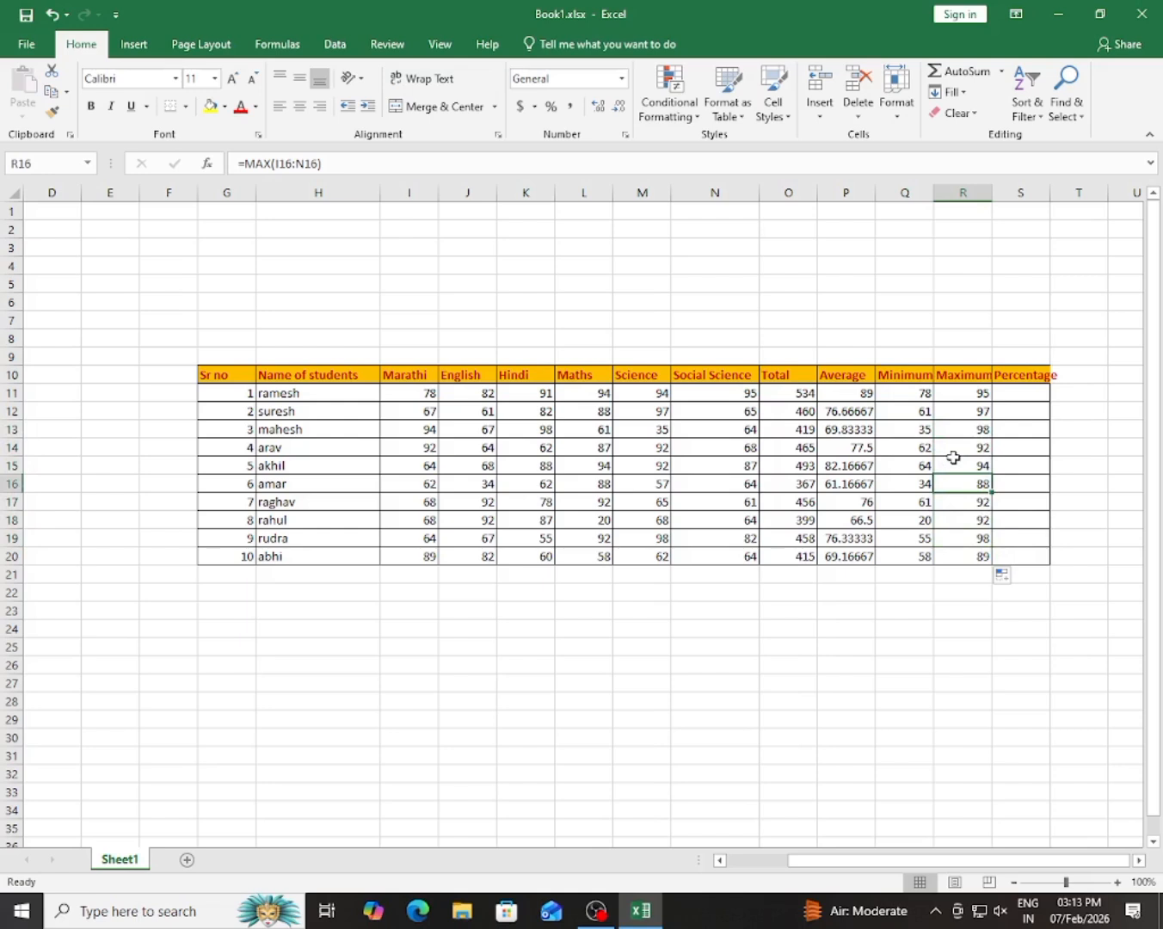
pyautogui.click(953, 460)
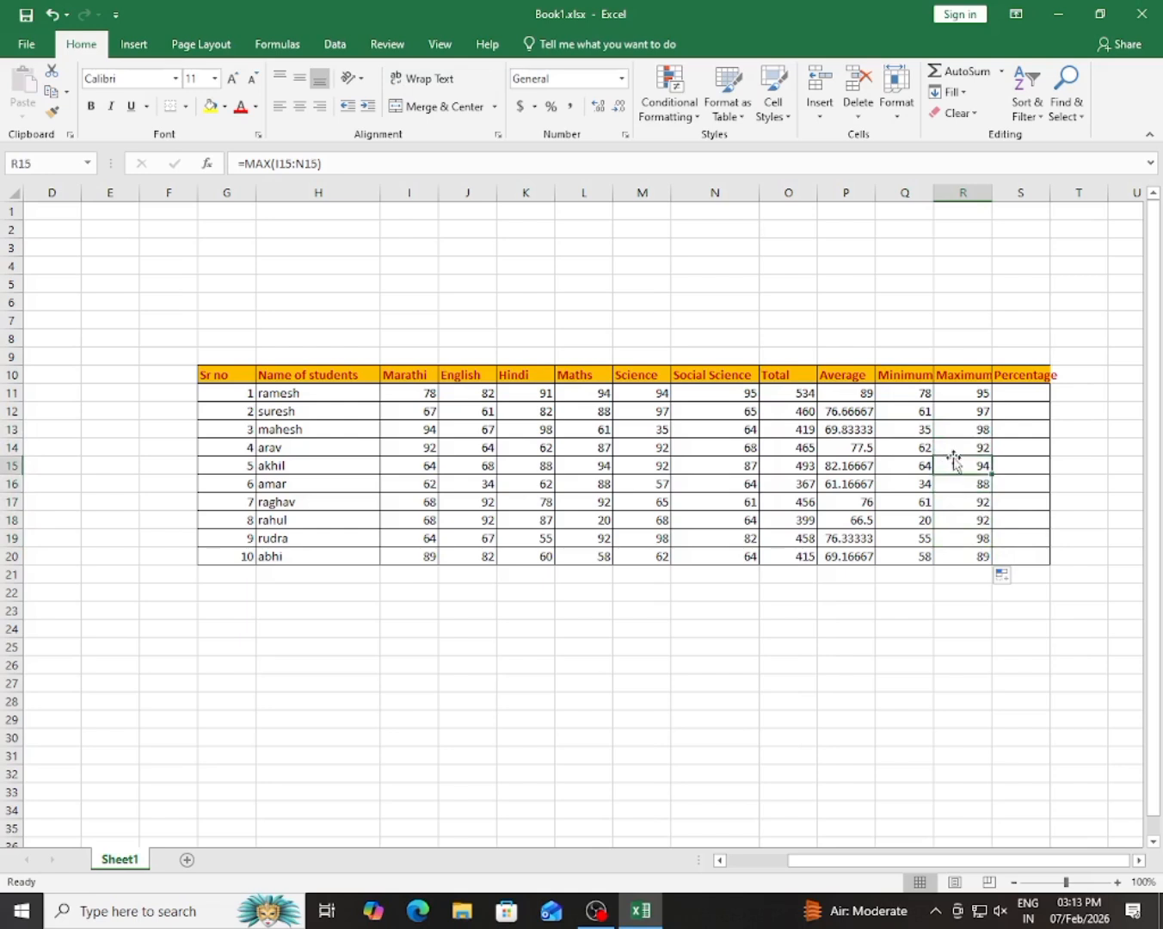
pyautogui.click(1002, 73)
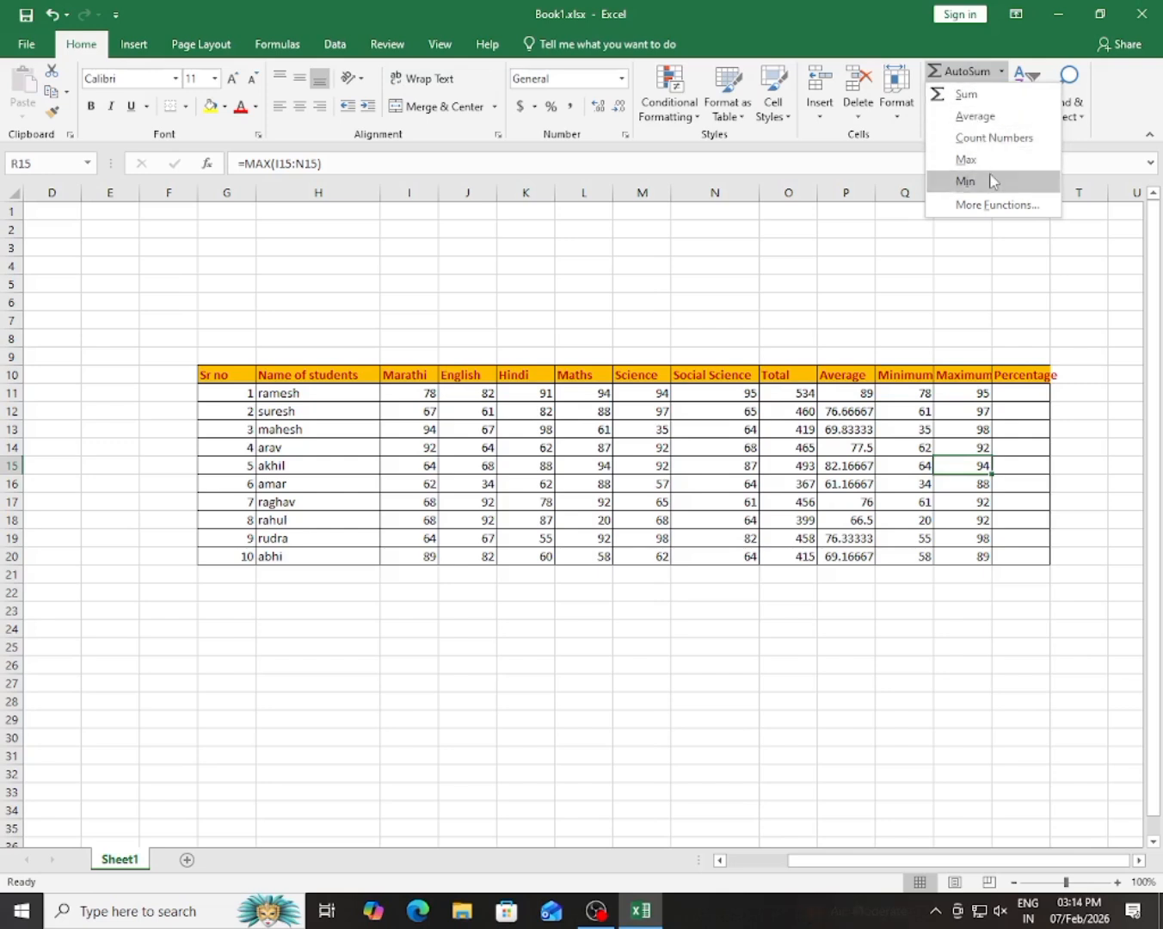
pyautogui.press('Escape')
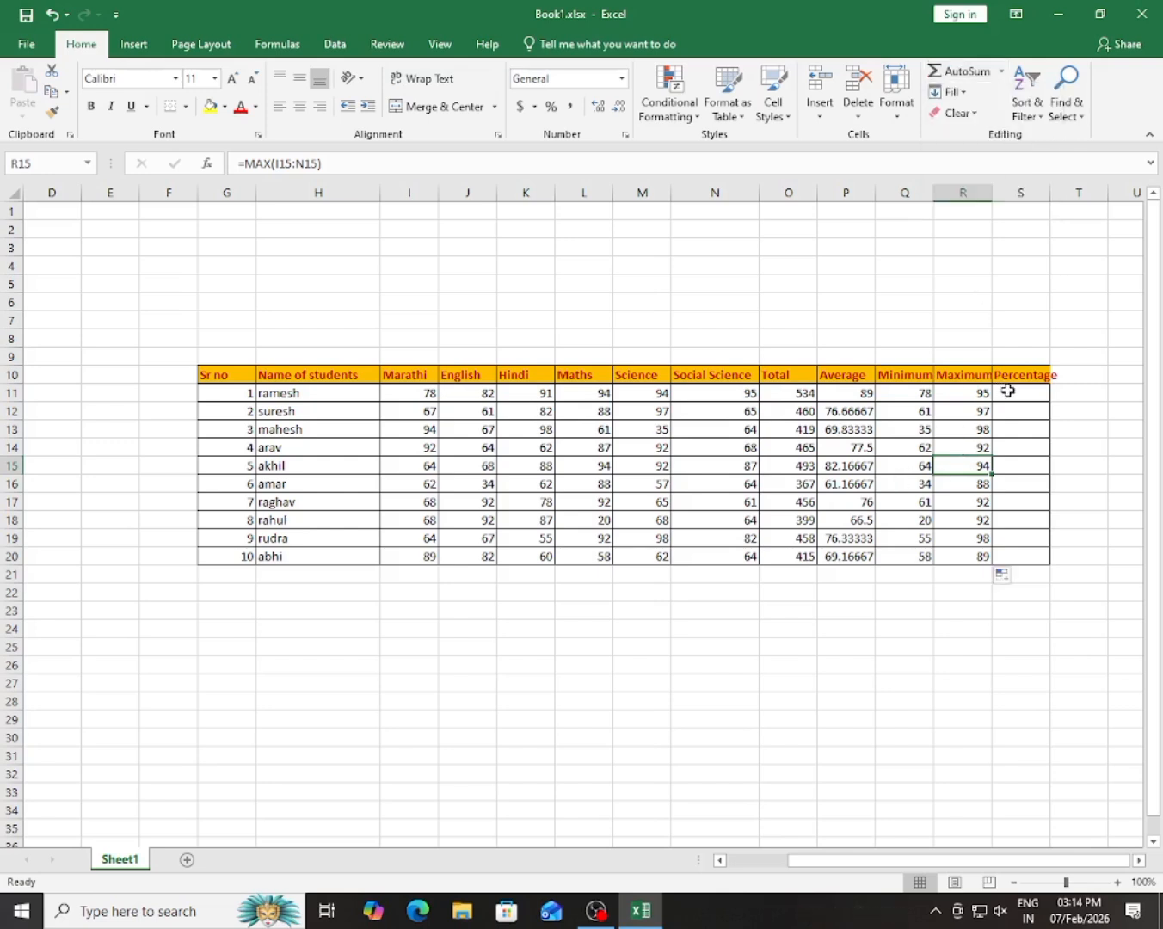
# Step: Enter the formula =O11/600 in the first student's Percentage cell S11
pyautogui.click(1007, 392)
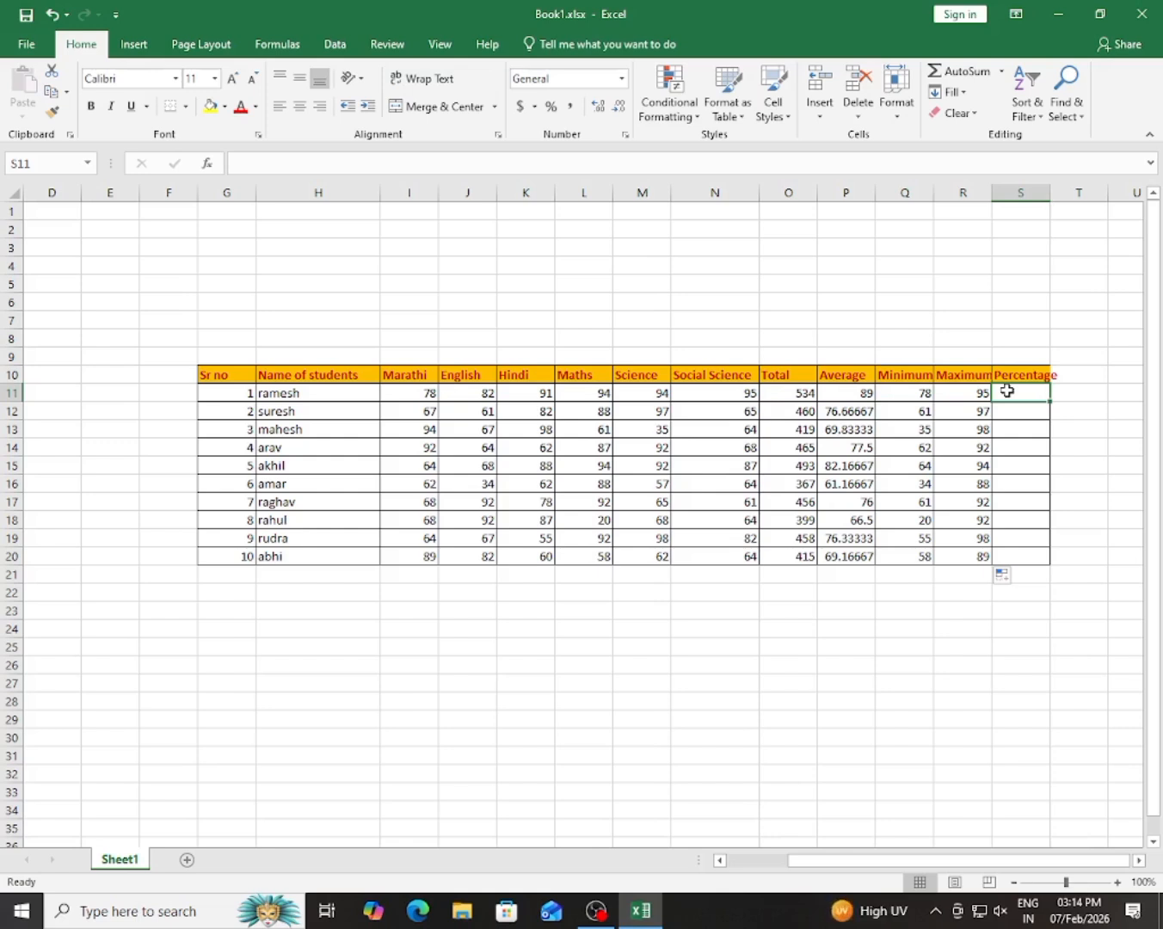
pyautogui.click(1003, 71)
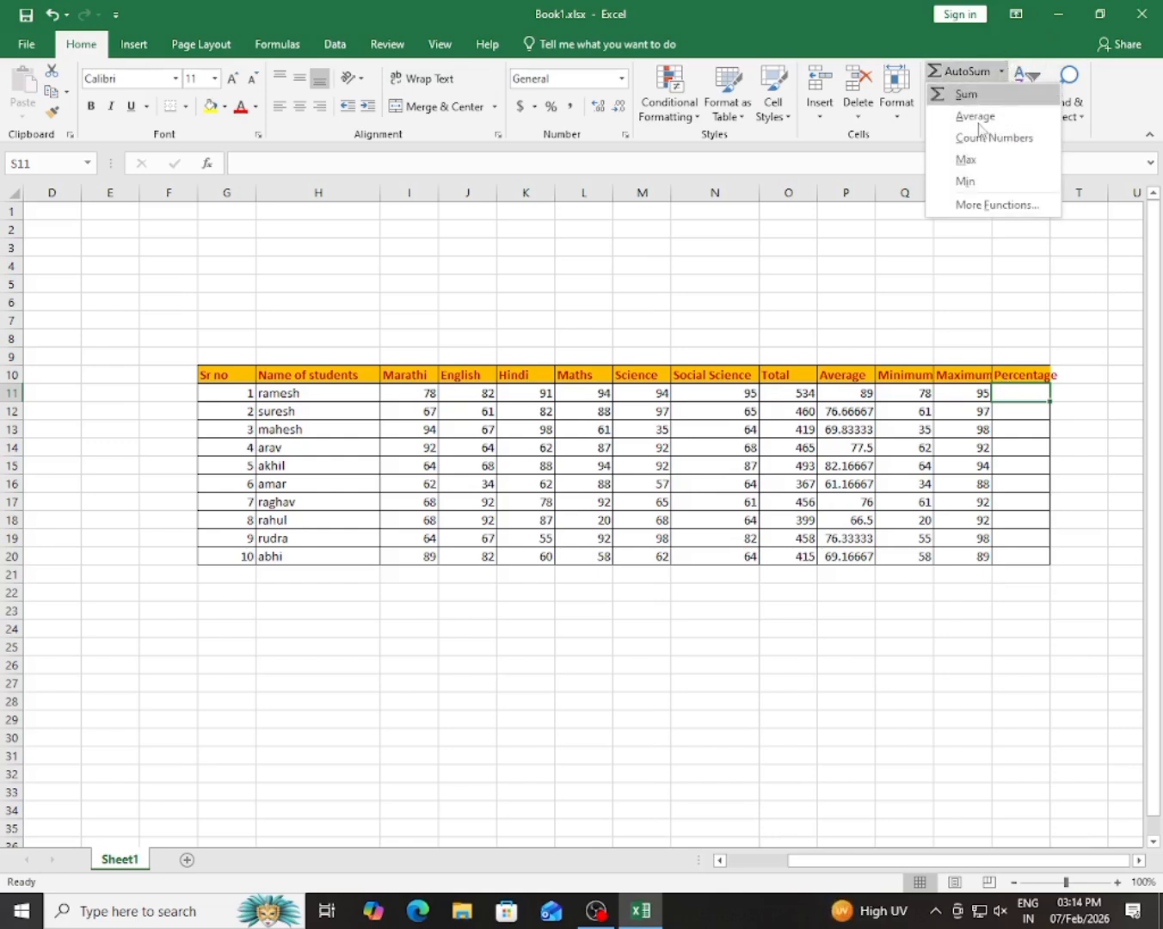
pyautogui.click(1086, 369)
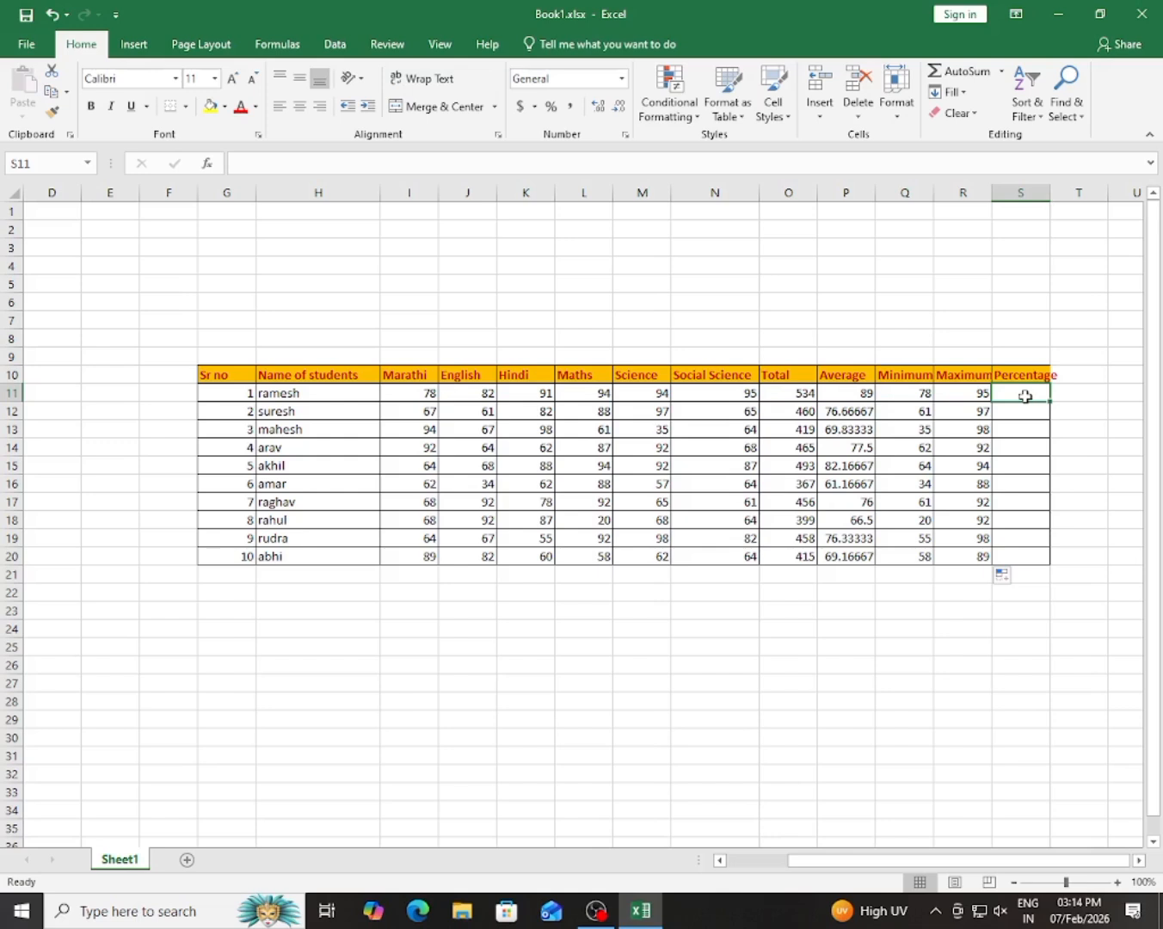
pyautogui.write('=')
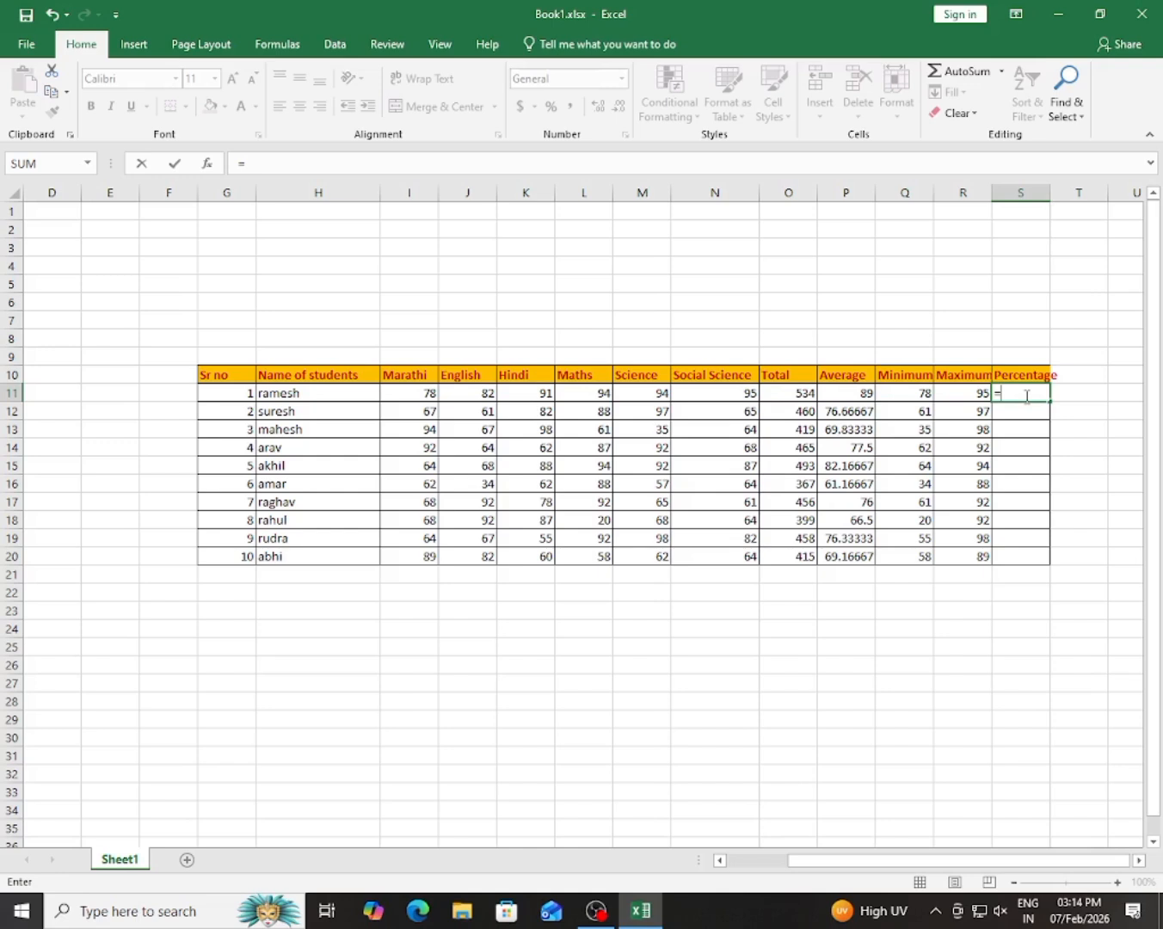
pyautogui.click(777, 393)
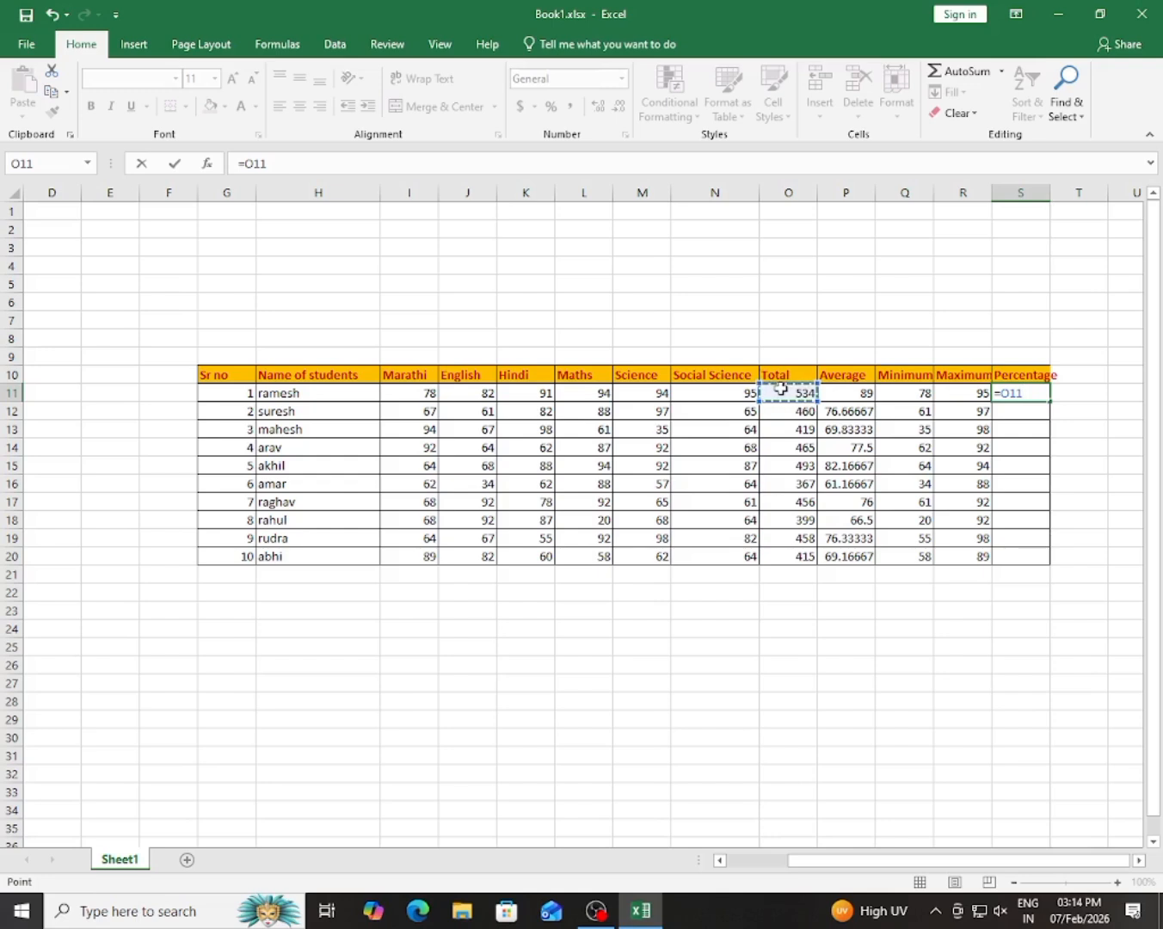
pyautogui.write('/600')
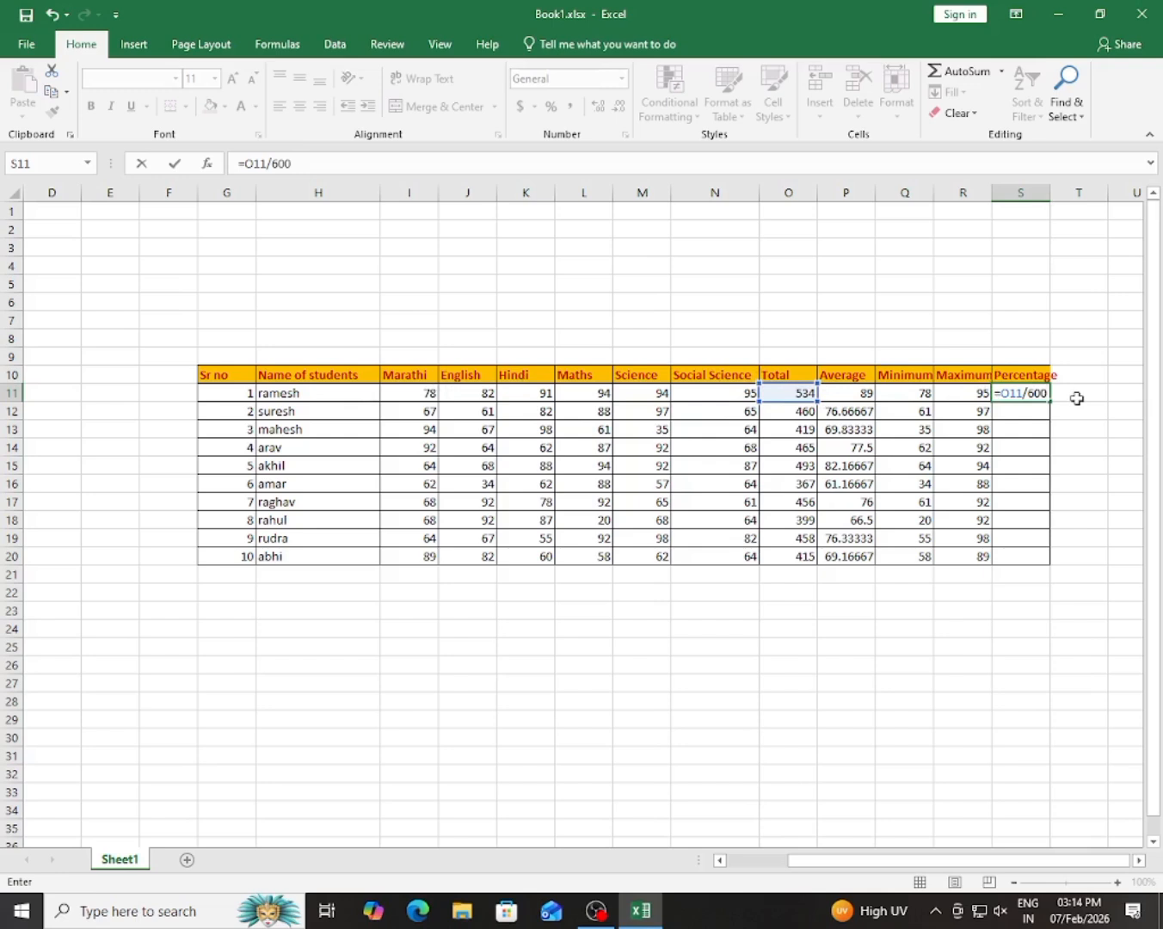
pyautogui.press('Return')
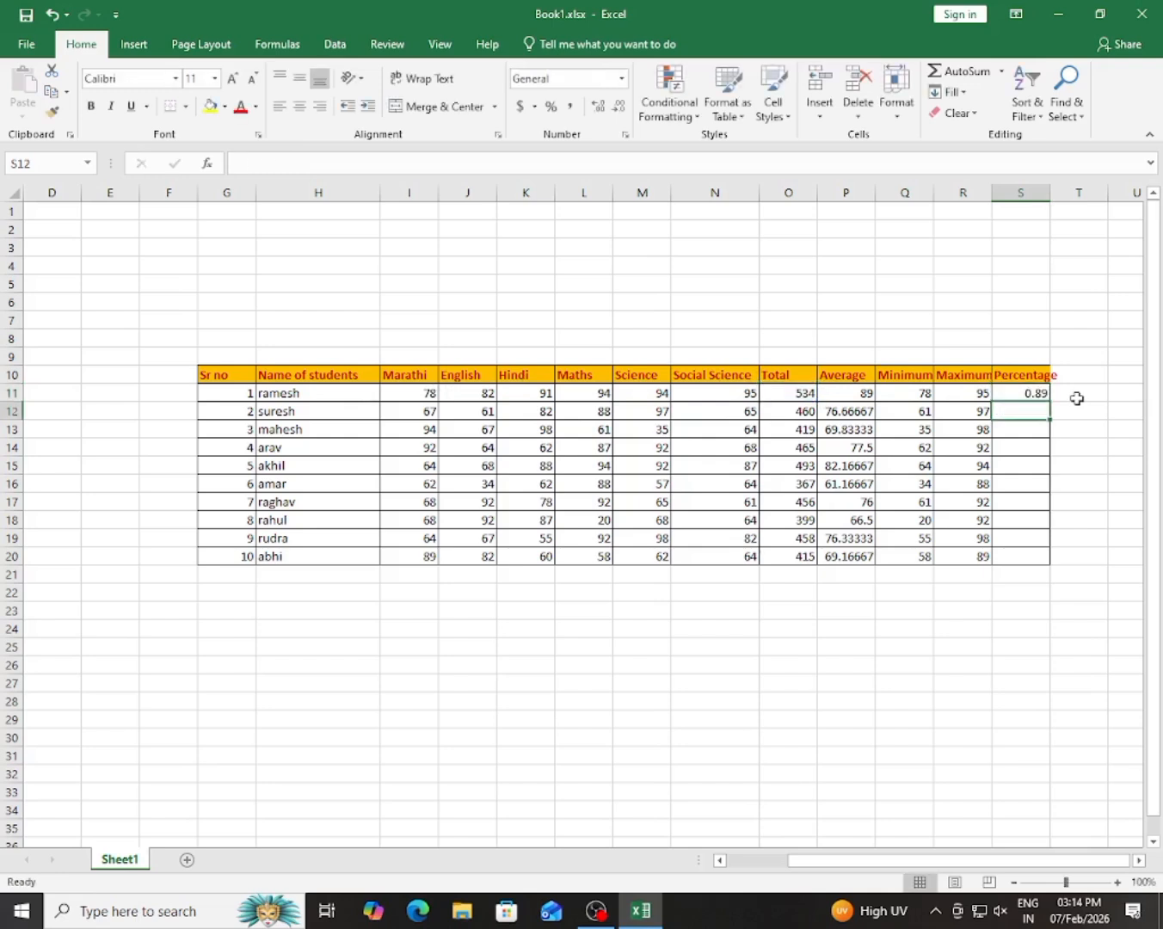
# Step: Fill the Percentage formula from S11 down to S20 and format the range in percent style
pyautogui.click(1043, 394)
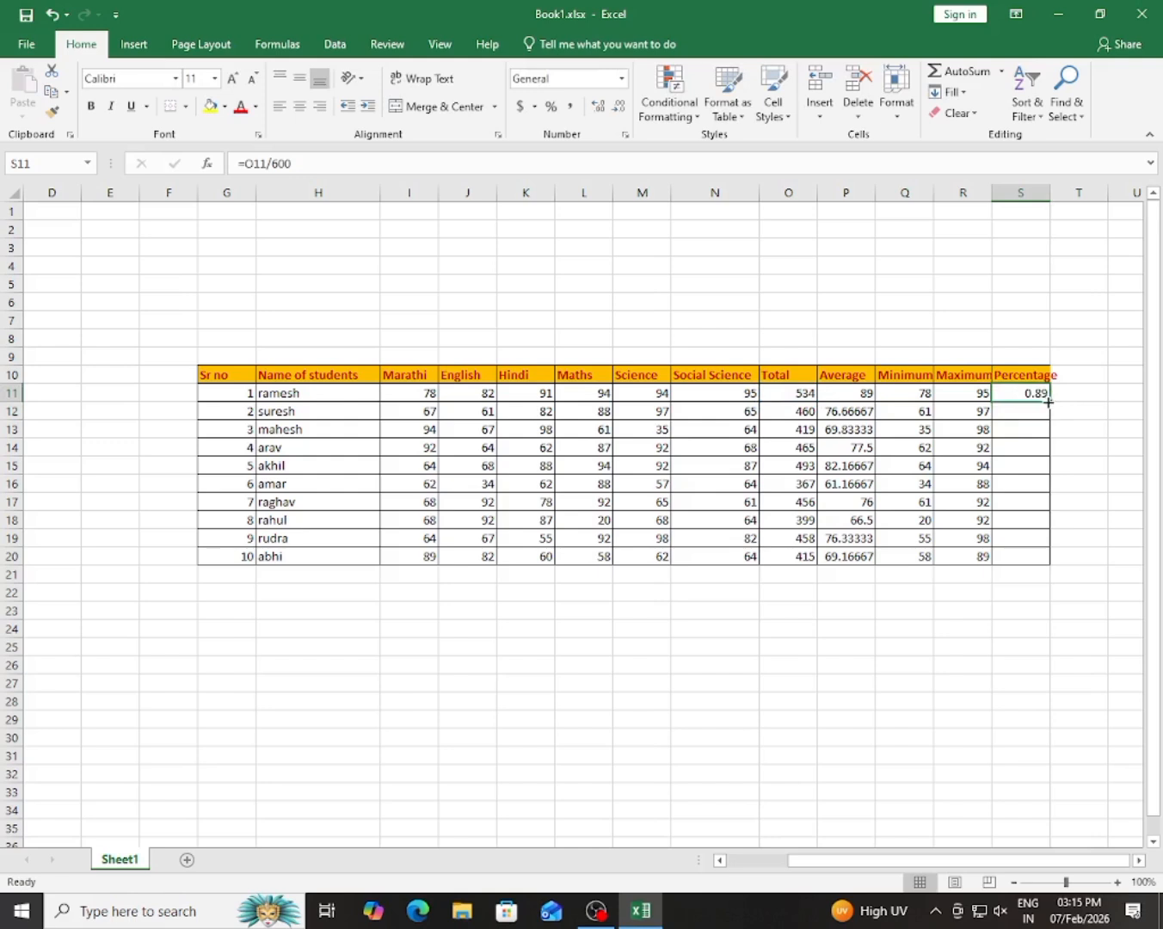
pyautogui.moveTo(1049, 402); pyautogui.dragTo(1043, 559)
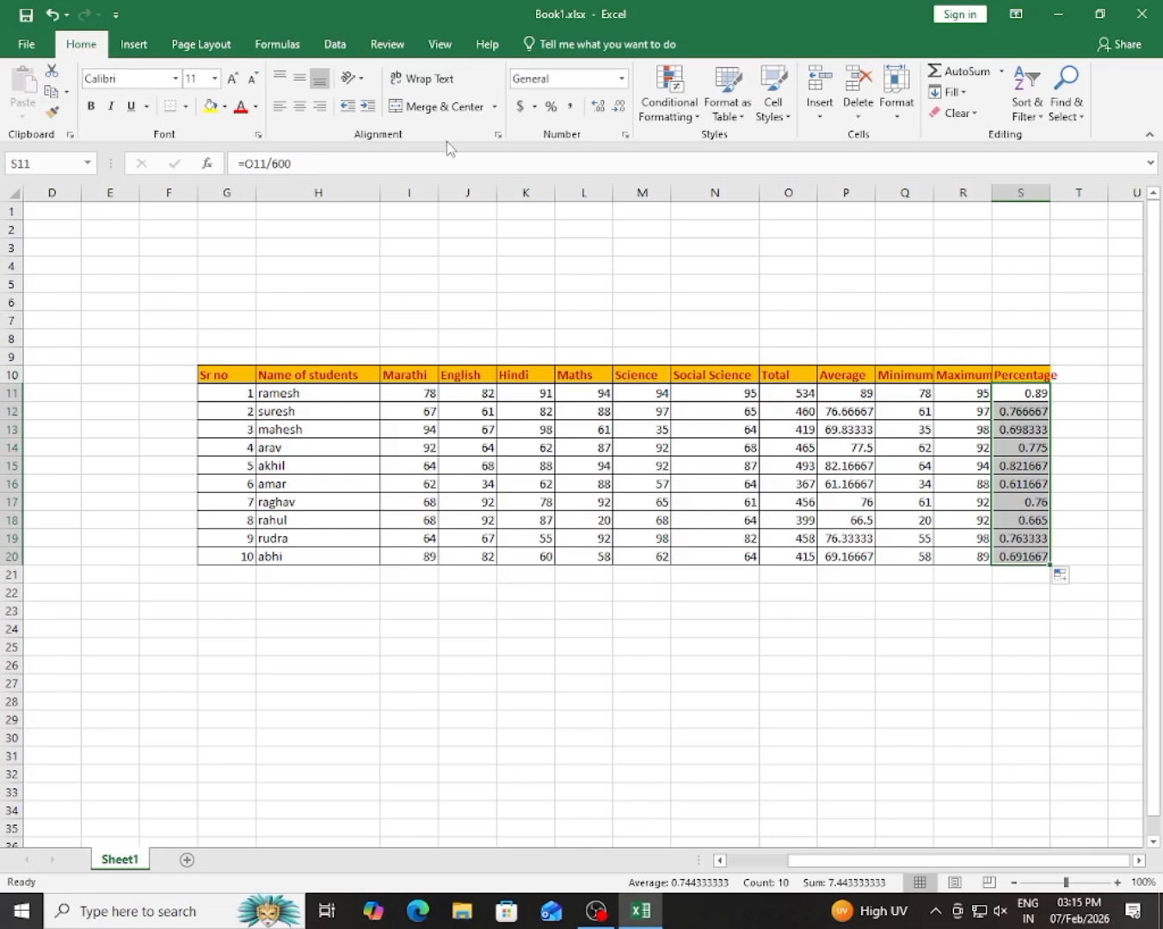
pyautogui.click(553, 110)
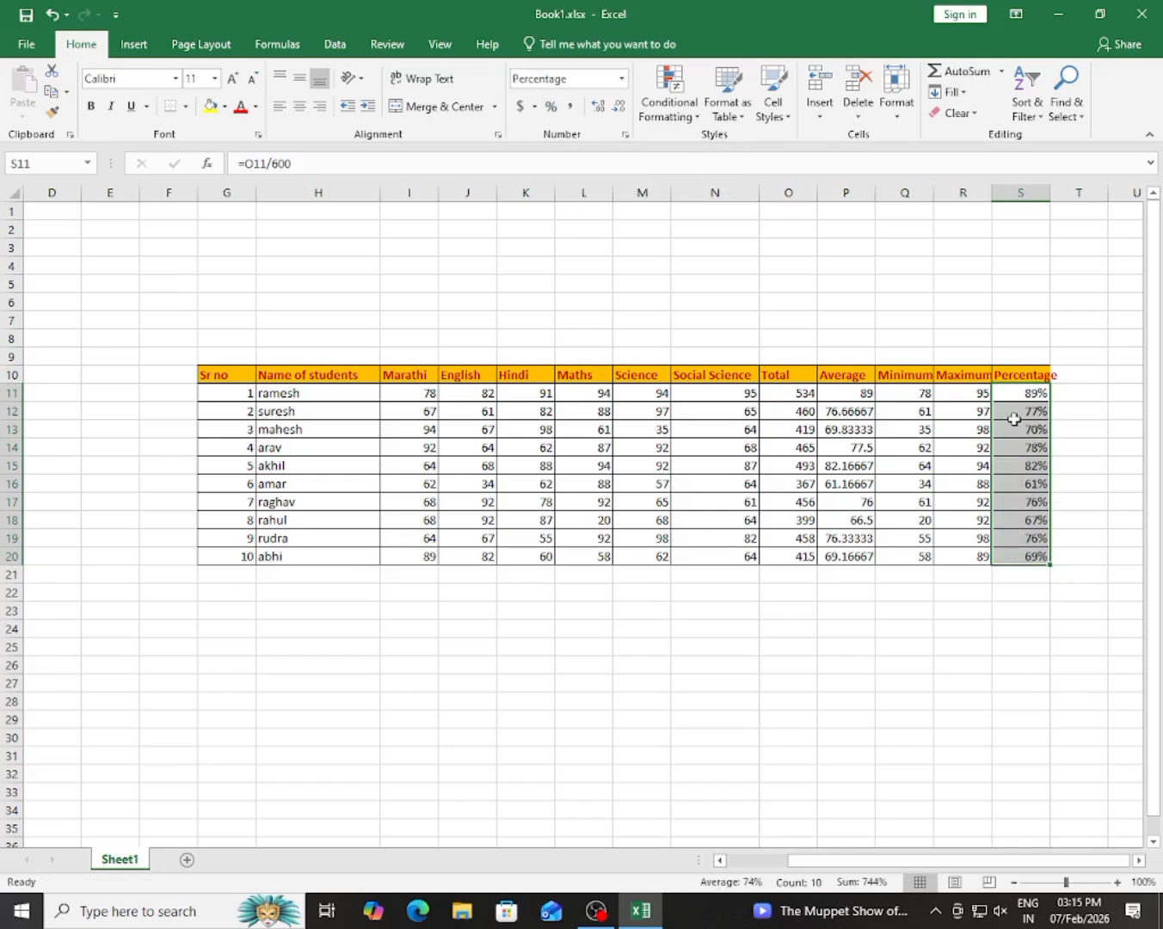
# Step: Enter the sample numbers 45 in N26 and 9 in N27 below the marksheet
pyautogui.click(698, 666)
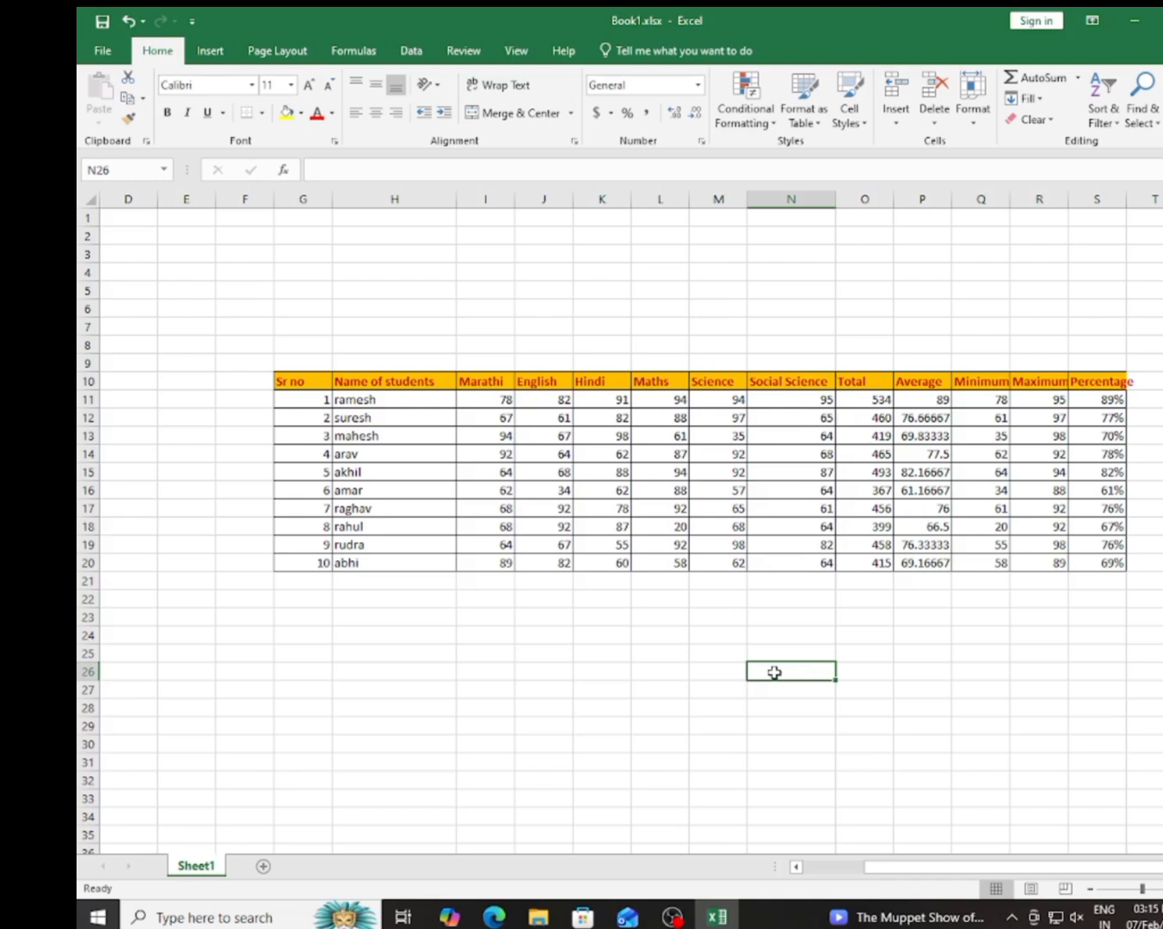
pyautogui.write('45')
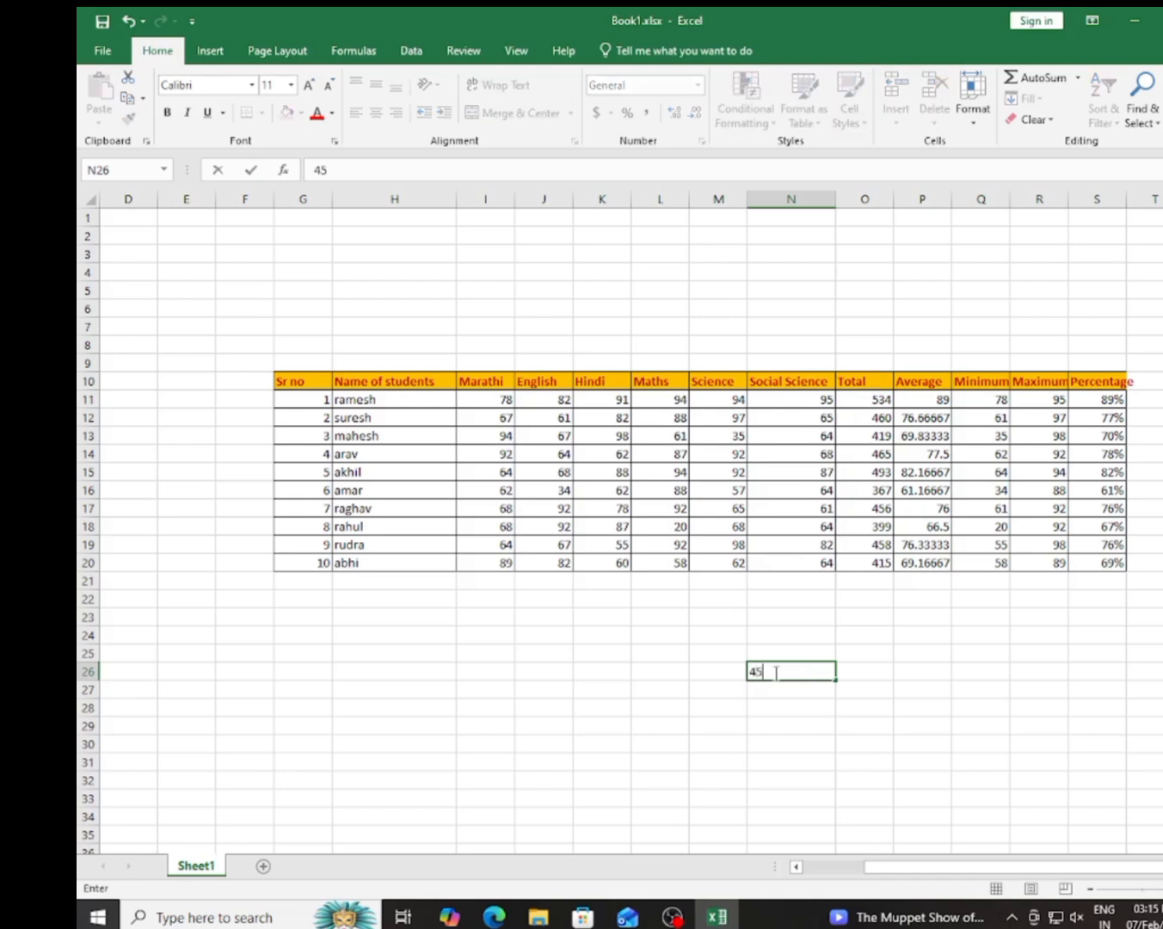
pyautogui.press('Return')
pyautogui.write('9')
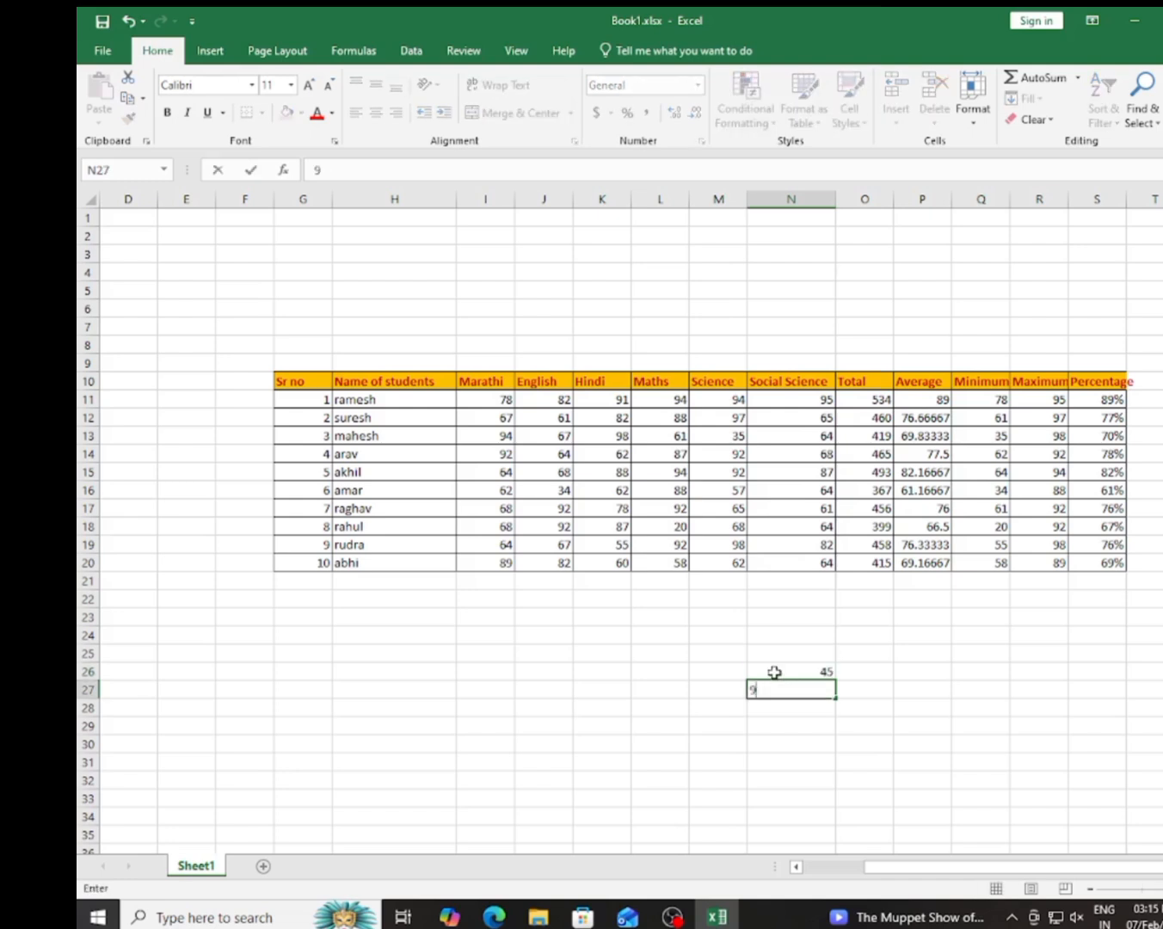
pyautogui.press('Tab')
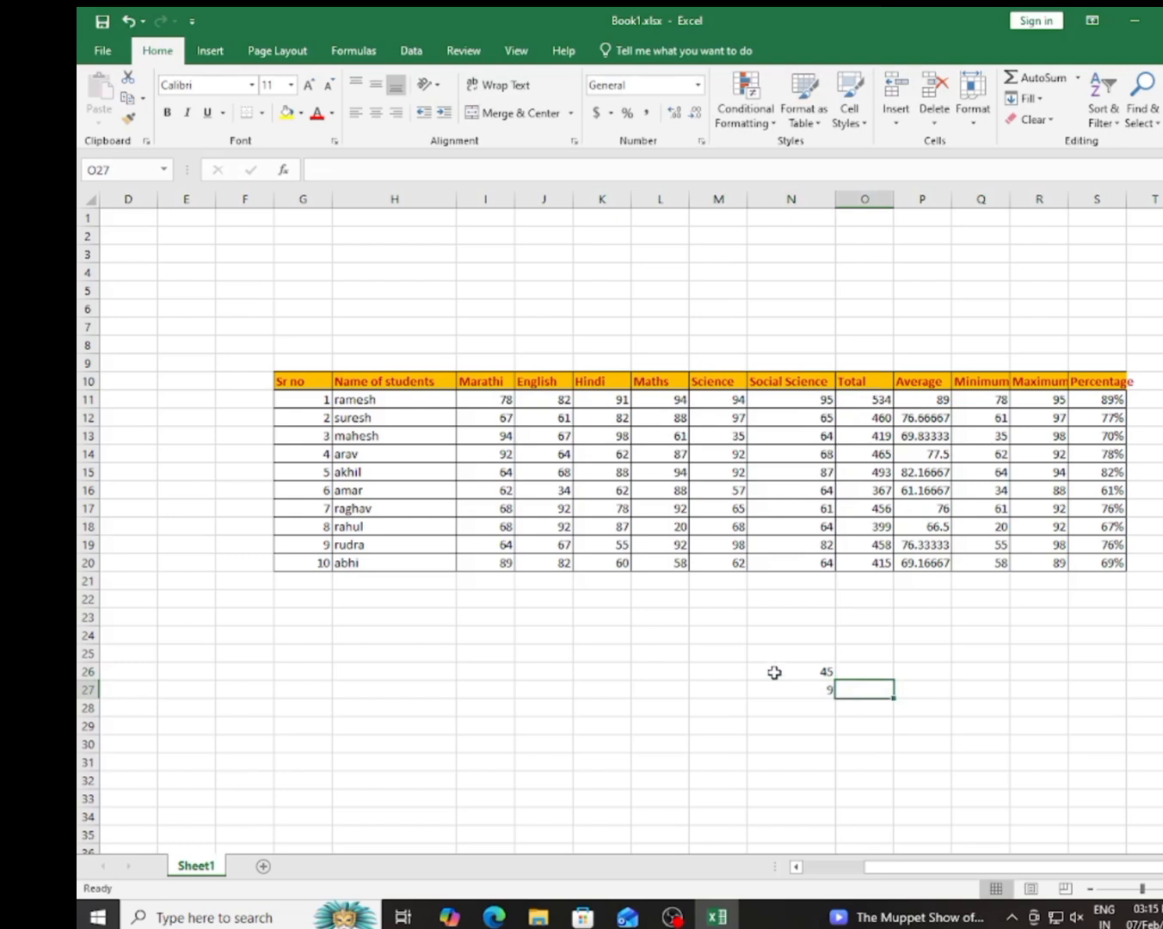
# Step: Enter the addition formula =N26+N27 in cell O27
pyautogui.write('=')
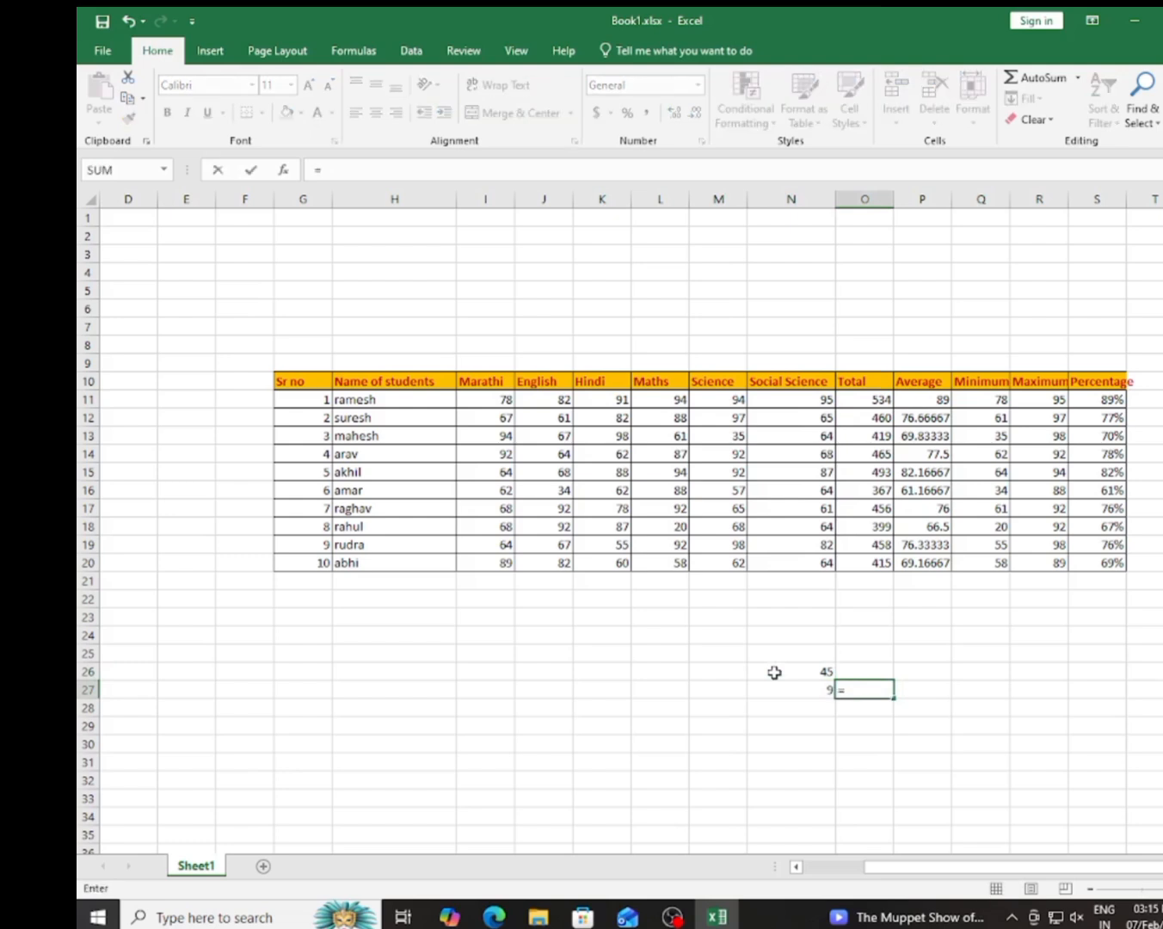
pyautogui.press('Up')
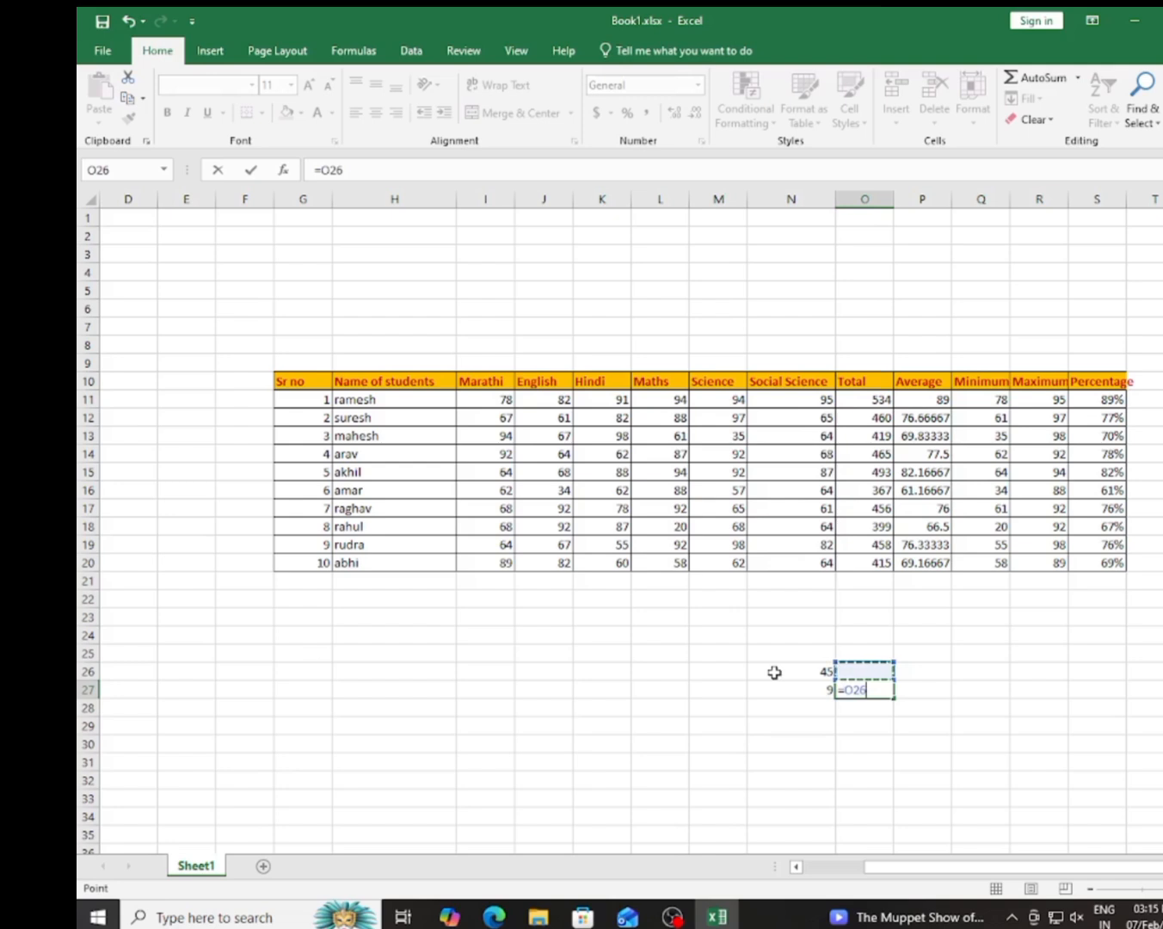
pyautogui.press('Left')
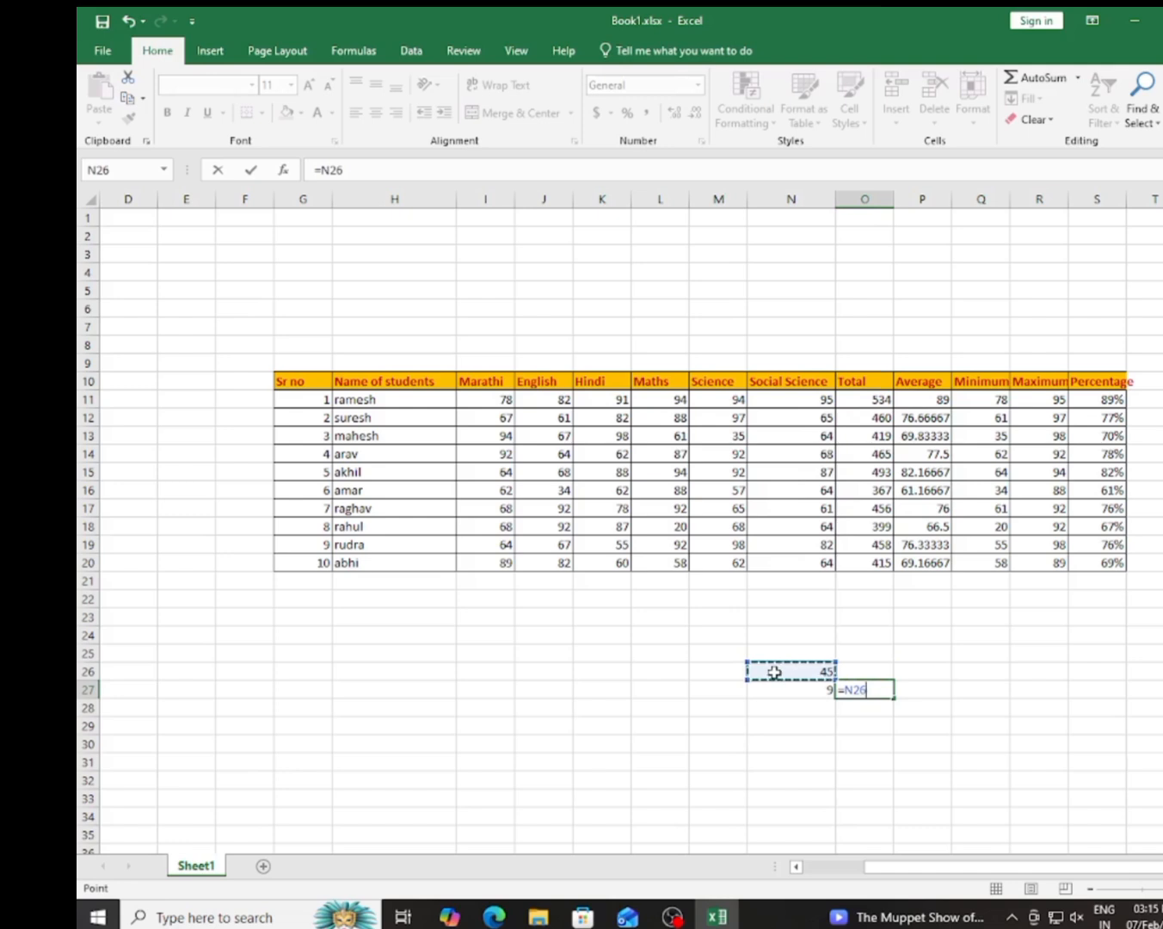
pyautogui.write('+')
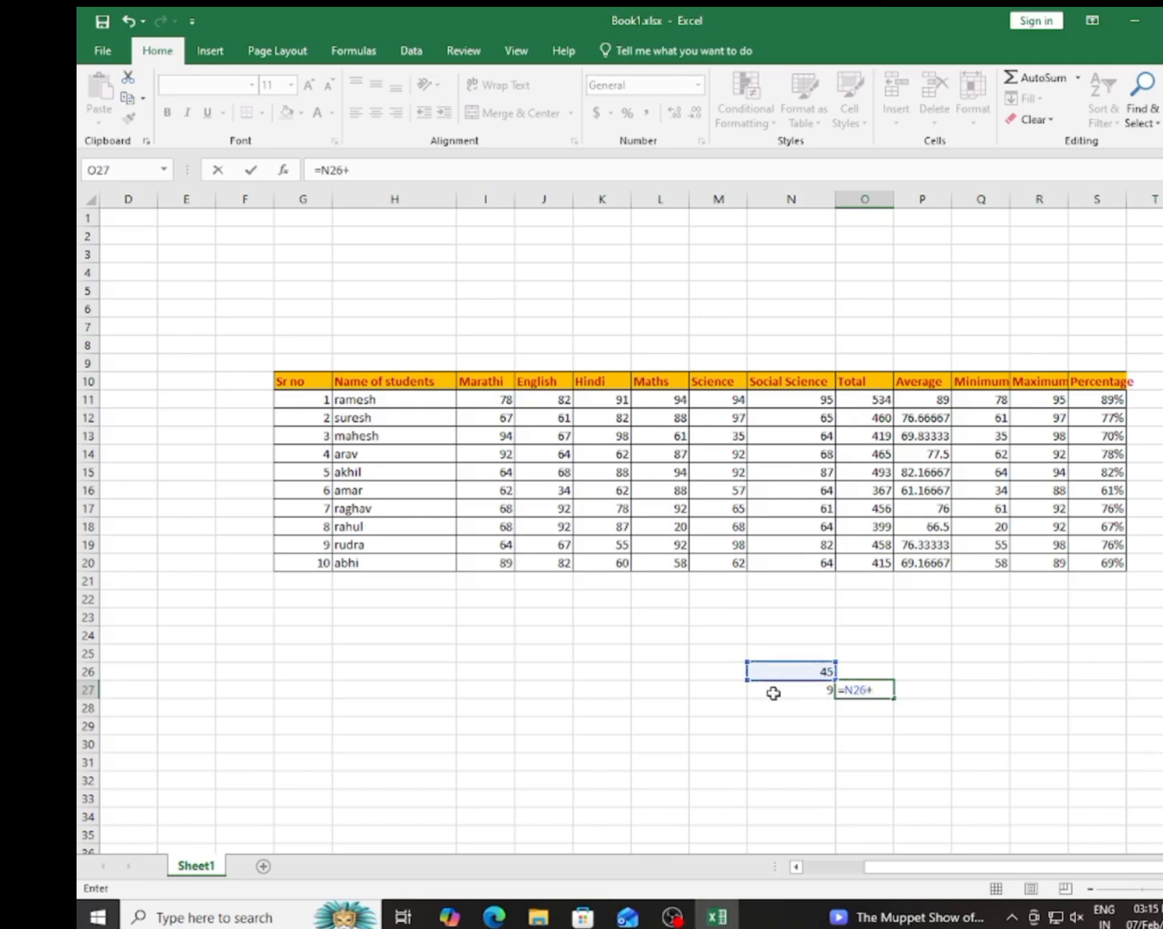
pyautogui.click(774, 691)
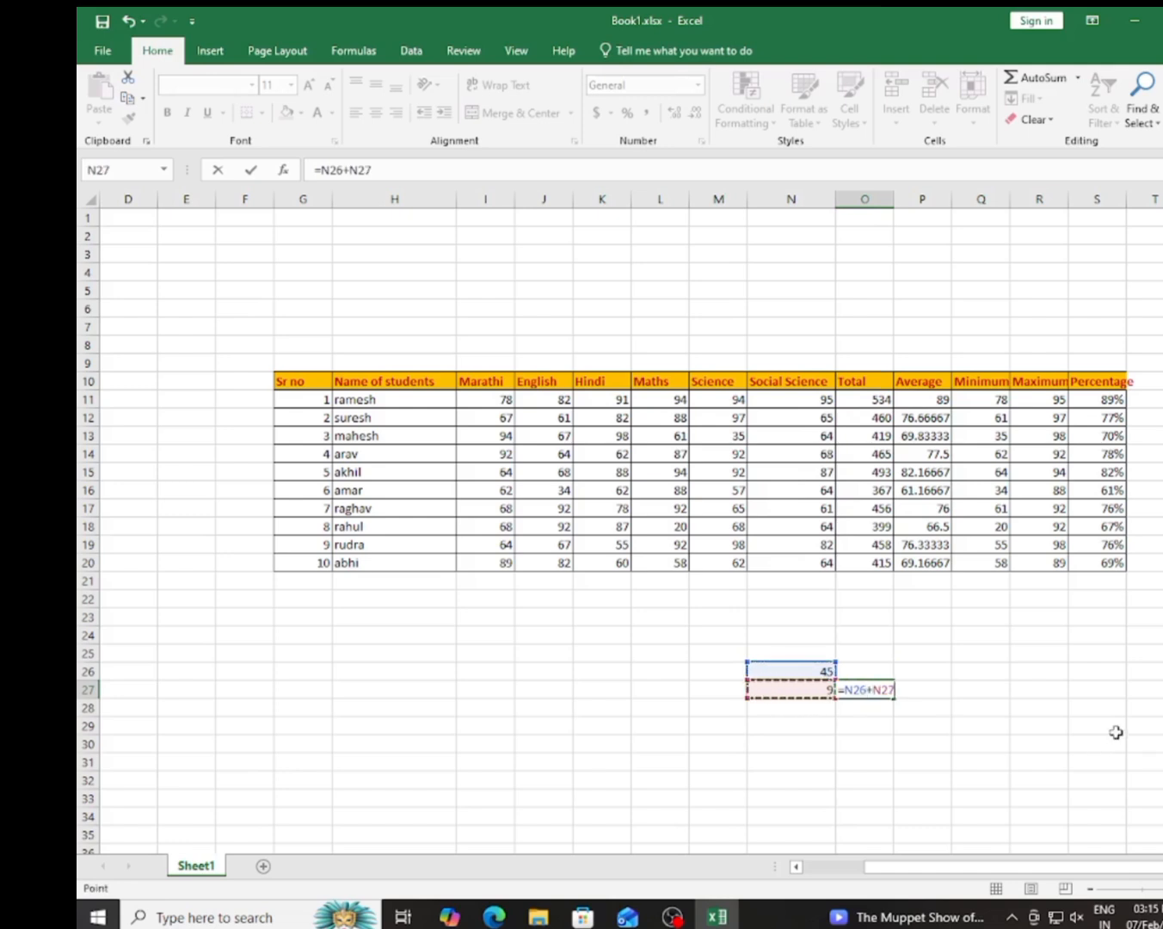
pyautogui.press('Return')
# Step: Review the addition formula in O27 and the two sample cells it references
pyautogui.click(873, 688)
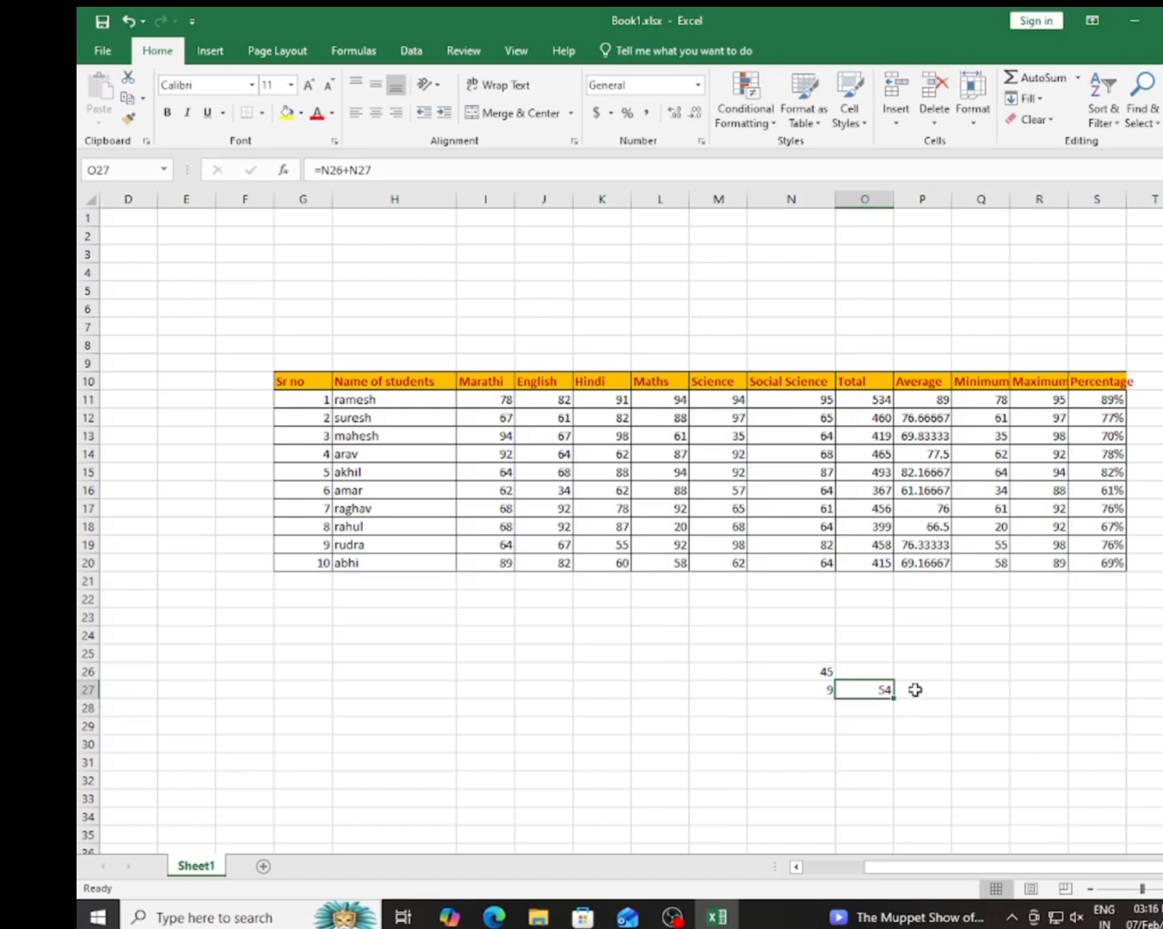
pyautogui.moveTo(821, 671); pyautogui.dragTo(823, 689)
pyautogui.click(871, 688)
pyautogui.moveTo(319, 177); pyautogui.dragTo(381, 177)
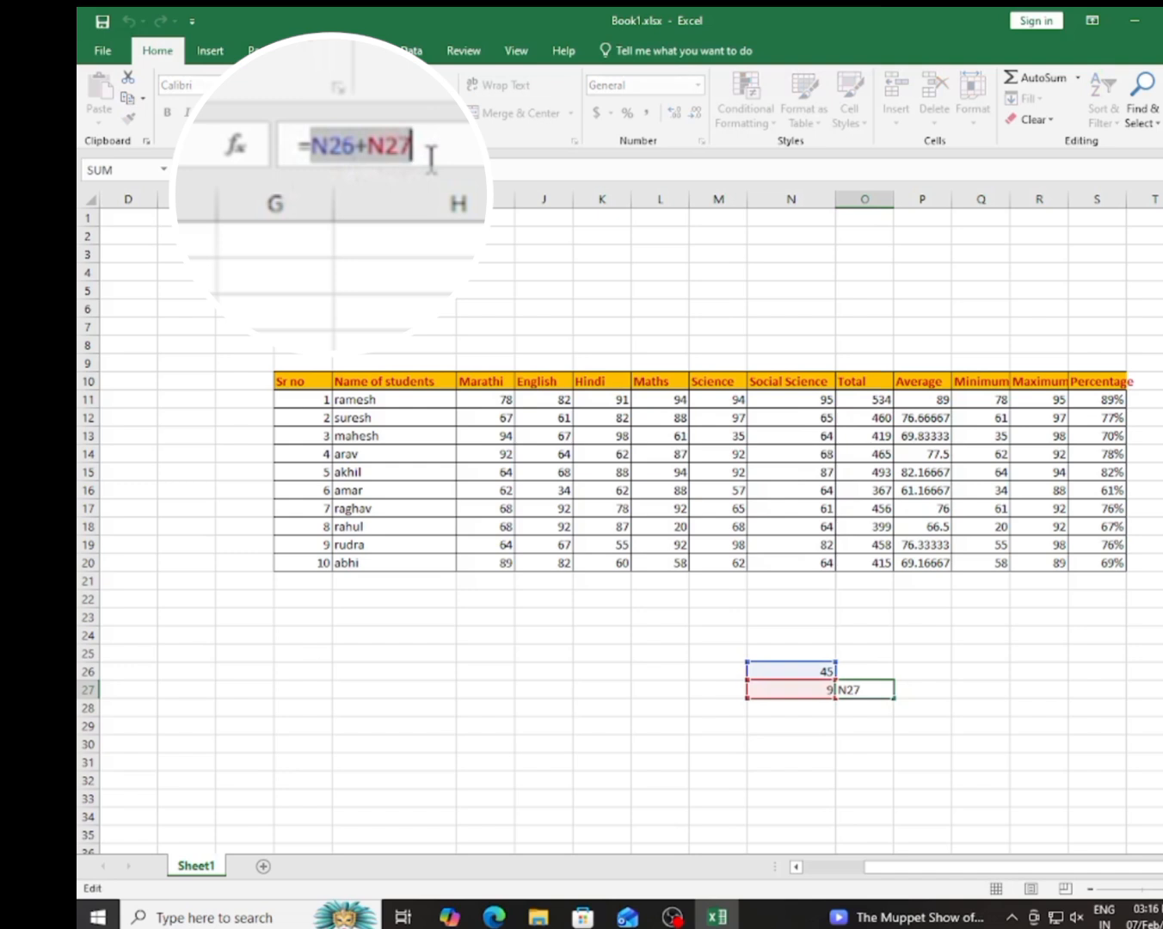
pyautogui.click(381, 176)
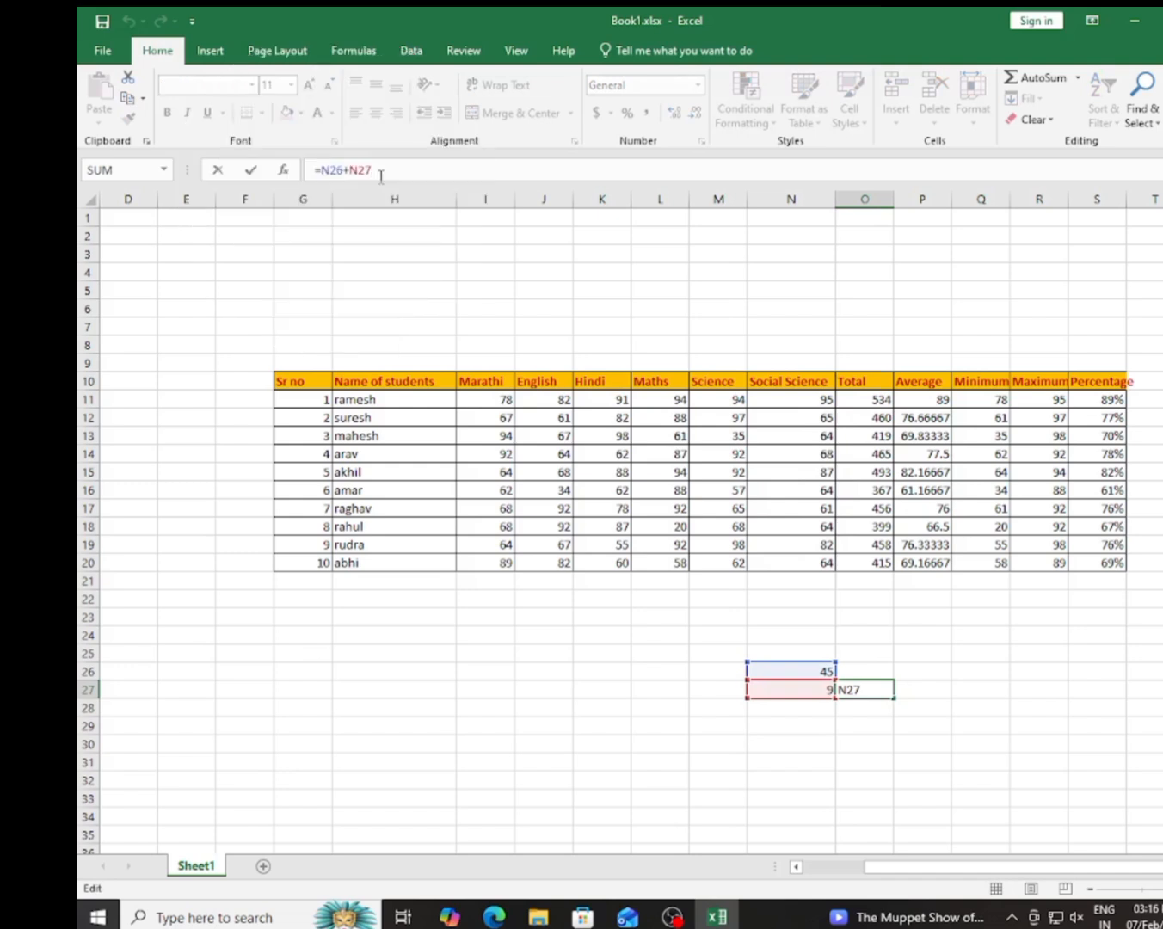
pyautogui.press('Return')
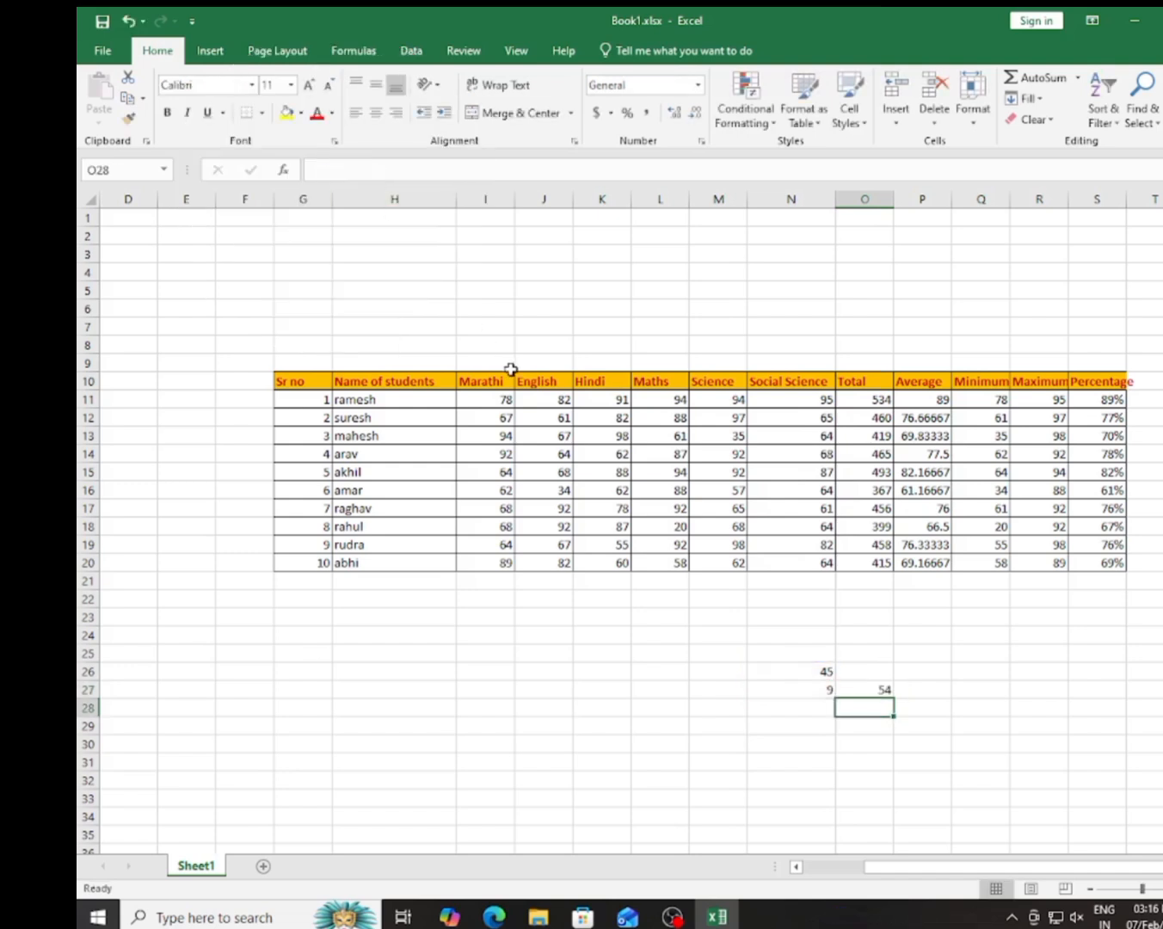
# Step: Enter the subtraction formula =N26-N27 in cell O28 and check it
pyautogui.write('=')
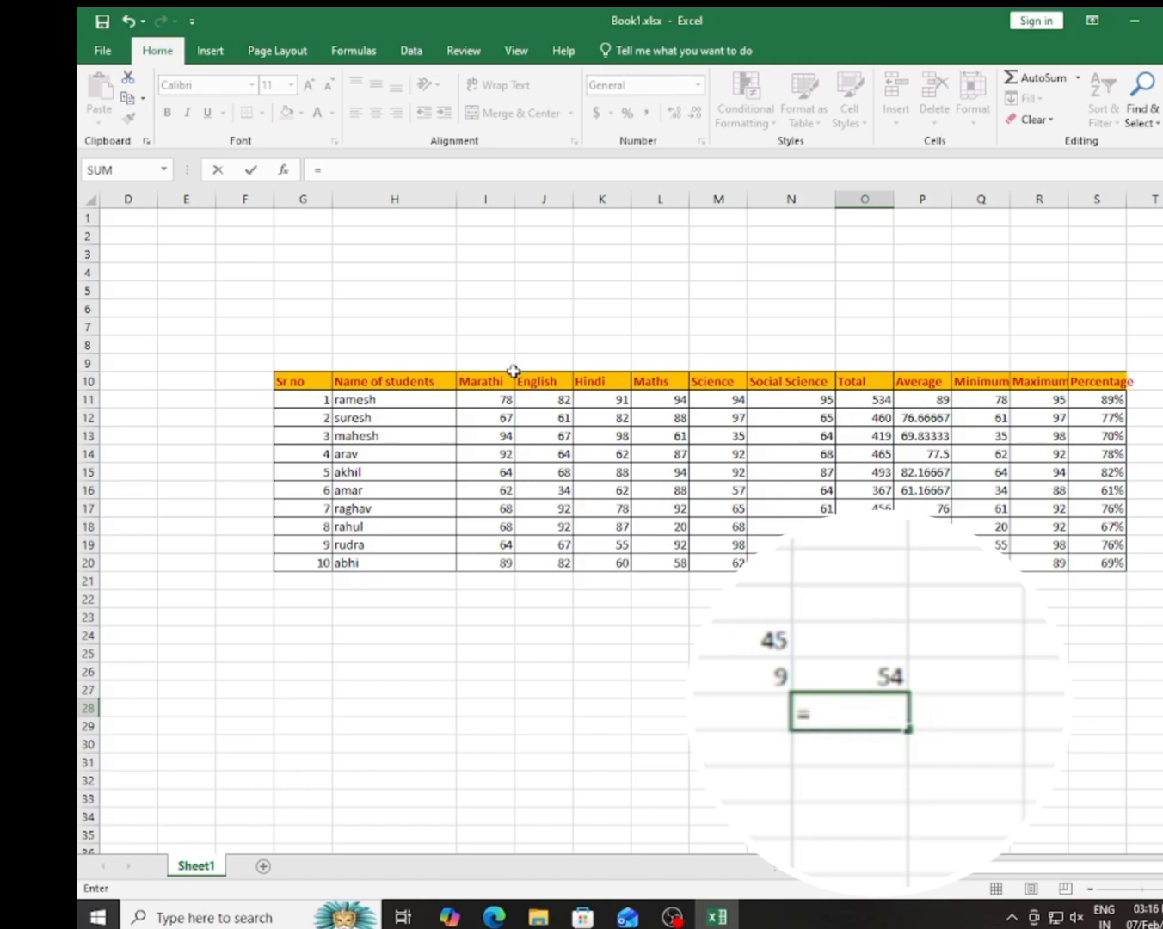
pyautogui.click(774, 650)
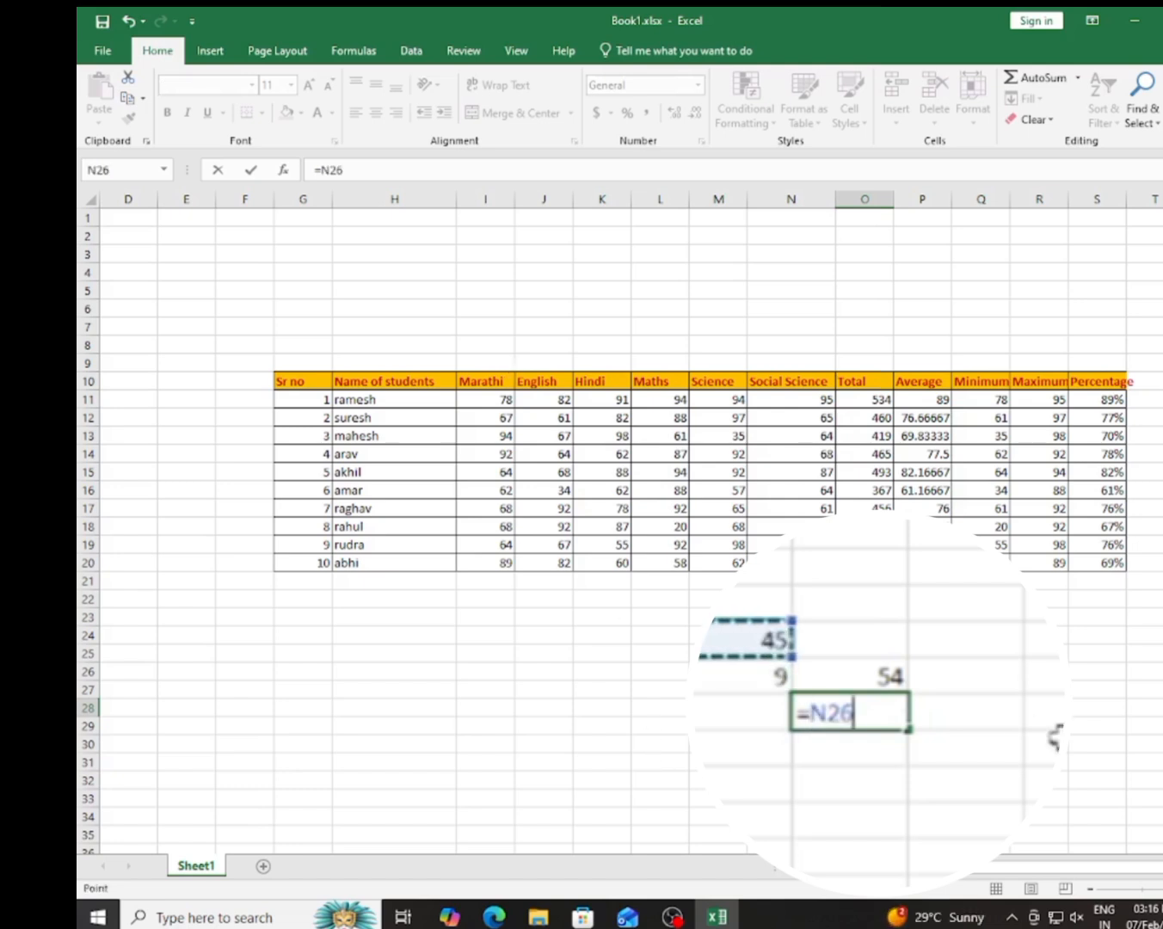
pyautogui.write('-')
pyautogui.click(707, 679)
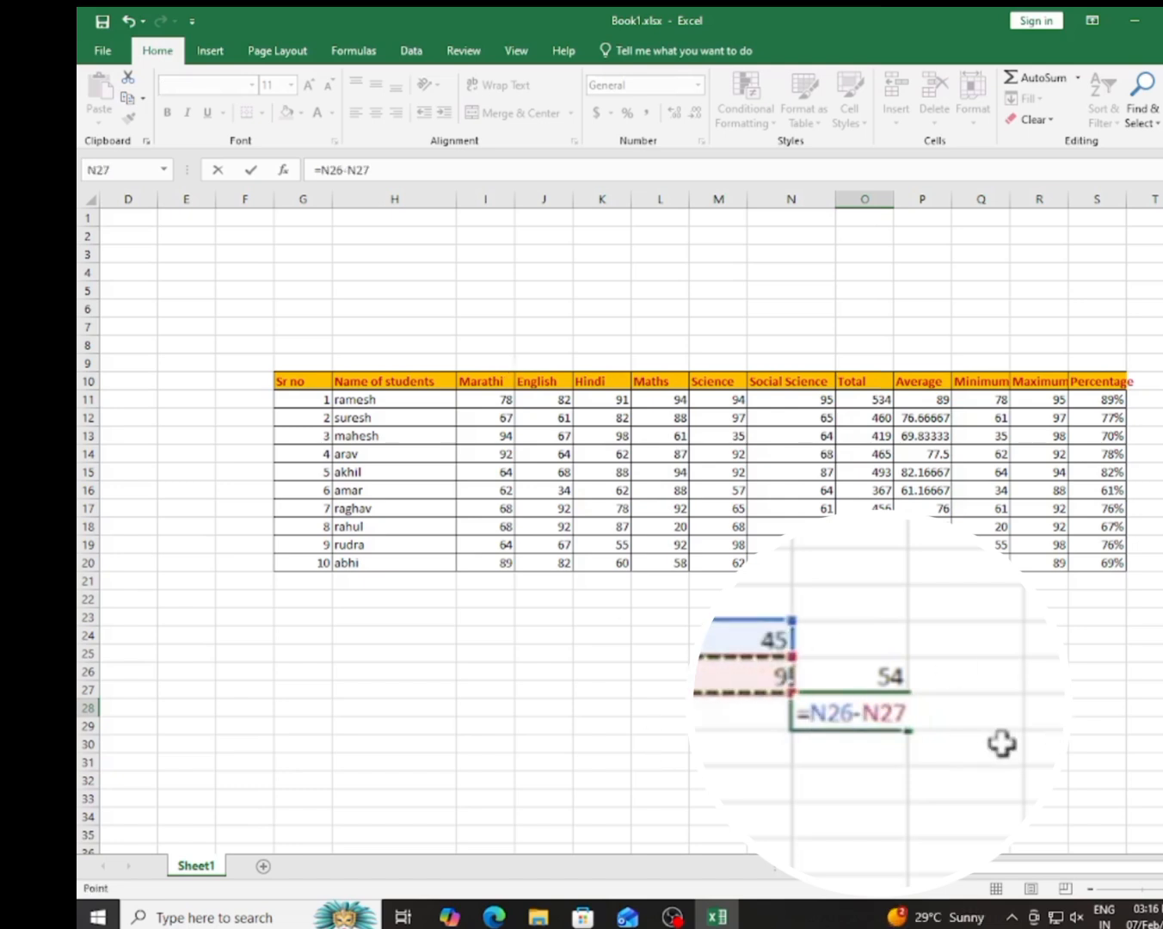
pyautogui.press('Return')
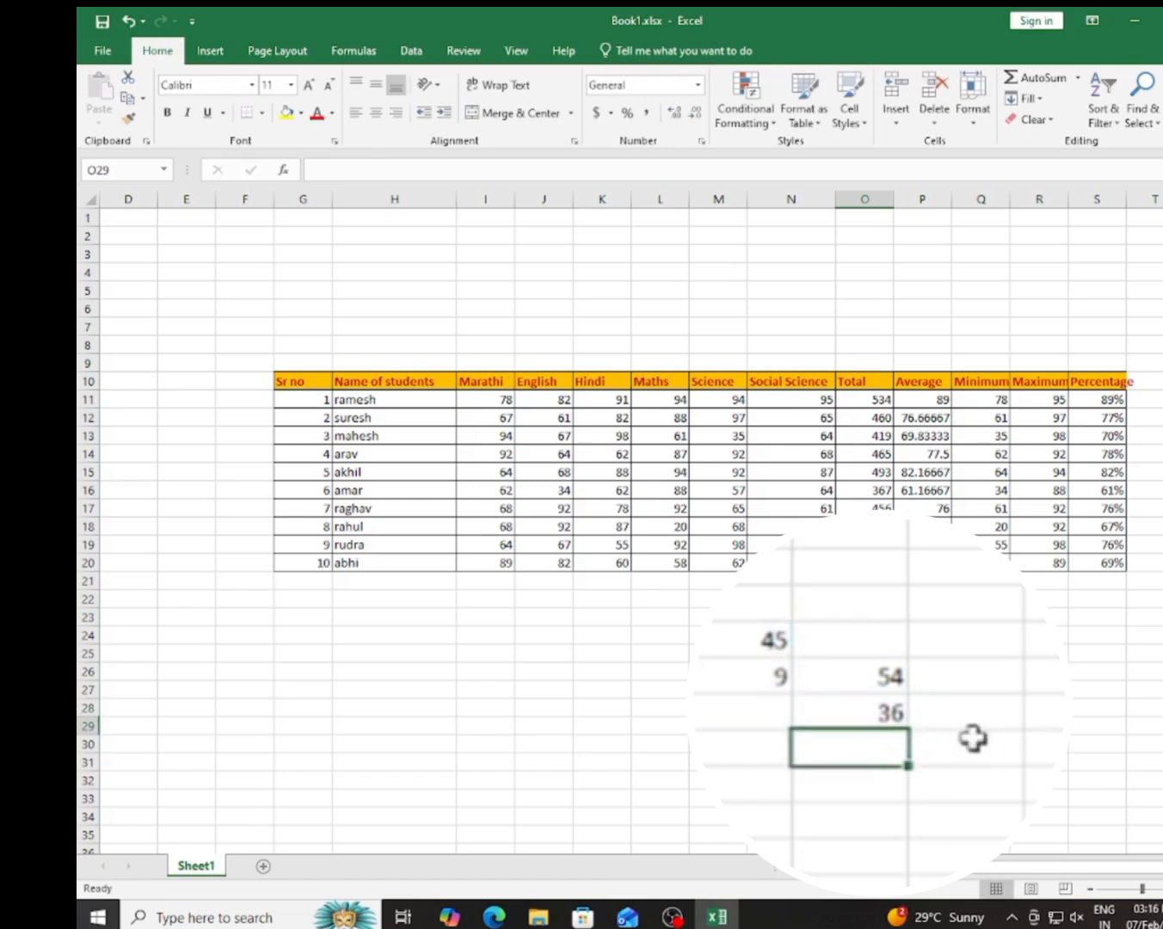
pyautogui.click(864, 708)
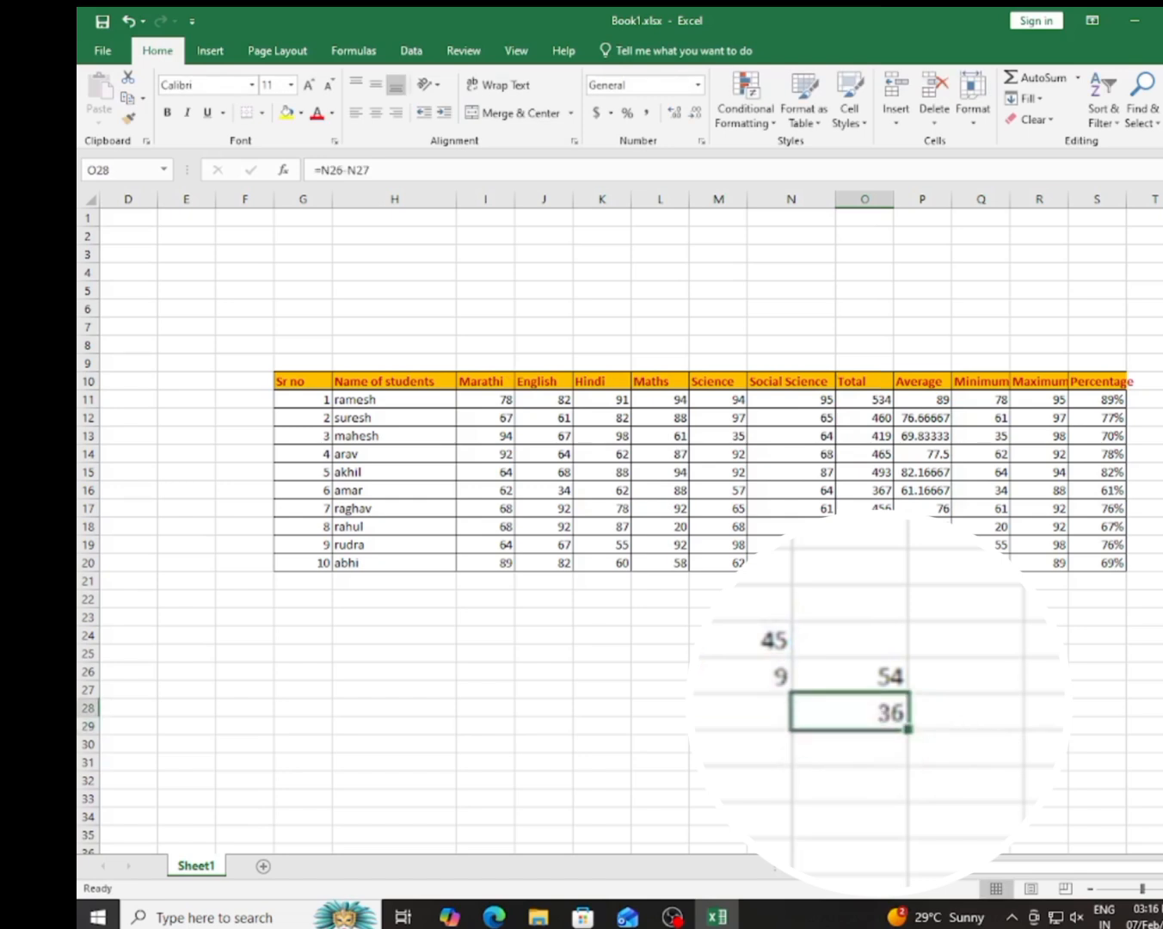
# Step: Enter the multiplication formula =N26*N27 in cell O29 and check it
pyautogui.click(864, 745)
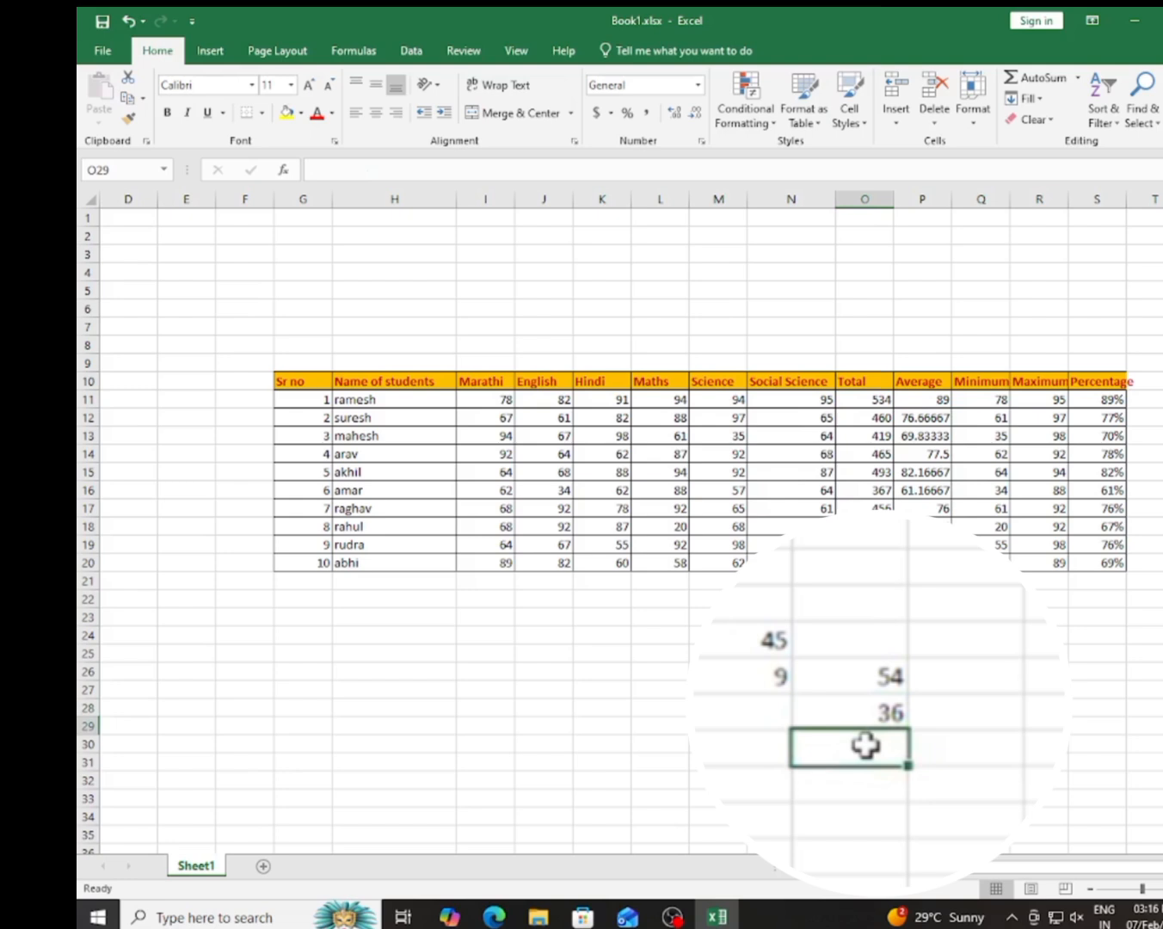
pyautogui.write('=')
pyautogui.click(746, 640)
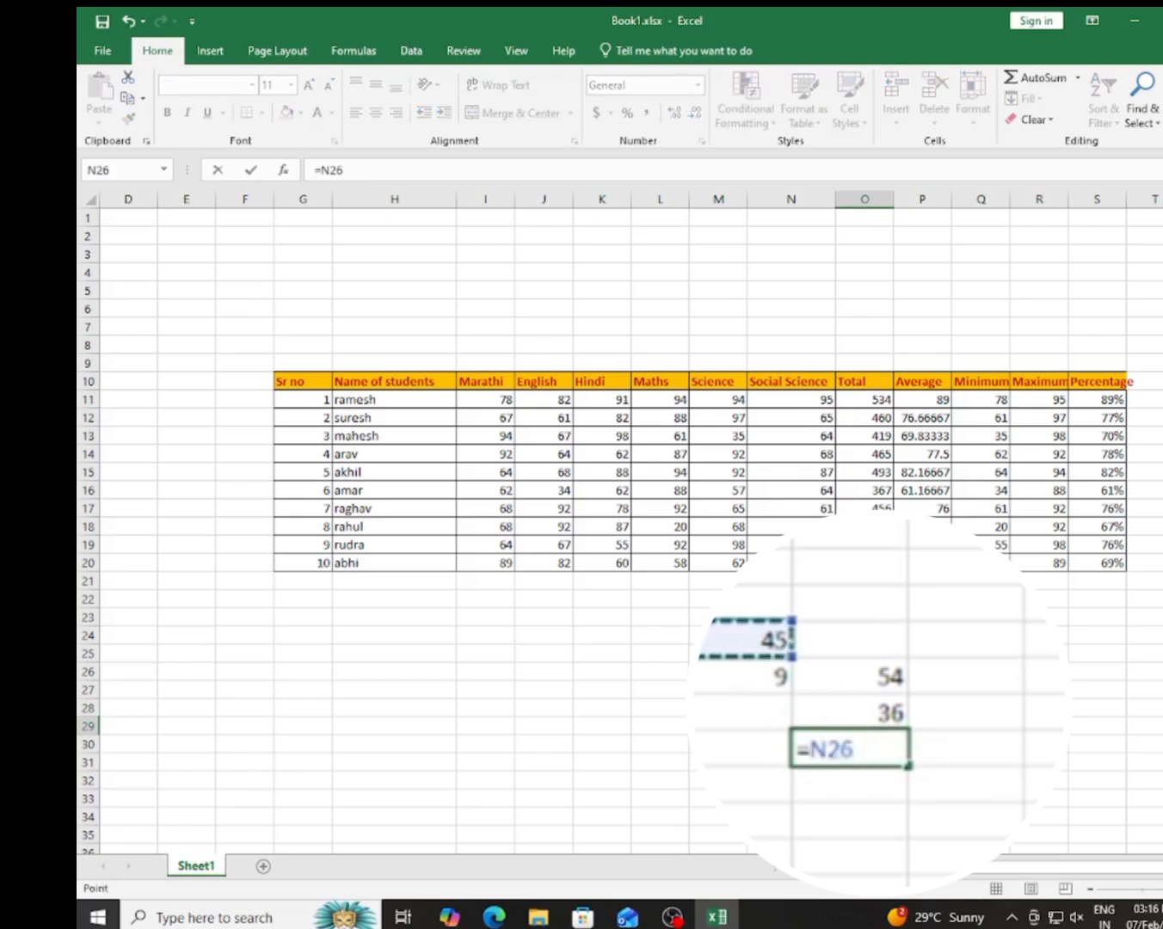
pyautogui.write('*')
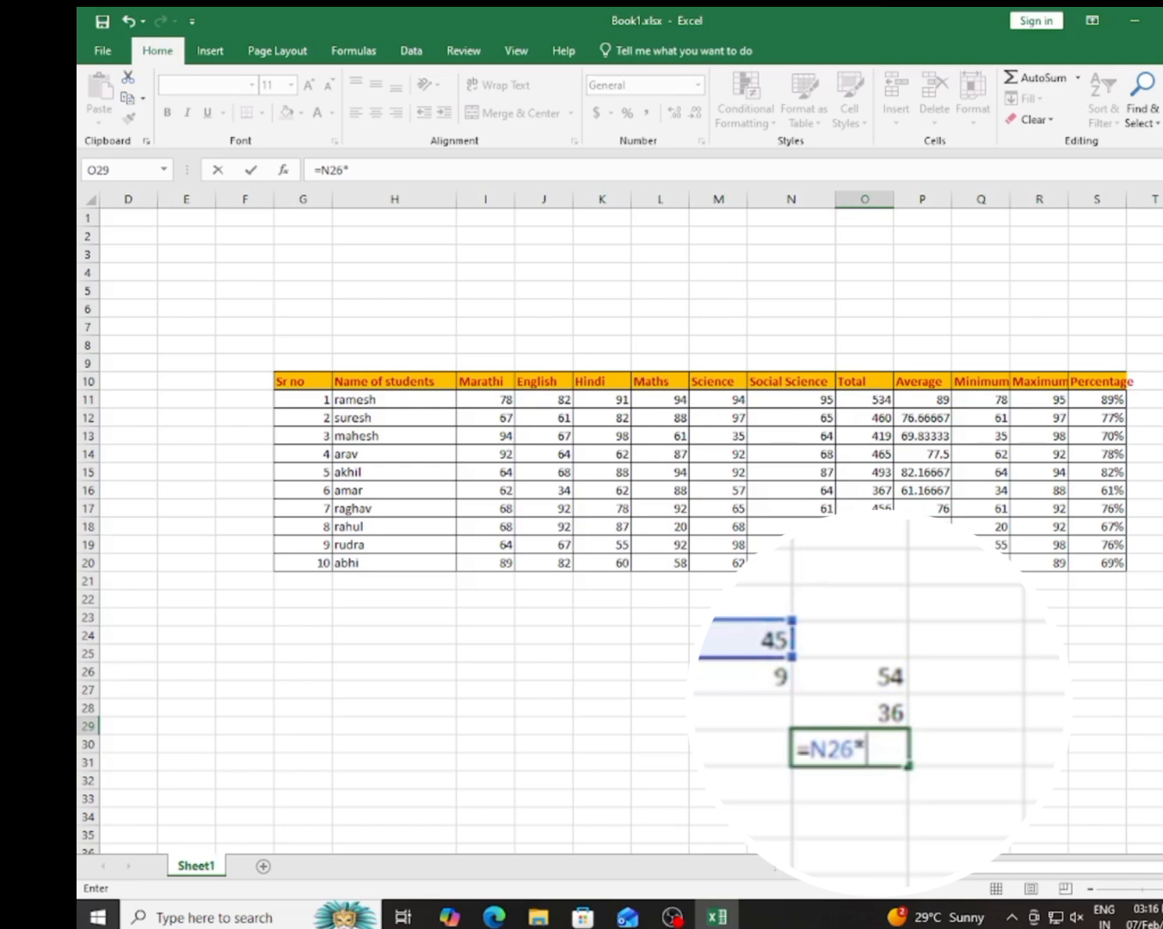
pyautogui.click(745, 680)
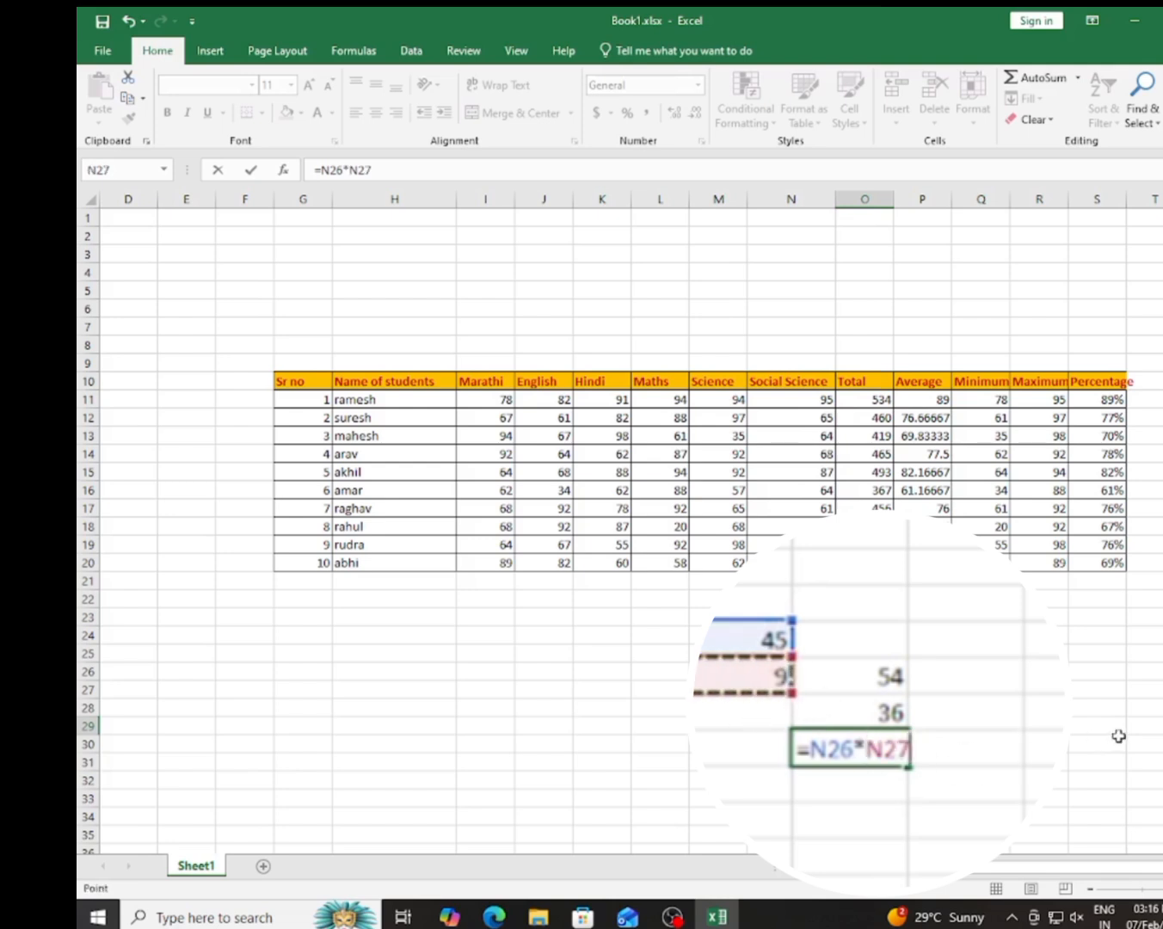
pyautogui.press('Return')
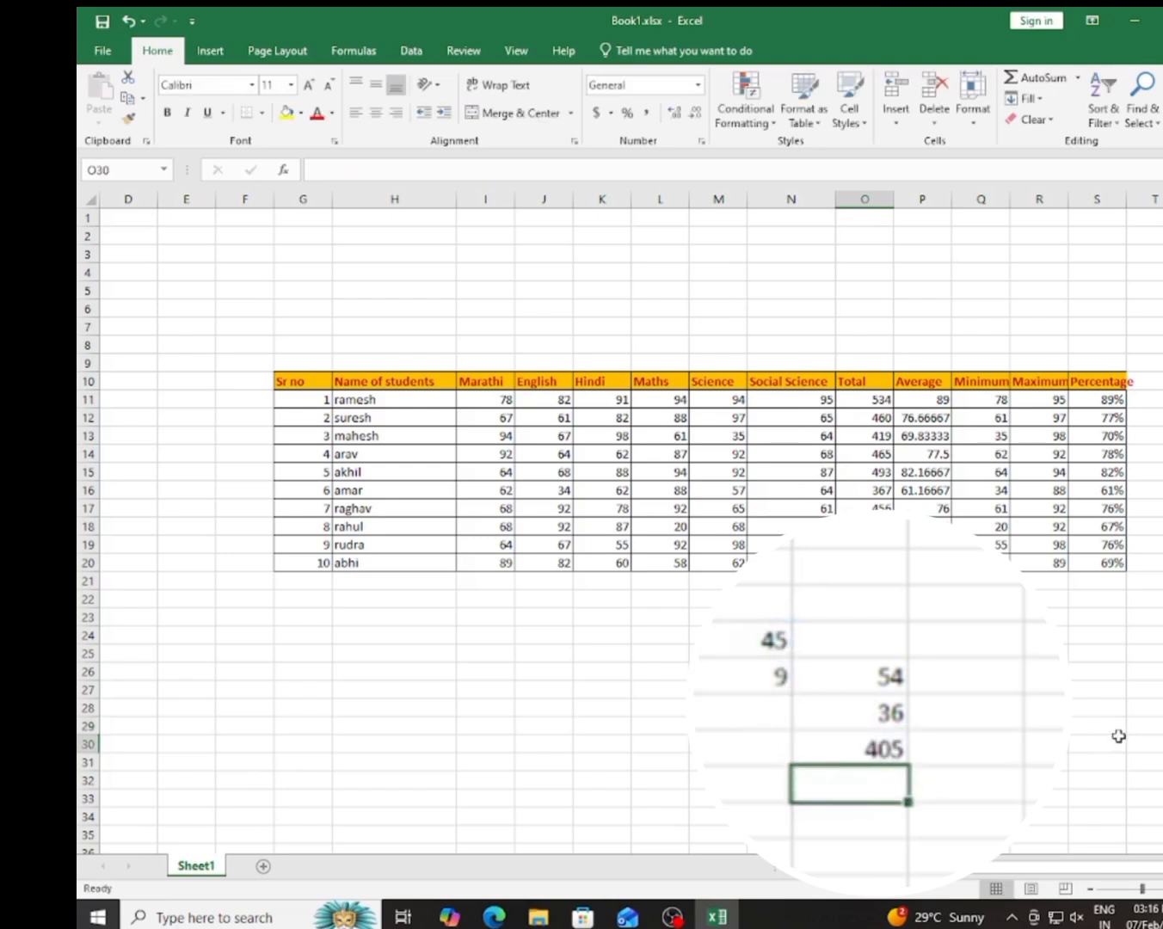
pyautogui.click(874, 748)
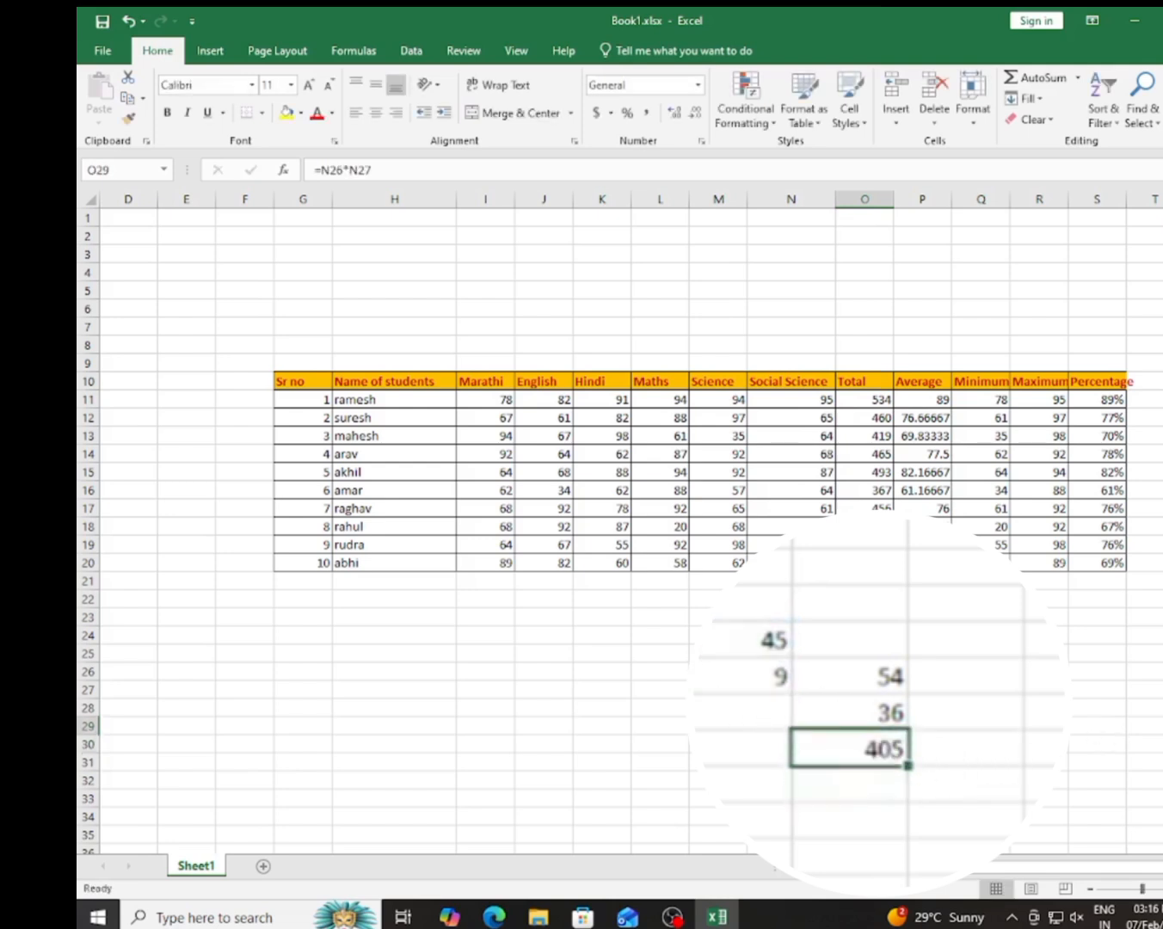
# Step: Enter the division formula =N26/N27 in cell O30 and look over the arithmetic results in column O
pyautogui.click(849, 787)
pyautogui.write('=')
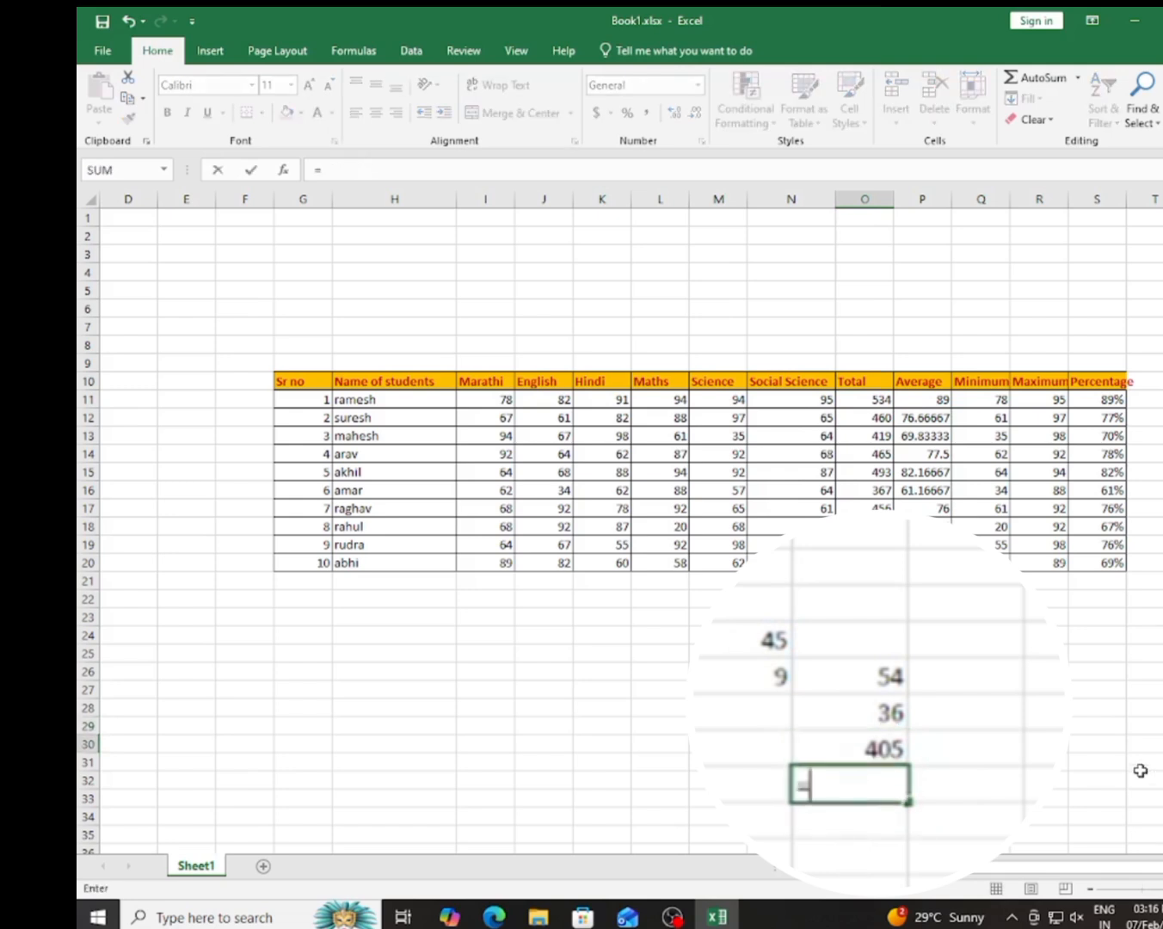
pyautogui.click(748, 647)
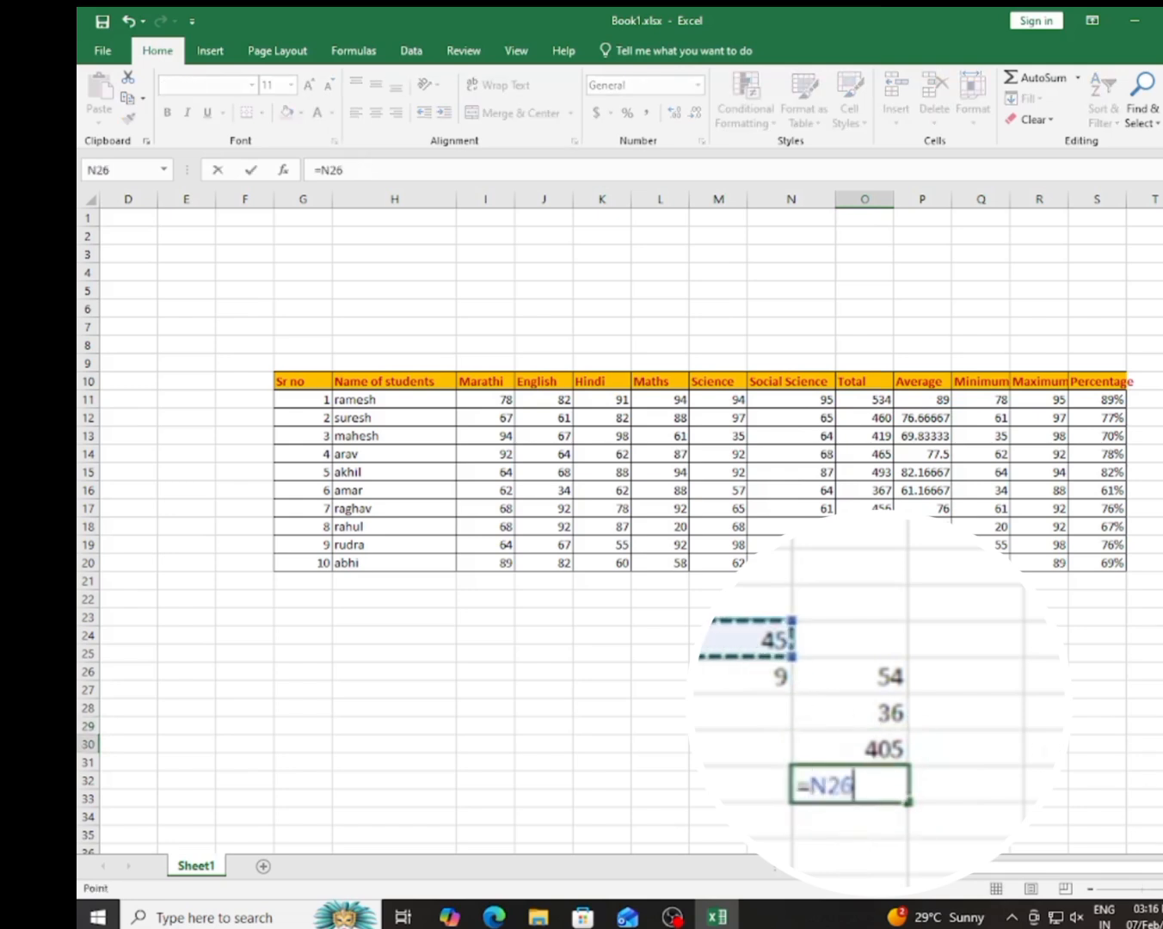
pyautogui.write('/')
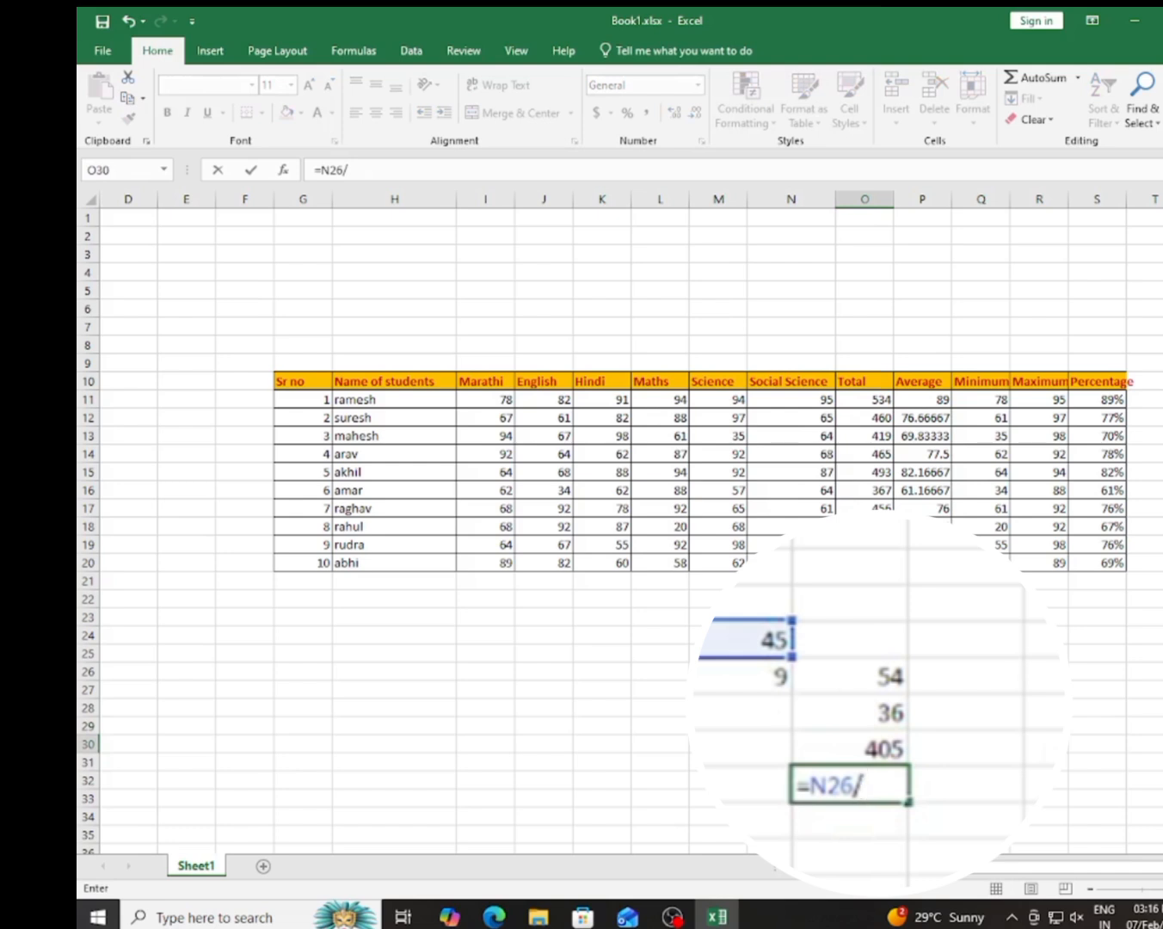
pyautogui.click(770, 678)
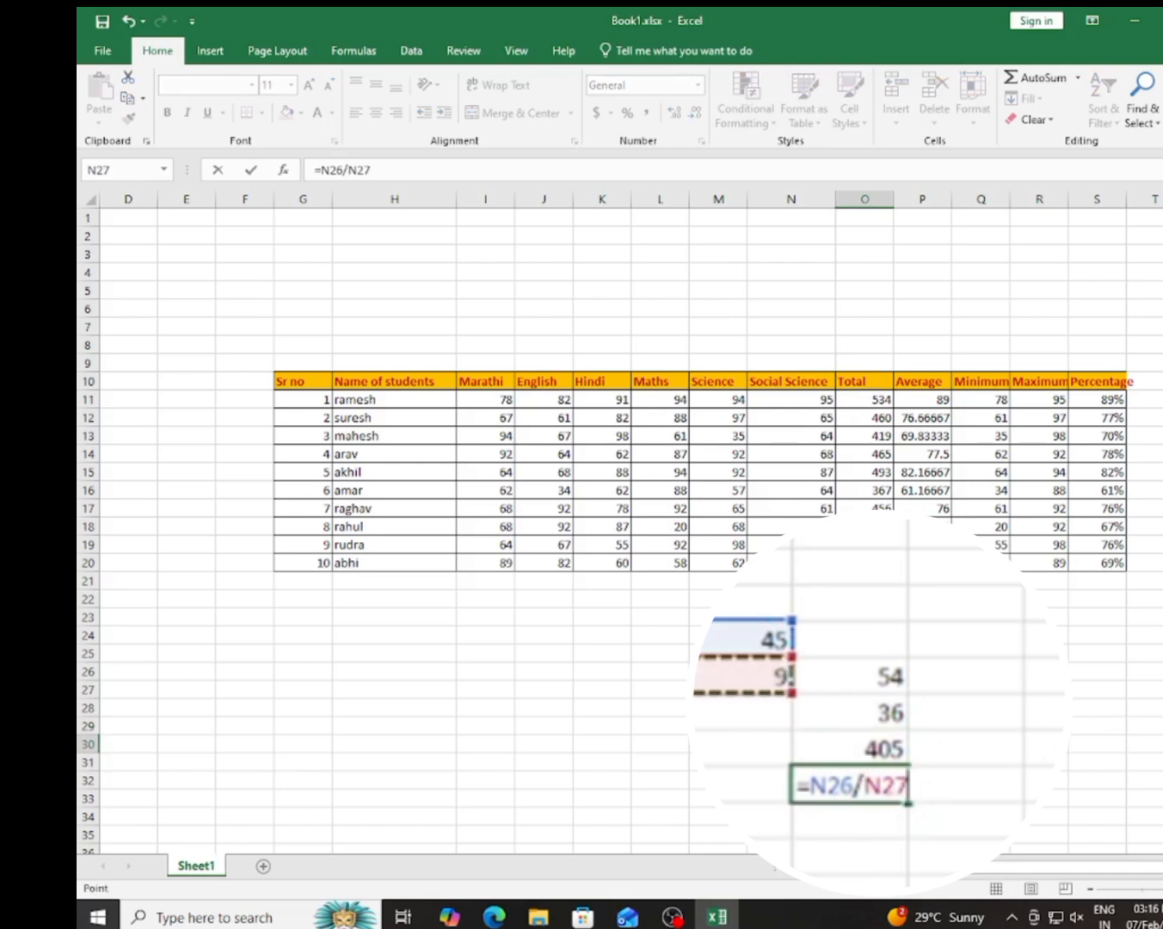
pyautogui.press('Return')
pyautogui.moveTo(860, 686); pyautogui.dragTo(886, 786)
pyautogui.click(865, 742)
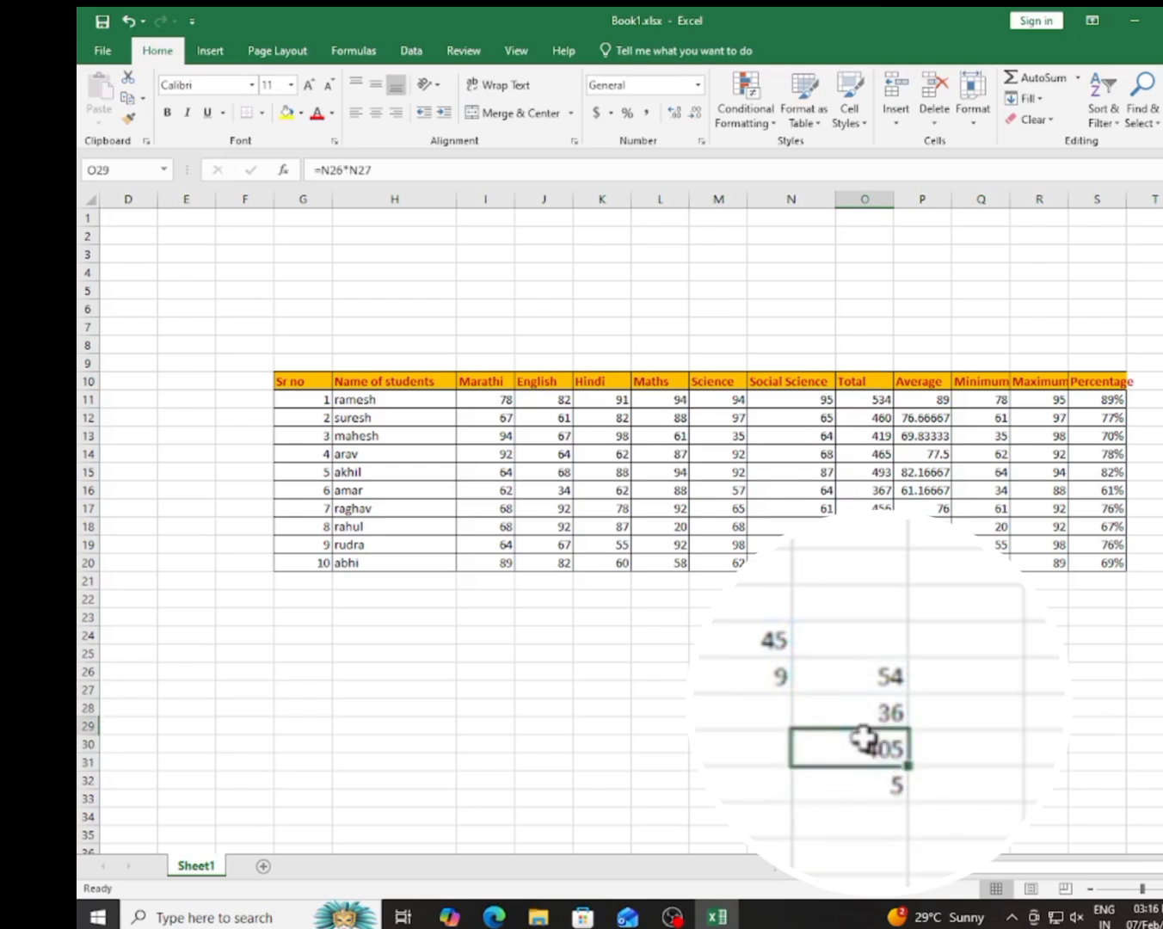
pyautogui.click(1040, 690)
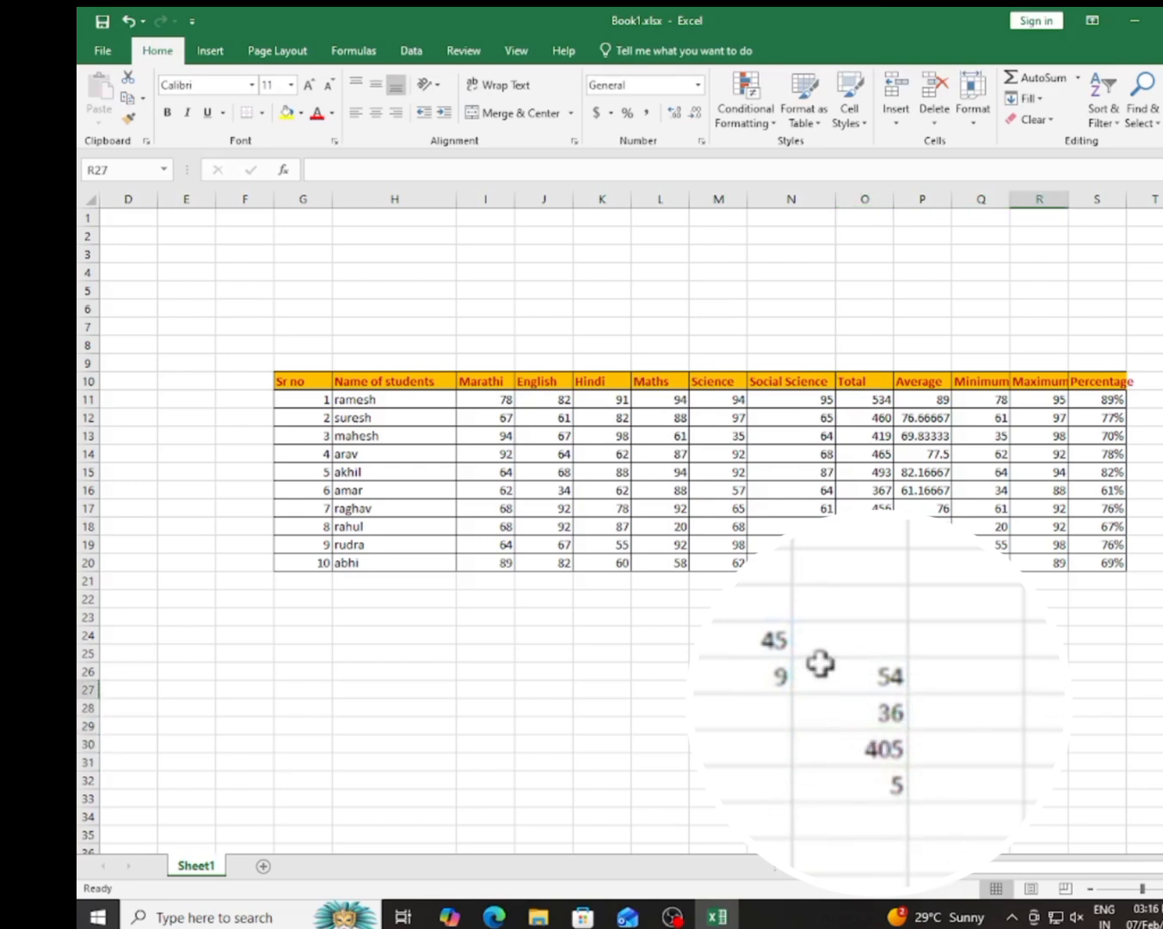
# Step: Review the marksheet's header row, the student names and the subject marks from Marathi to Social Science
pyautogui.moveTo(299, 386); pyautogui.dragTo(1044, 421)
pyautogui.click(1050, 457)
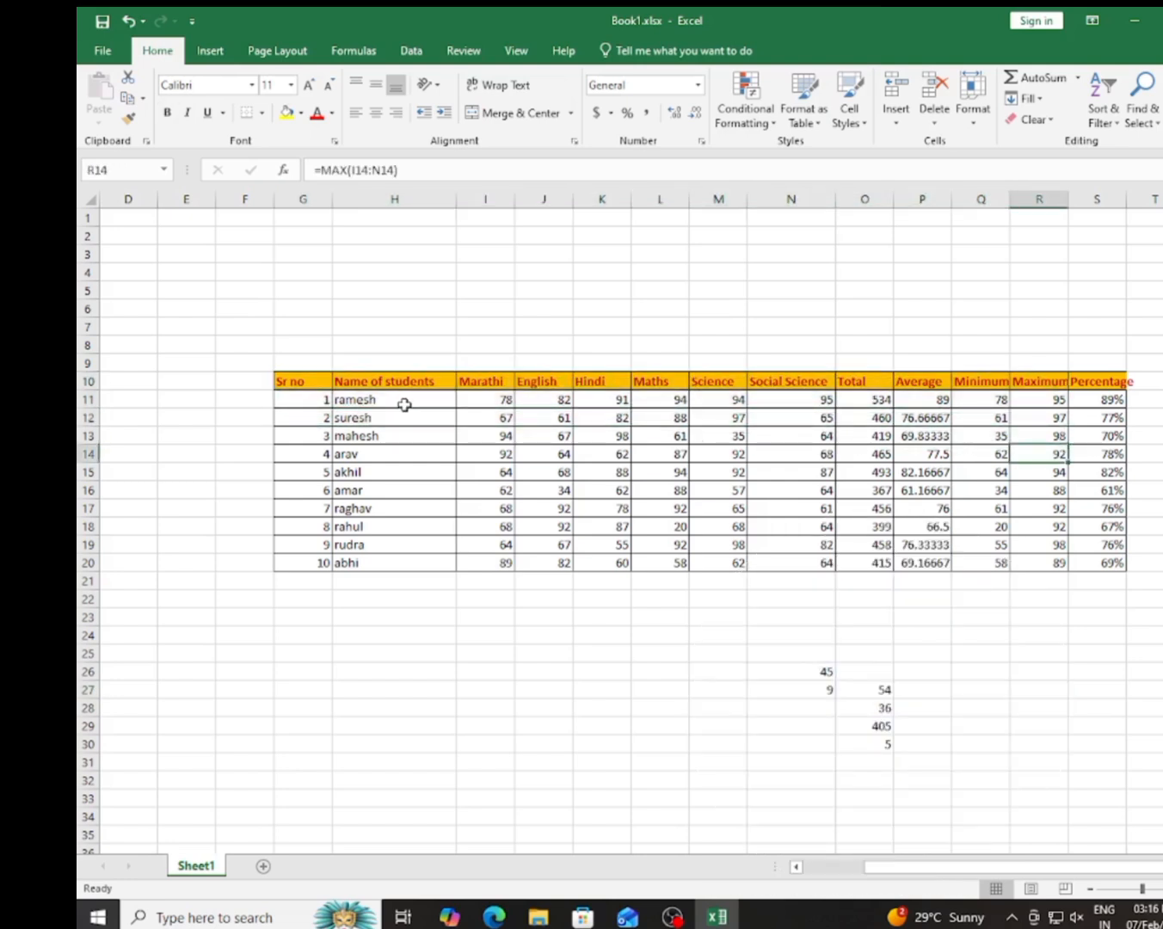
pyautogui.moveTo(404, 405); pyautogui.dragTo(408, 558)
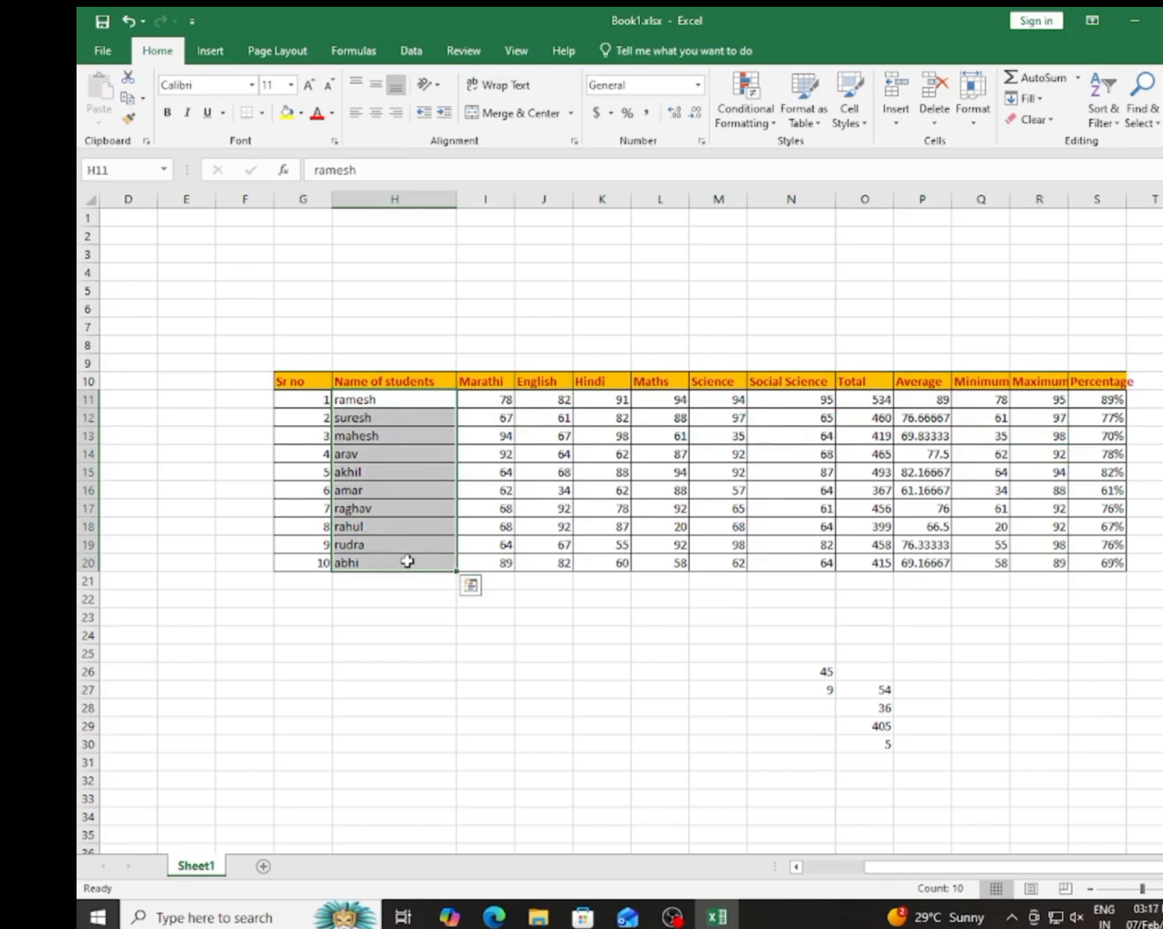
pyautogui.moveTo(485, 388); pyautogui.dragTo(817, 560)
pyautogui.click(818, 560)
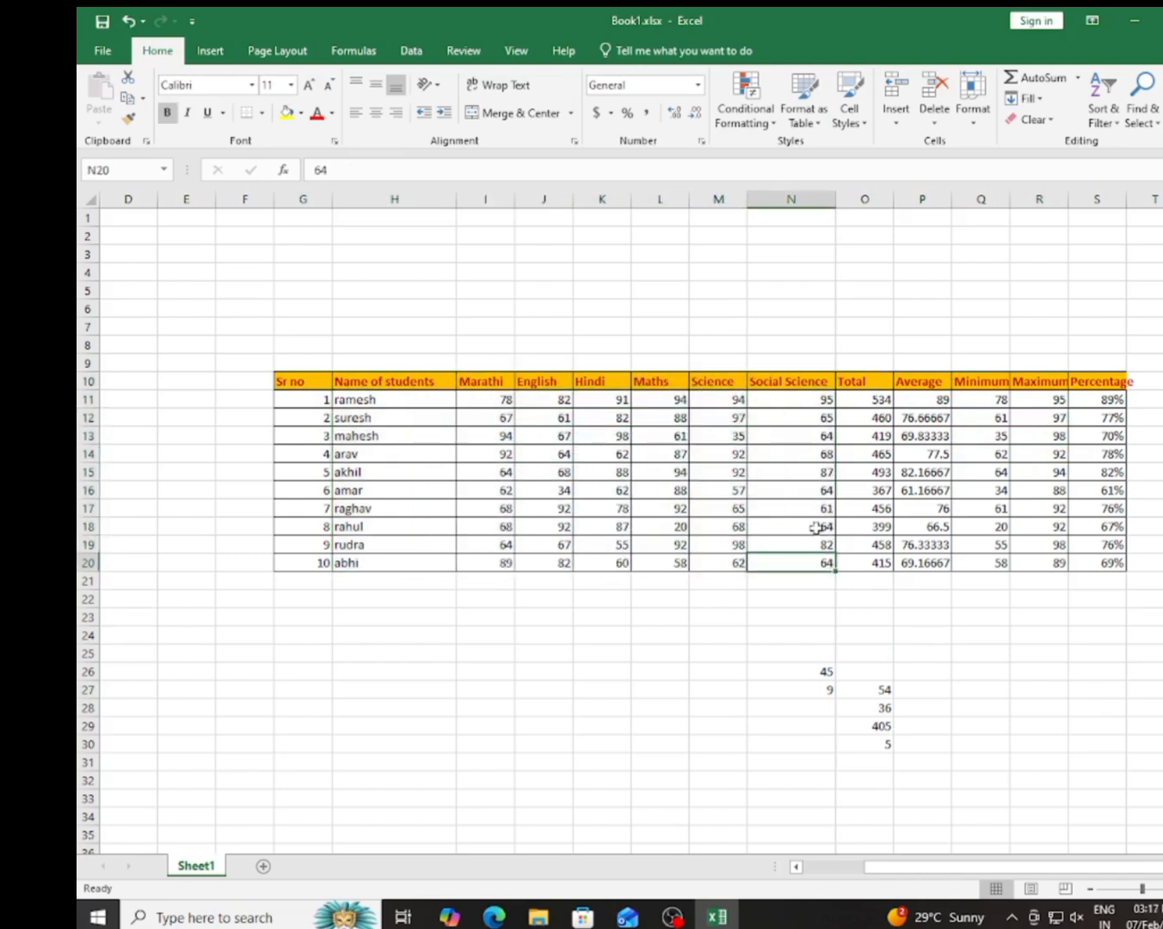
# Step: Review the Total, Average, Minimum, Maximum and Percentage formulas and the sample arithmetic block below the marksheet
pyautogui.moveTo(871, 400); pyautogui.dragTo(874, 563)
pyautogui.click(858, 397)
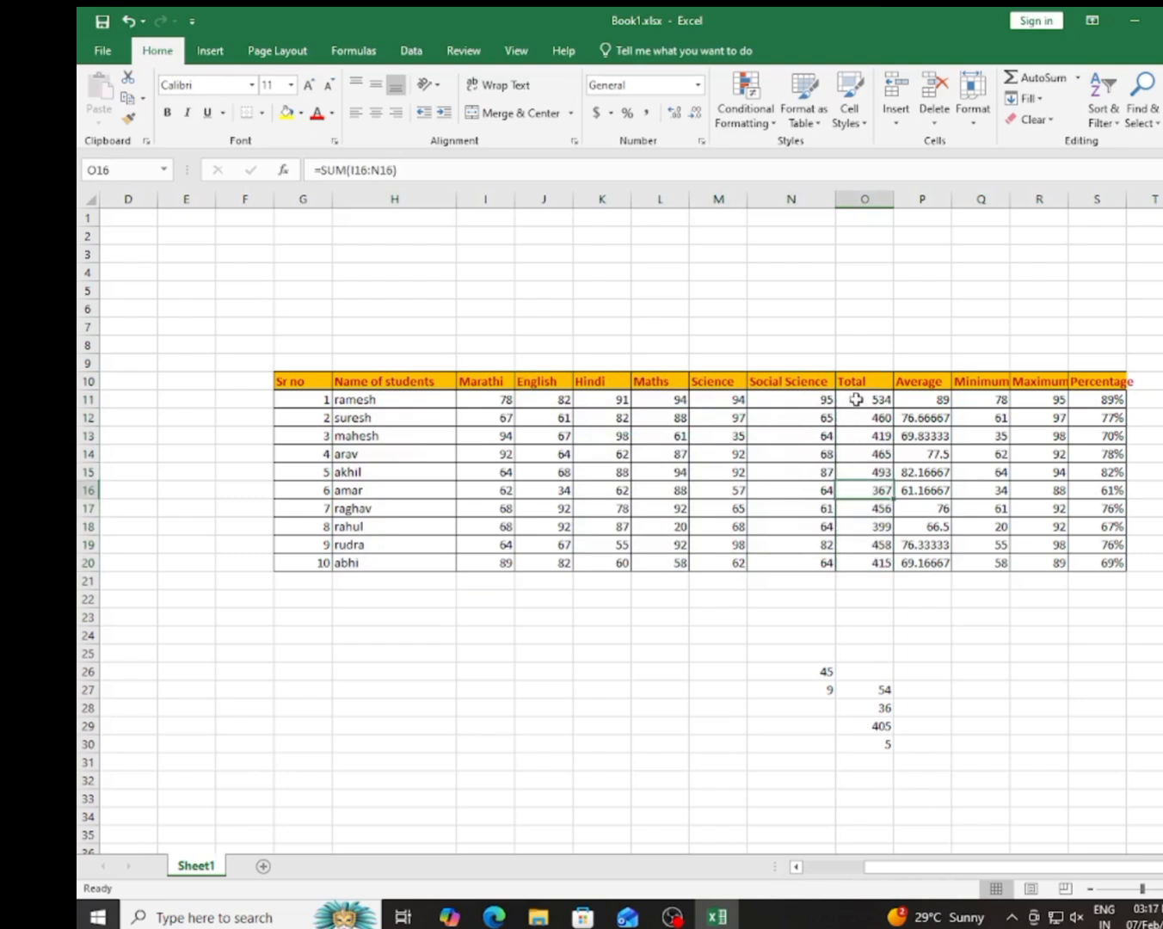
pyautogui.click(935, 397)
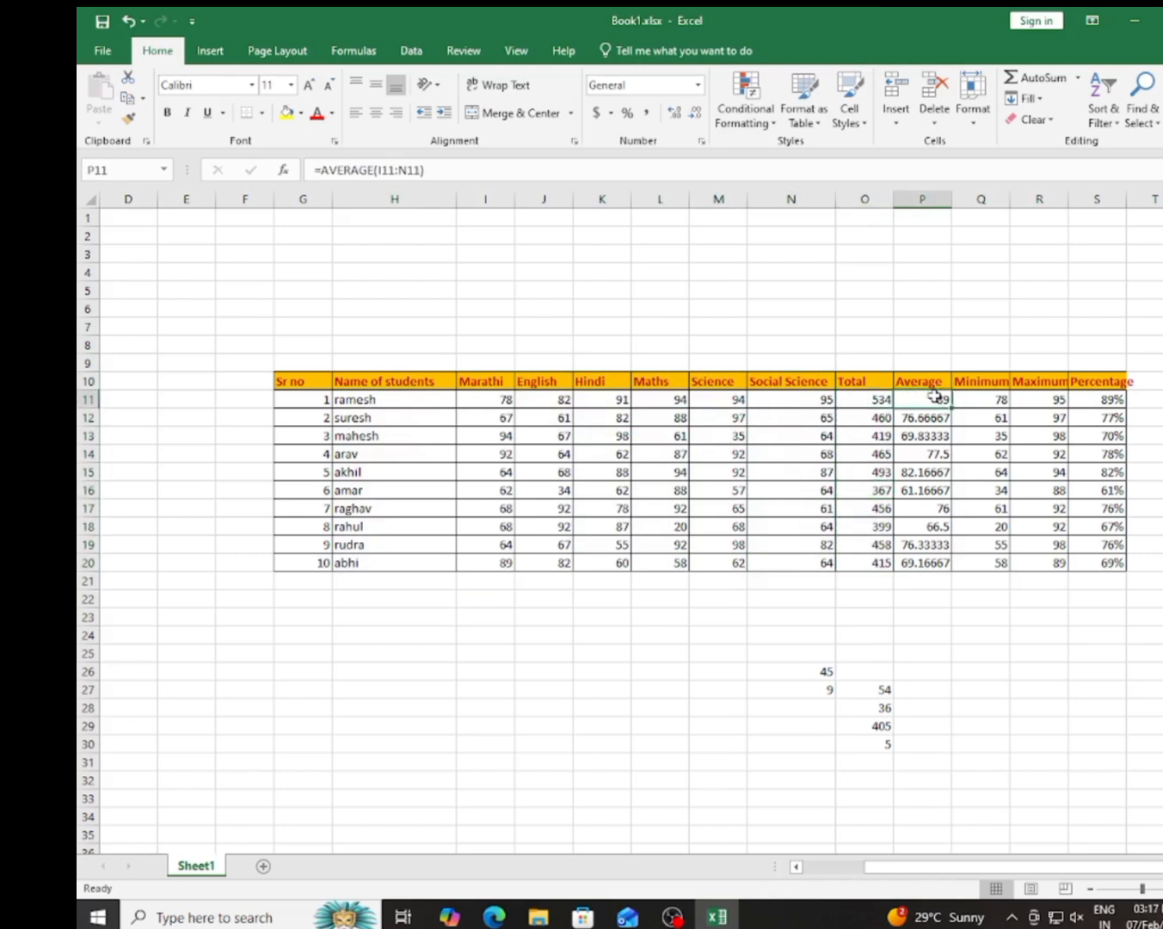
pyautogui.click(991, 404)
pyautogui.click(1037, 402)
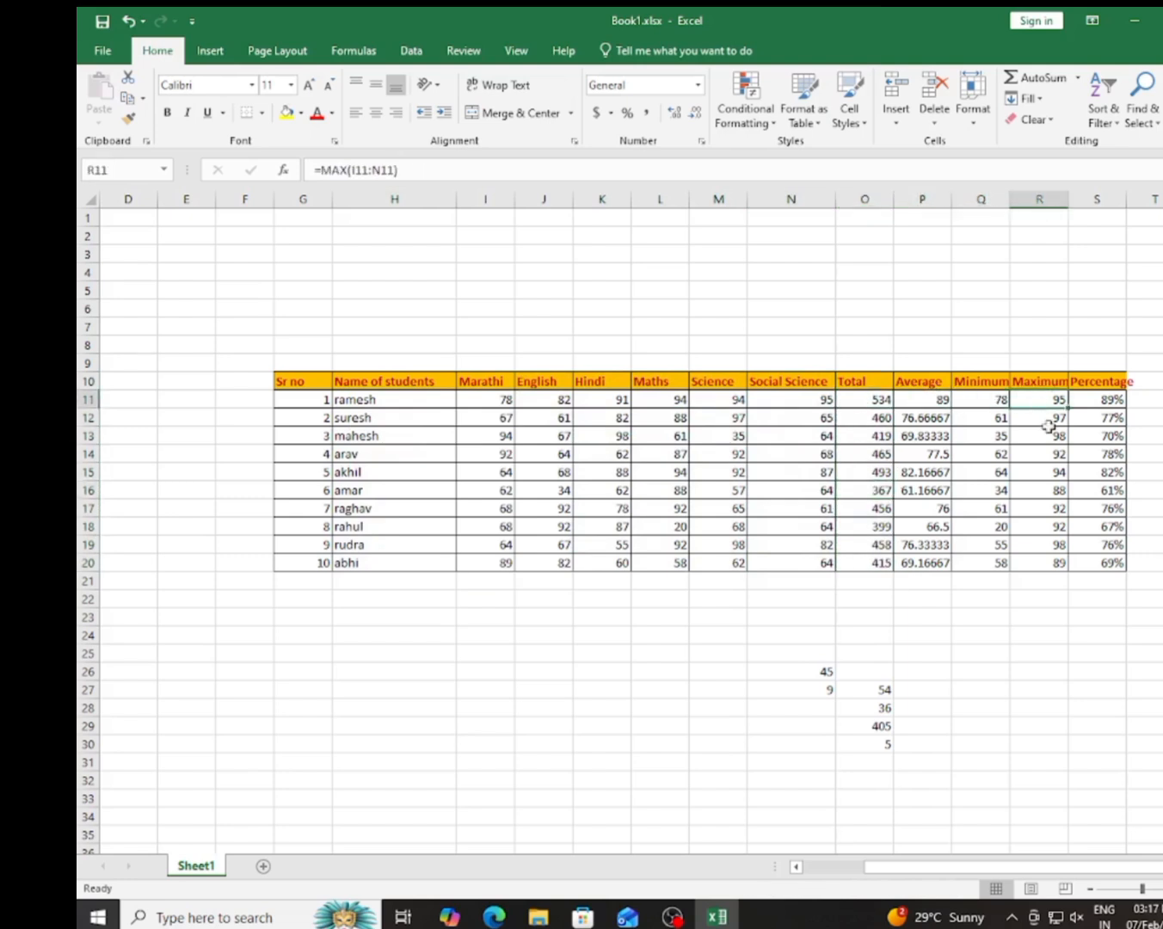
pyautogui.click(1105, 402)
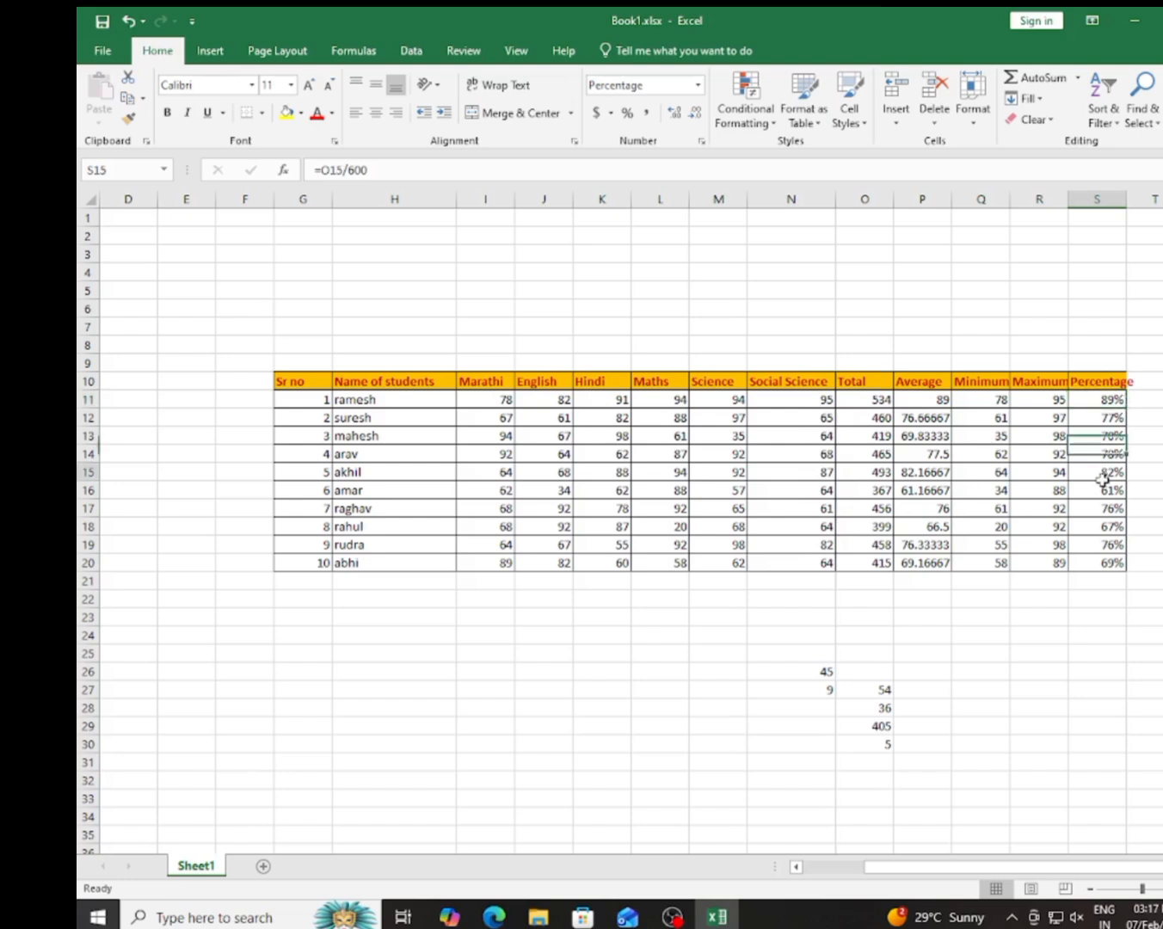
pyautogui.click(1097, 545)
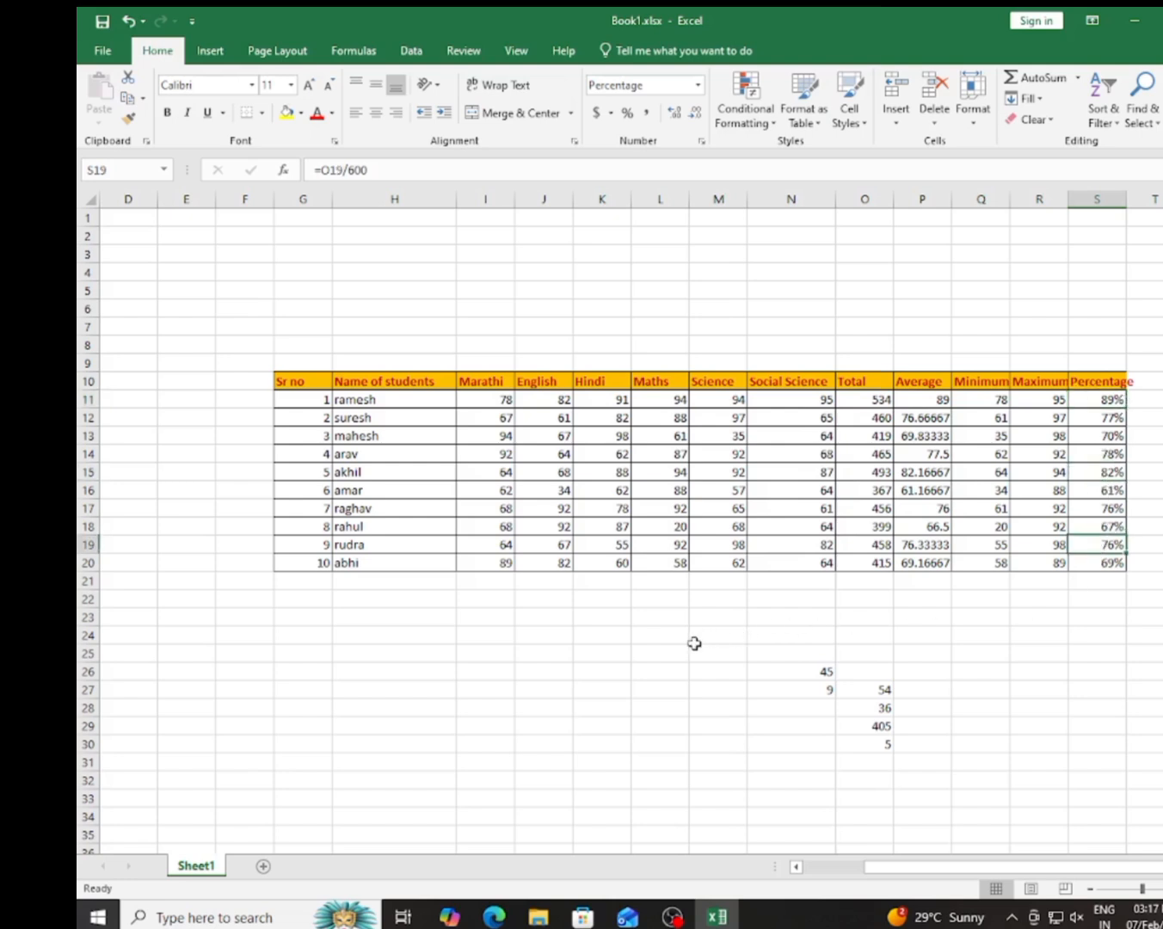
pyautogui.moveTo(698, 641); pyautogui.dragTo(1008, 736)
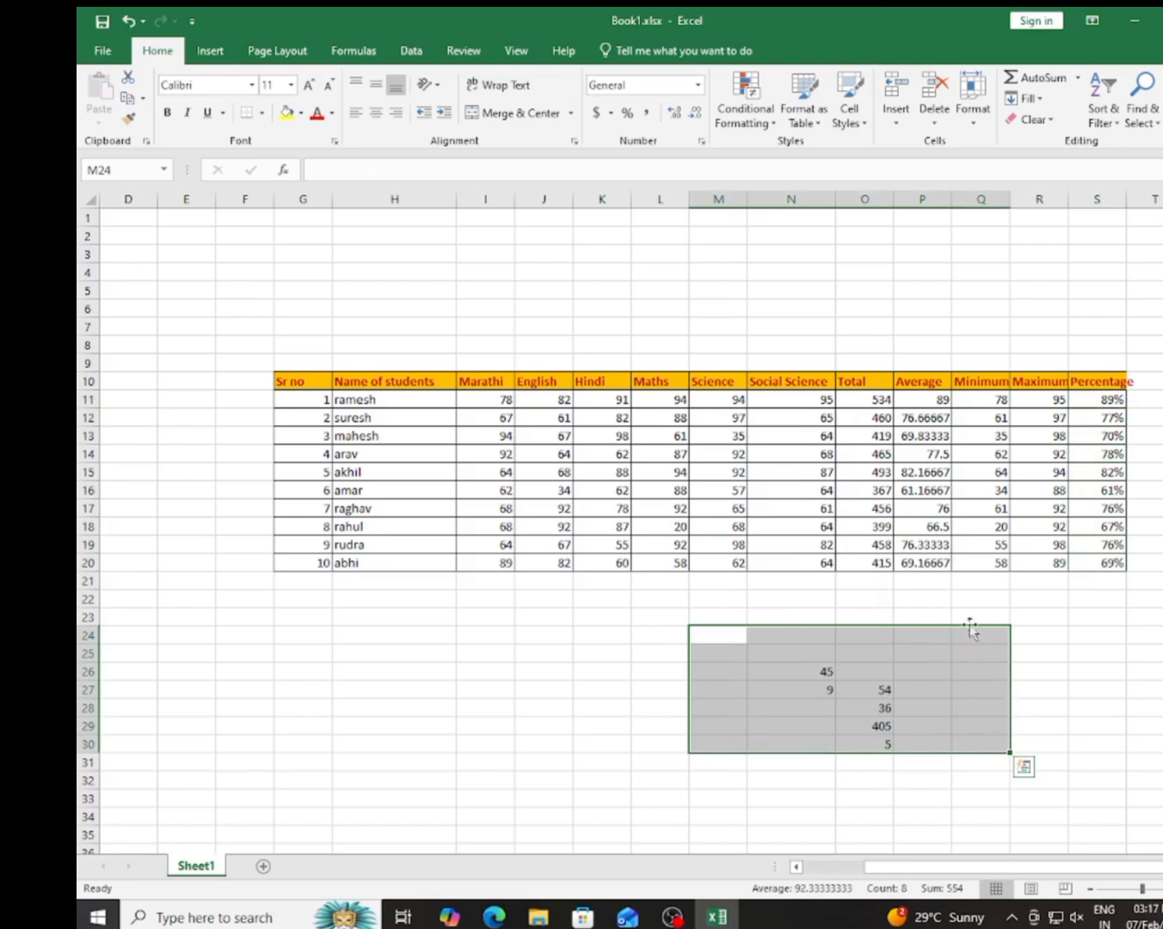
pyautogui.click(911, 613)
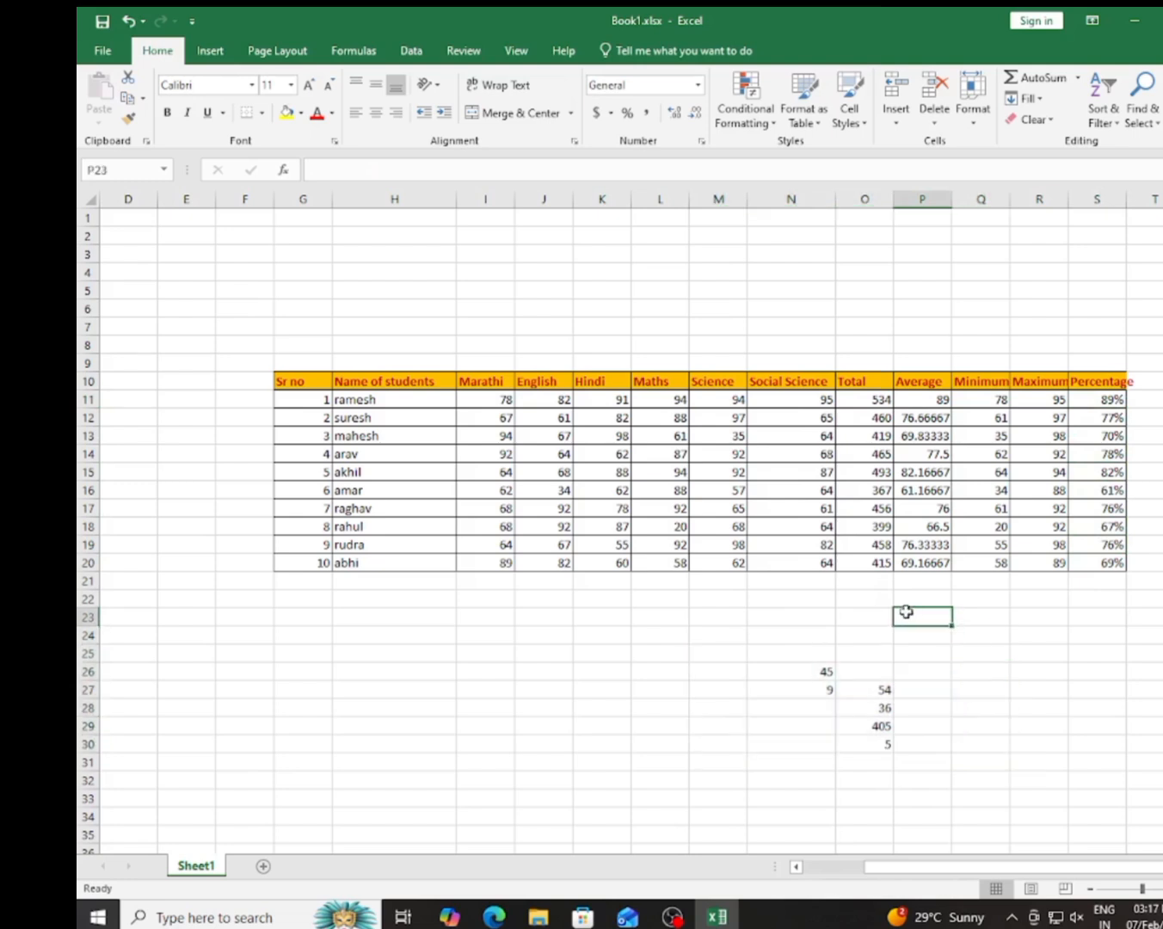